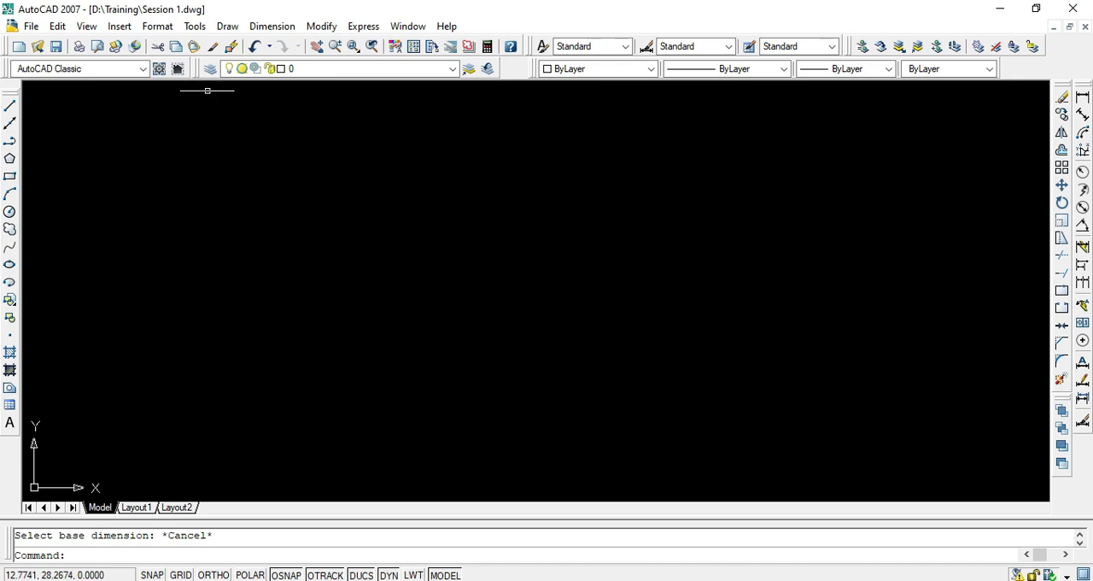
# - Float the Layers toolbar over the drawing area and dock it back in the toolbar rows above the drawing
pyautogui.moveTo(205, 73); pyautogui.dragTo(199, 134)
pyautogui.moveTo(199, 176); pyautogui.dragTo(232, 164)
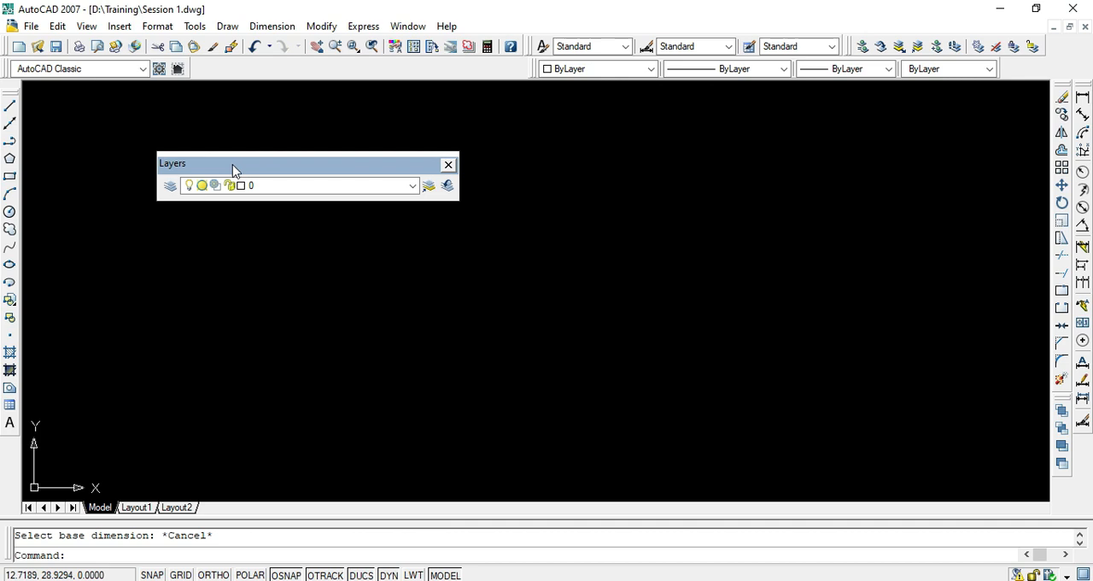
pyautogui.moveTo(234, 172); pyautogui.dragTo(266, 131)
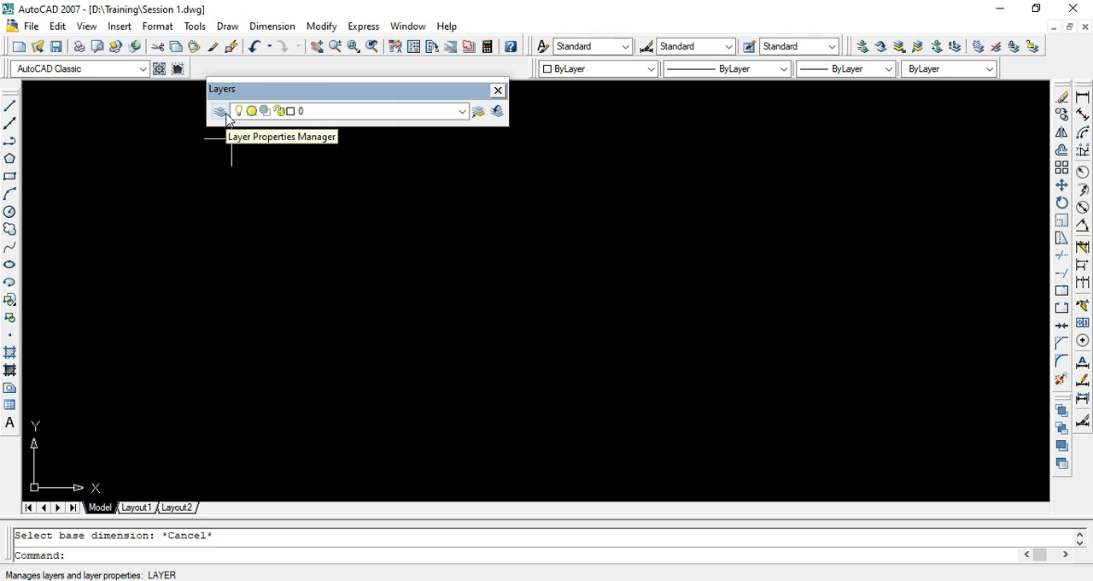
pyautogui.moveTo(236, 89)
pyautogui.mouseDown()
pyautogui.moveTo(229, 62)
pyautogui.moveTo(343, 75)
pyautogui.moveTo(320, 80)
pyautogui.mouseUp()
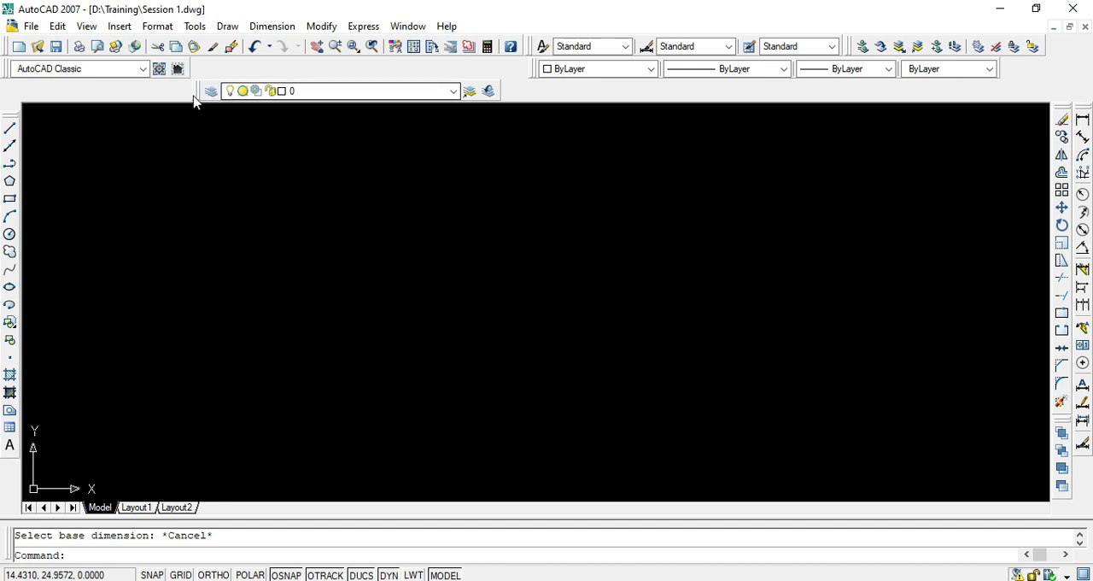
pyautogui.moveTo(195, 100); pyautogui.dragTo(195, 81)
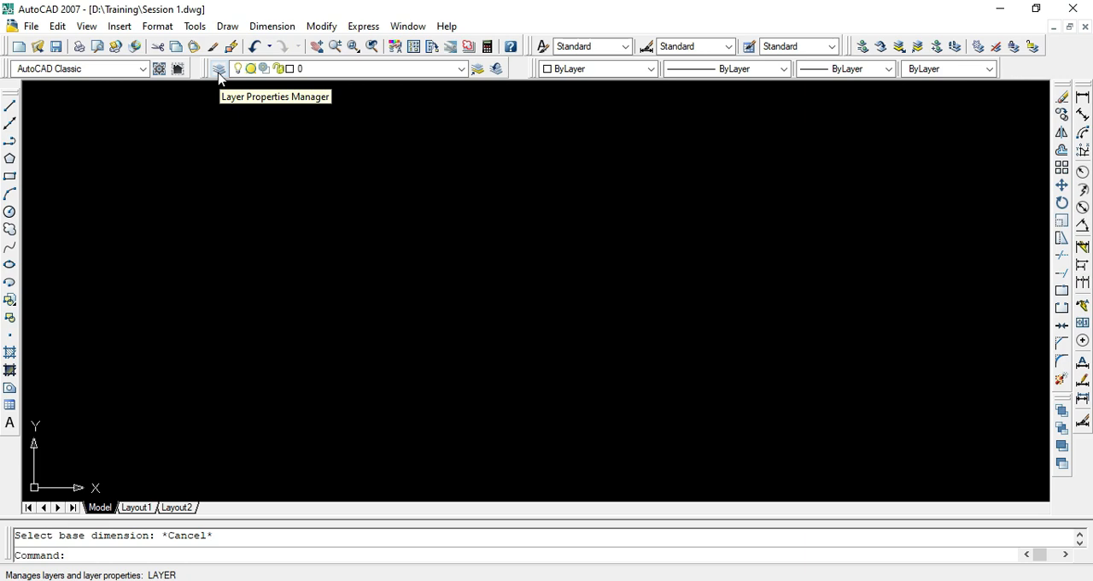
# - Create a new layer named "R Phase winding" in the Layer Properties Manager and make it the current layer
pyautogui.click(218, 72)
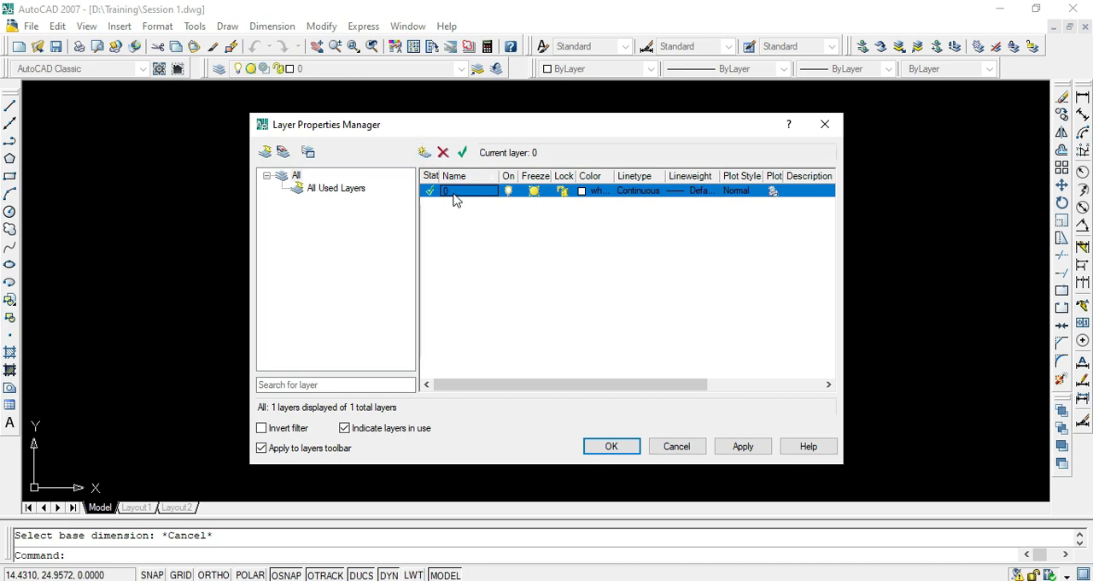
pyautogui.click(425, 152)
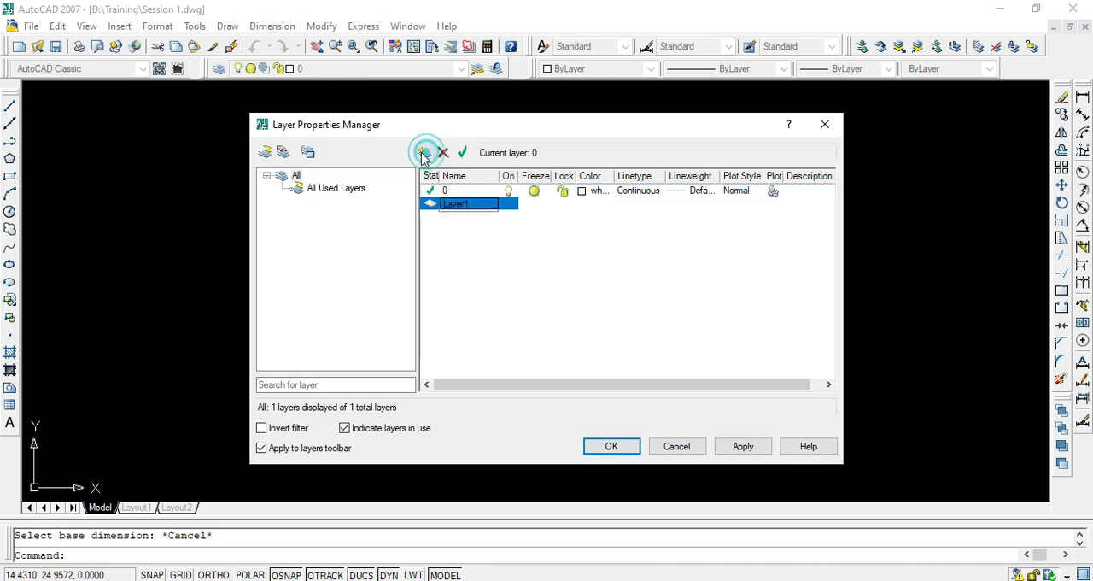
pyautogui.doubleClick(462, 206)
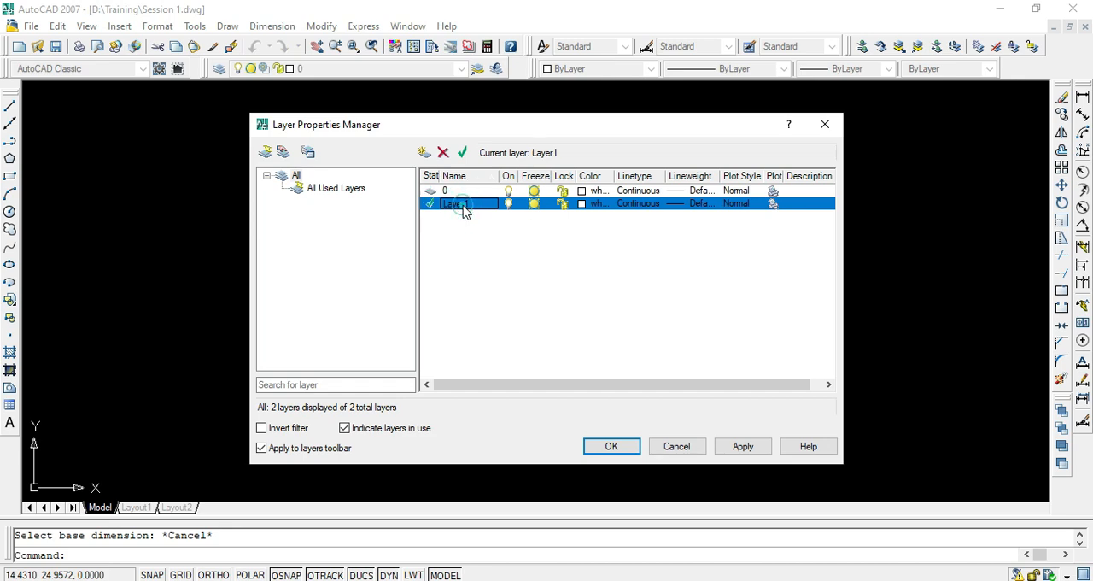
pyautogui.click(462, 206)
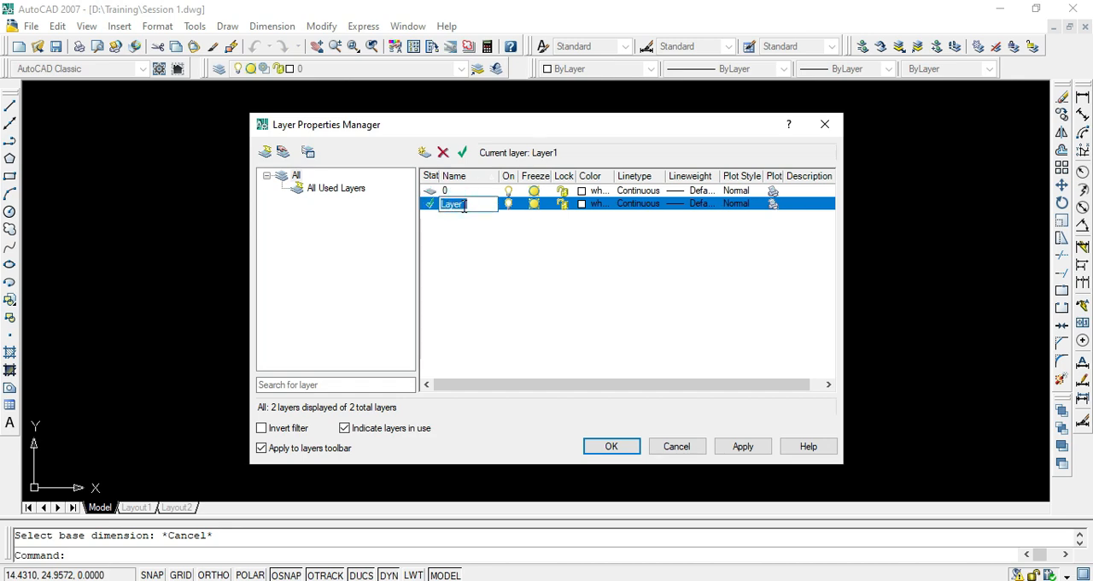
pyautogui.write('R ')
pyautogui.write('Phase wing')
pyautogui.write('g')
pyautogui.press('BackSpace')
pyautogui.write('ing')
# - Set the R Phase winding layer's color to red and view its linetype choices without changing the linetype
pyautogui.click(586, 208)
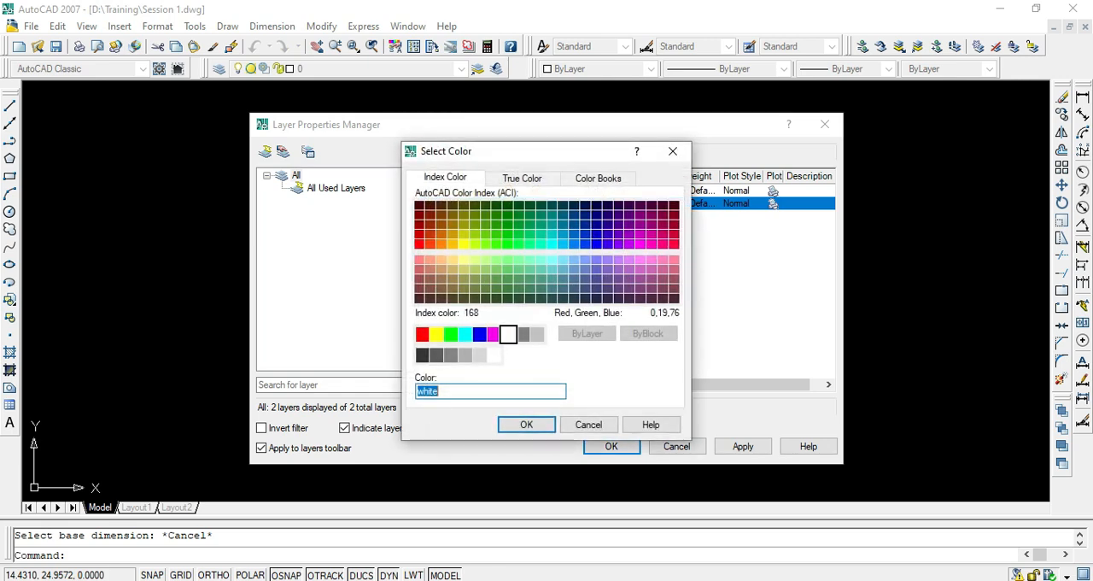
pyautogui.write('red')
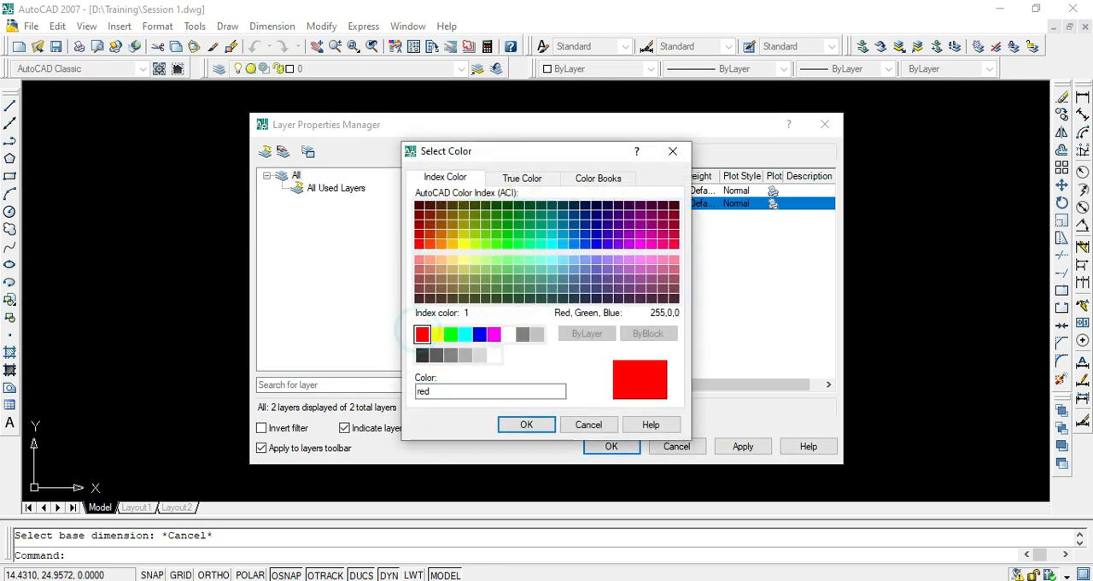
pyautogui.click(522, 426)
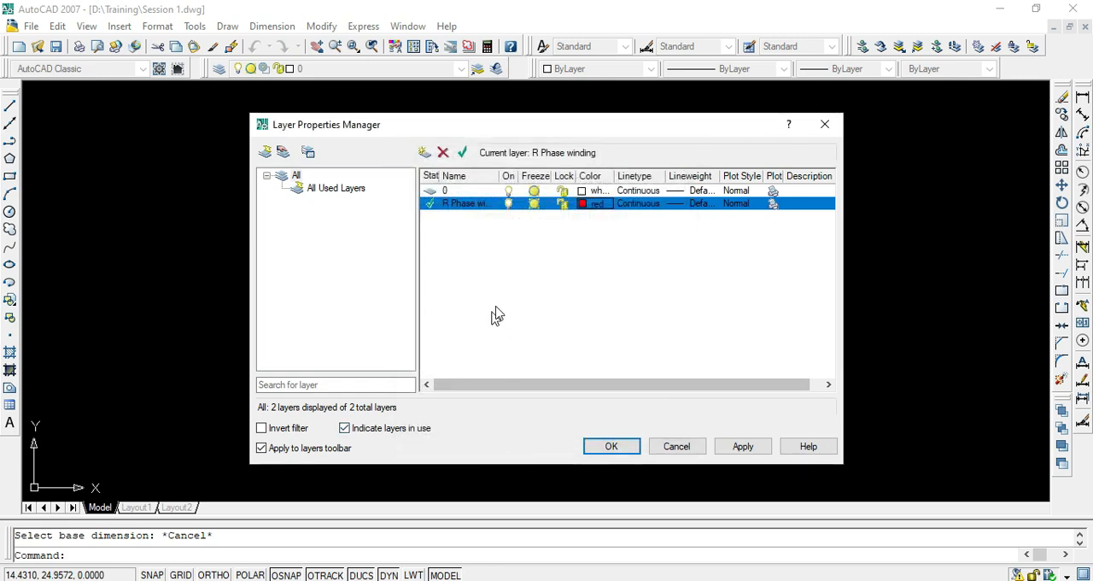
pyautogui.click(647, 205)
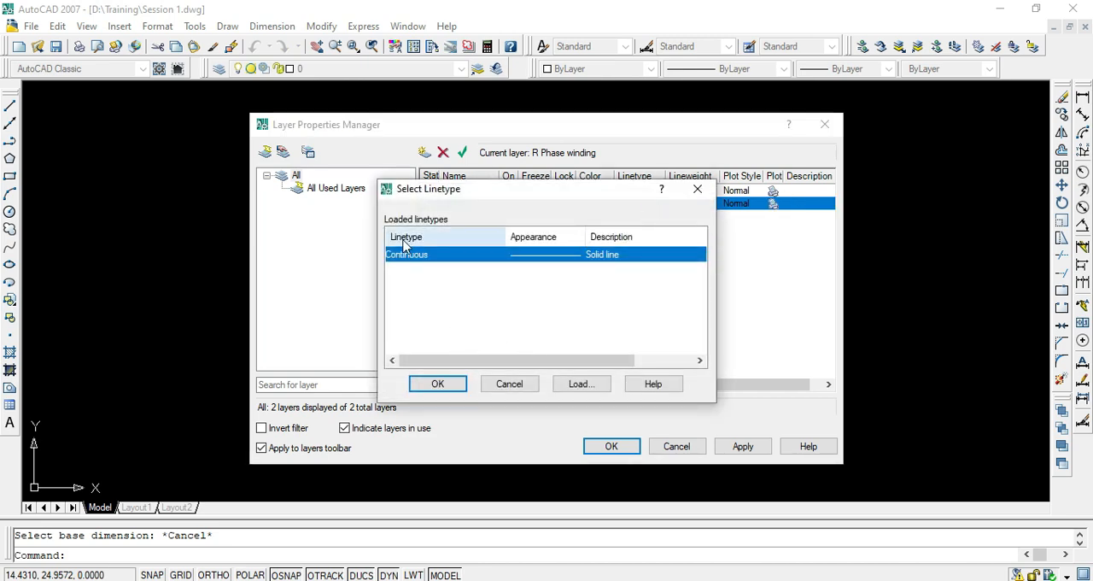
pyautogui.click(696, 190)
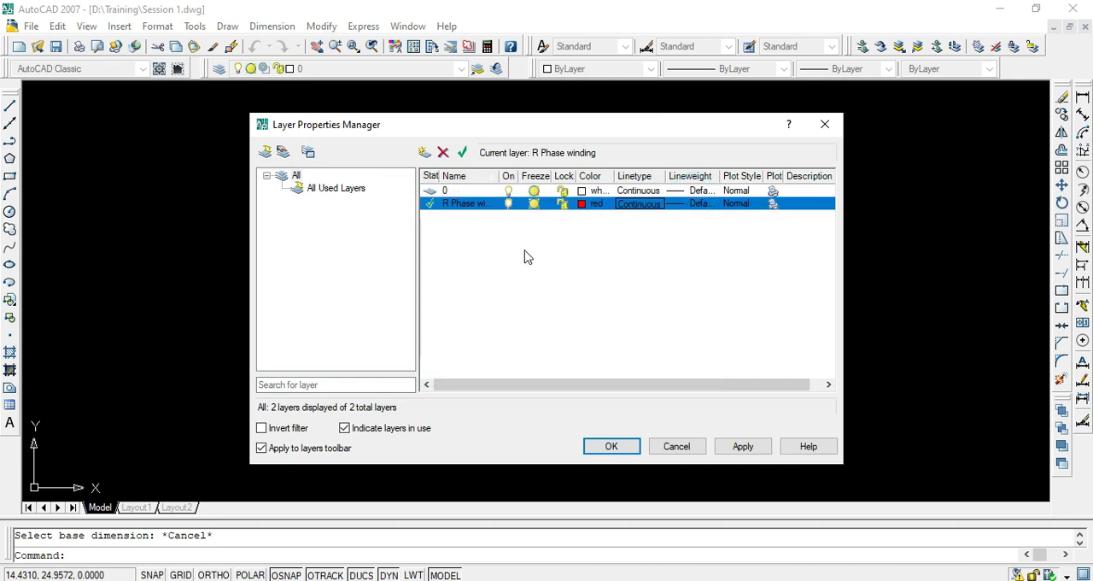
# - Create another layer based on layer 0 and name it "Y Phase Winding"
pyautogui.click(447, 233)
pyautogui.press('Up')
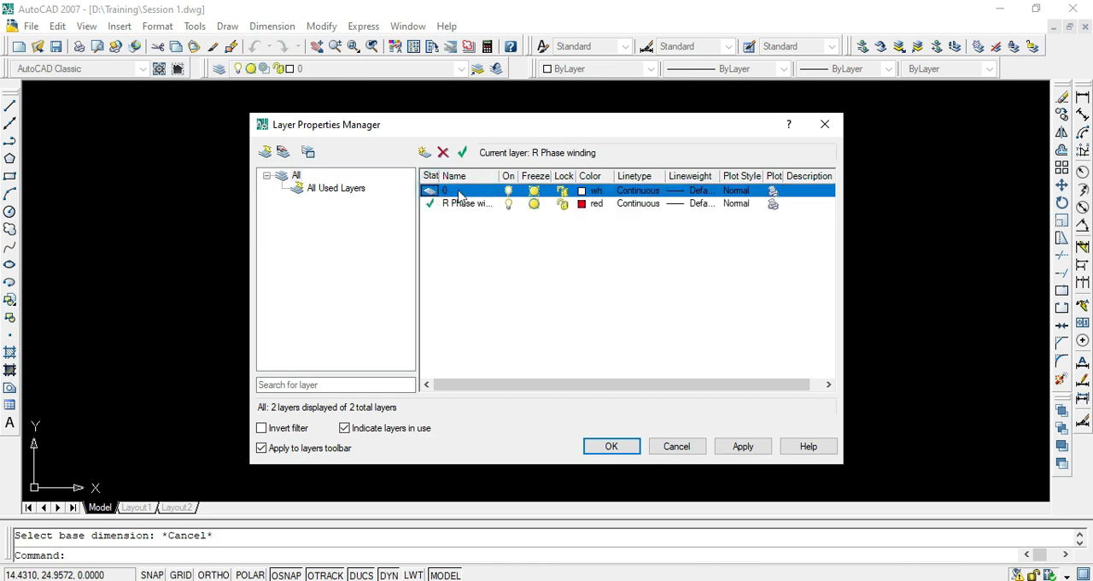
pyautogui.click(424, 152)
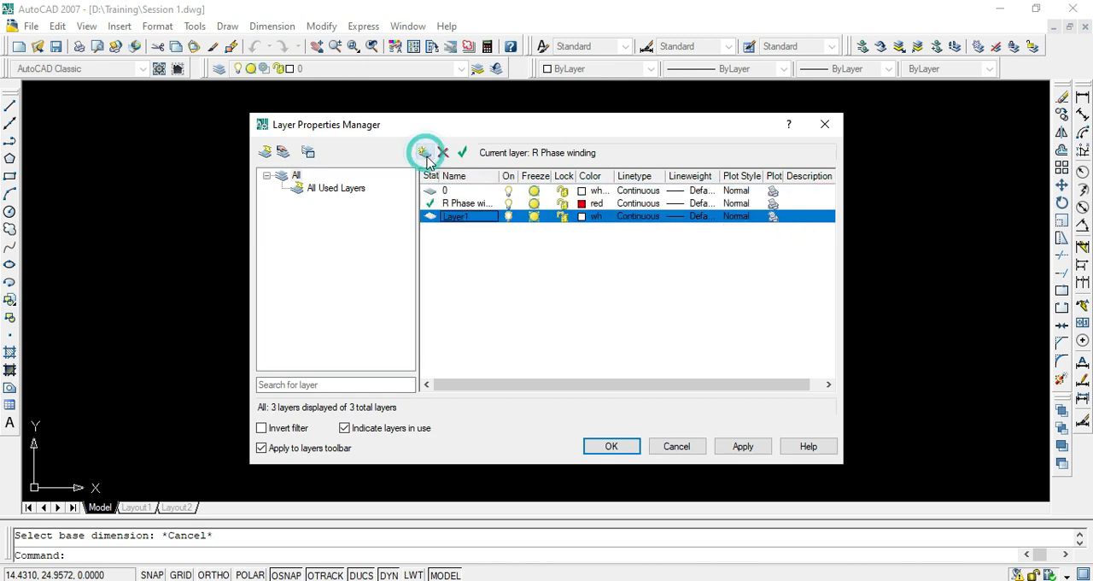
pyautogui.rightClick(462, 219)
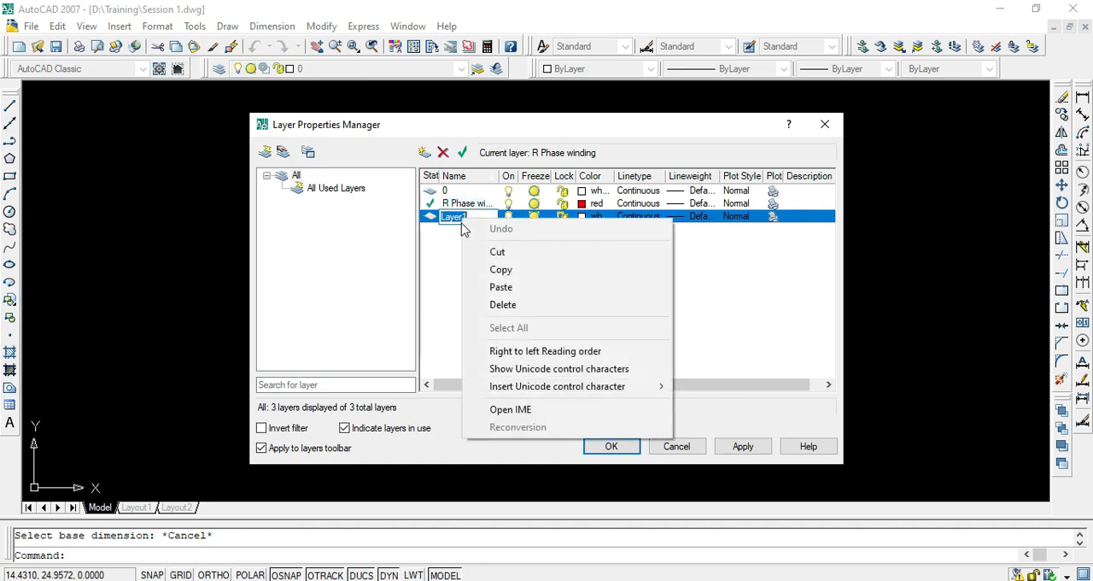
pyautogui.click(454, 219)
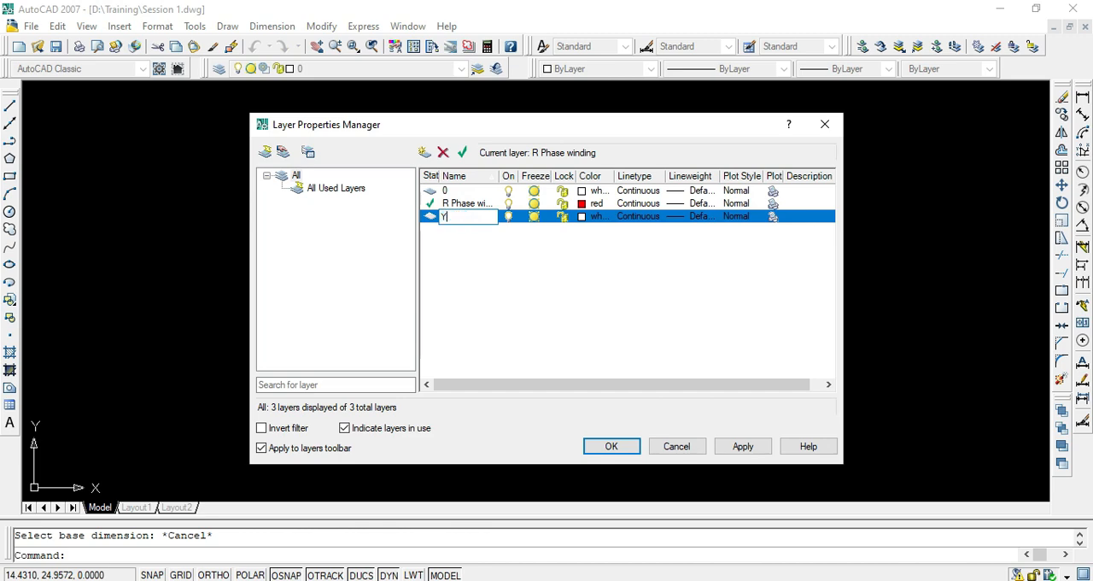
pyautogui.write('Y Phase Winding')
pyautogui.hotkey('ctrl', 'a')
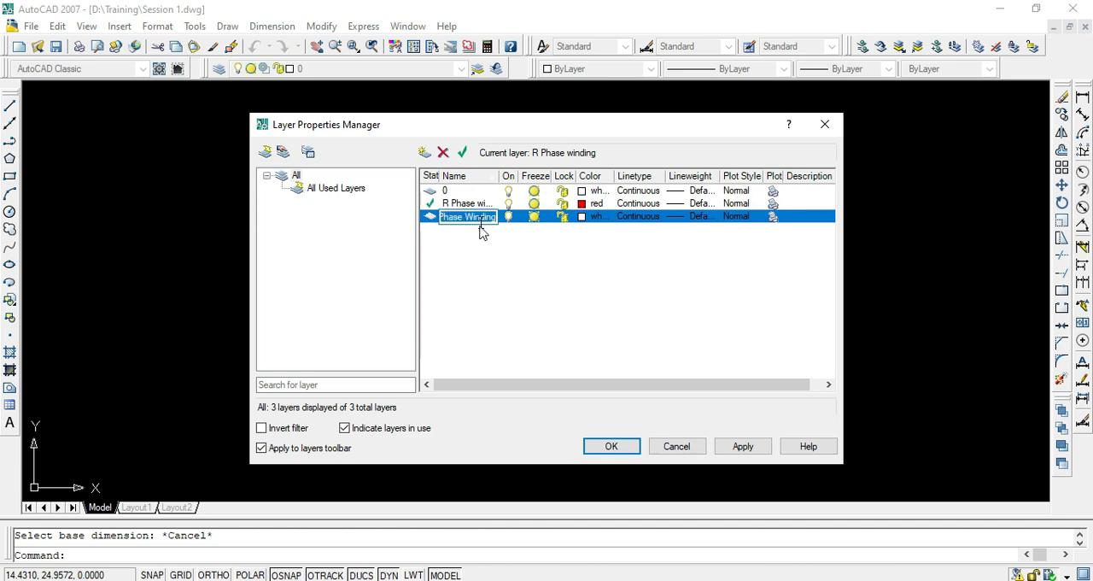
# - Set the color of the Y Phase Winding layer to yellow
pyautogui.click(584, 216)
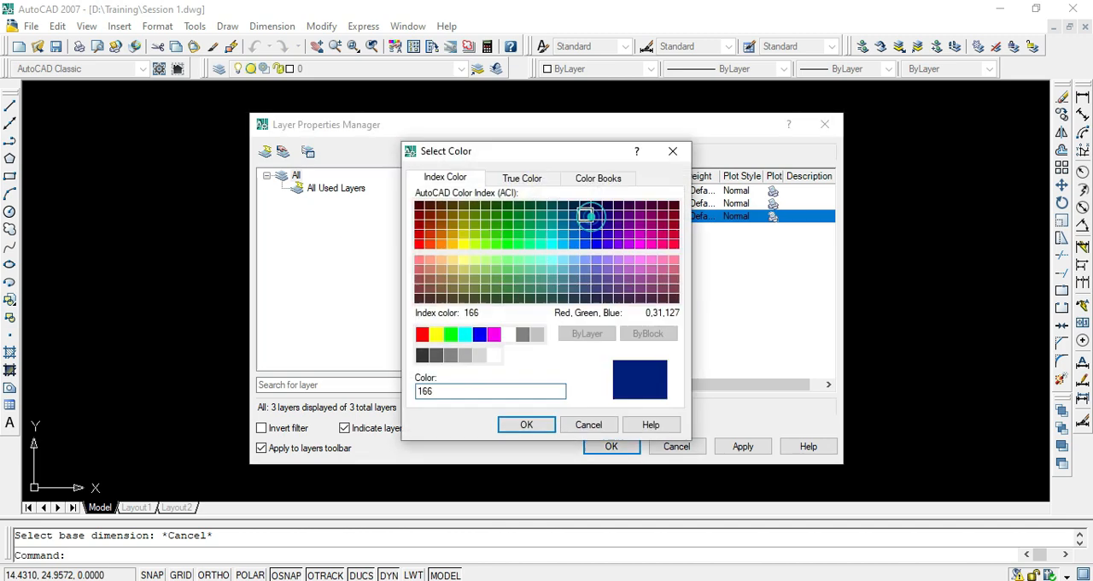
pyautogui.click(435, 334)
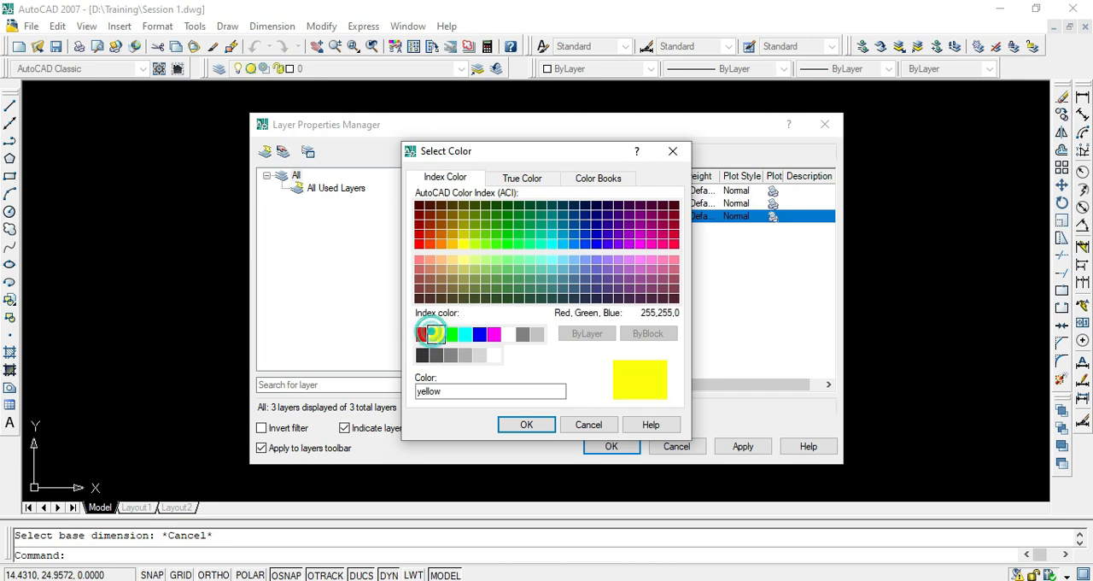
pyautogui.click(526, 424)
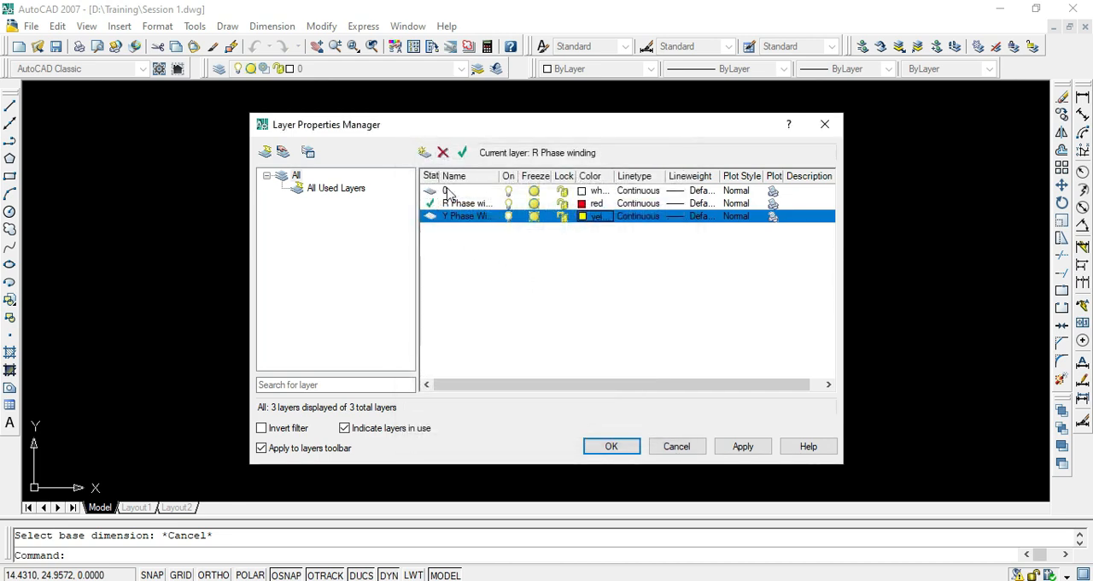
# - Create a third layer based on layer 0, make it current and name it "B Phase Winding"
pyautogui.click(448, 195)
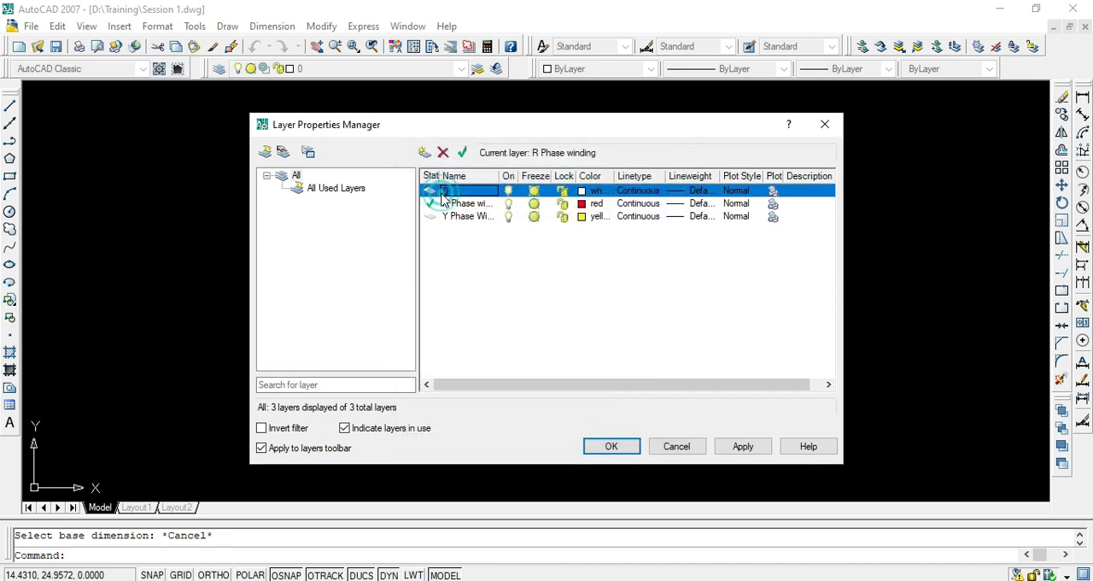
pyautogui.click(425, 155)
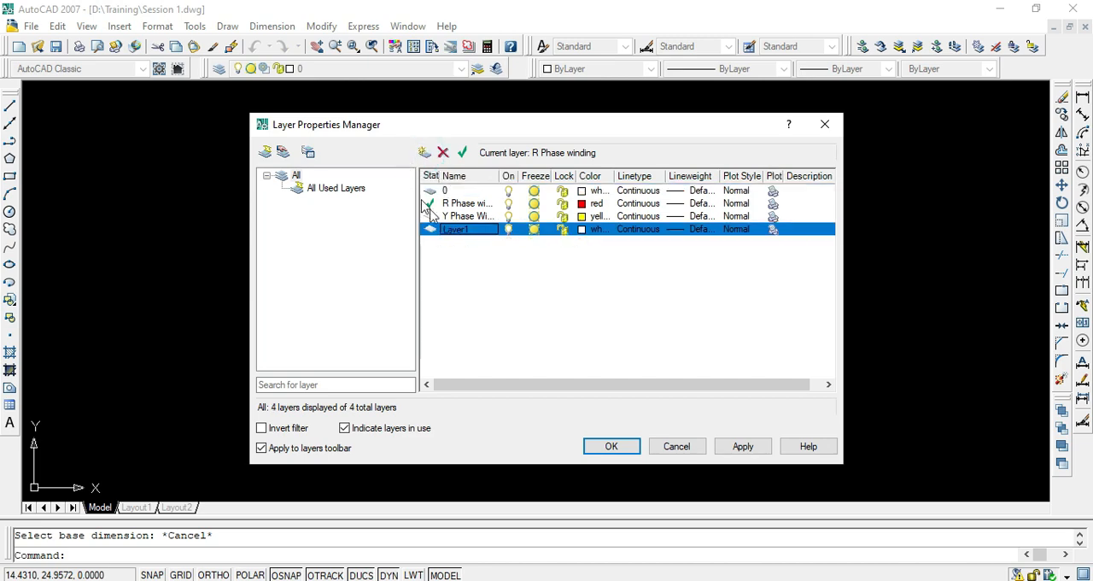
pyautogui.doubleClick(466, 232)
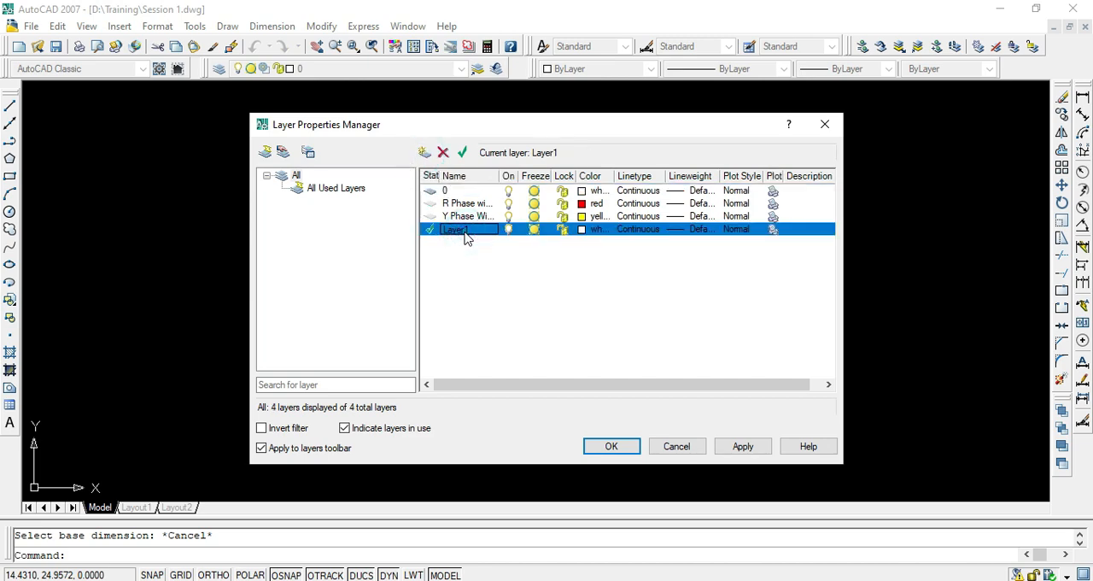
pyautogui.click(464, 231)
pyautogui.click(457, 234)
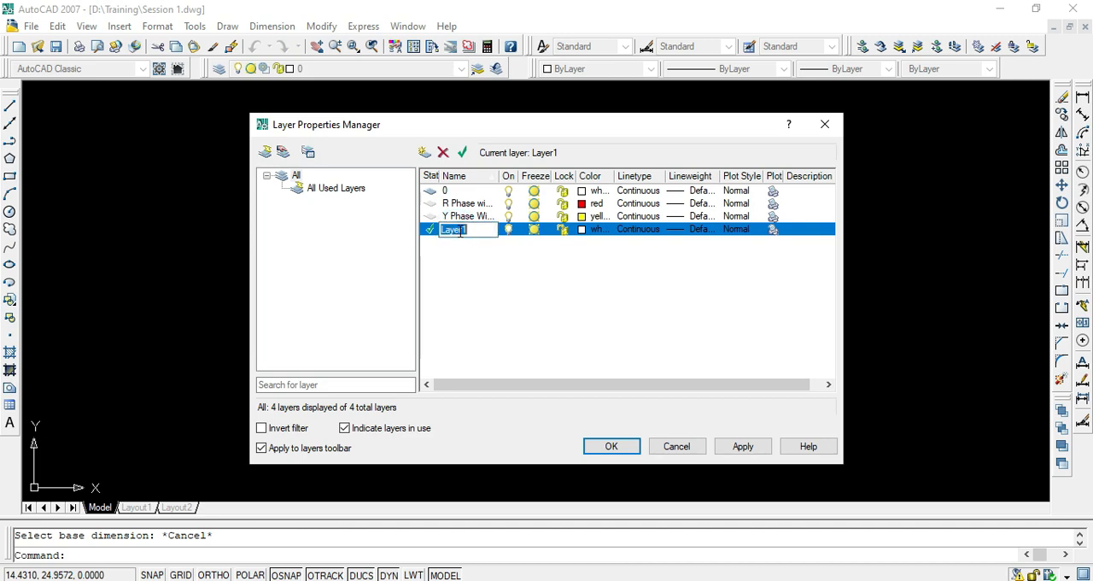
pyautogui.write('B Phase Winding')
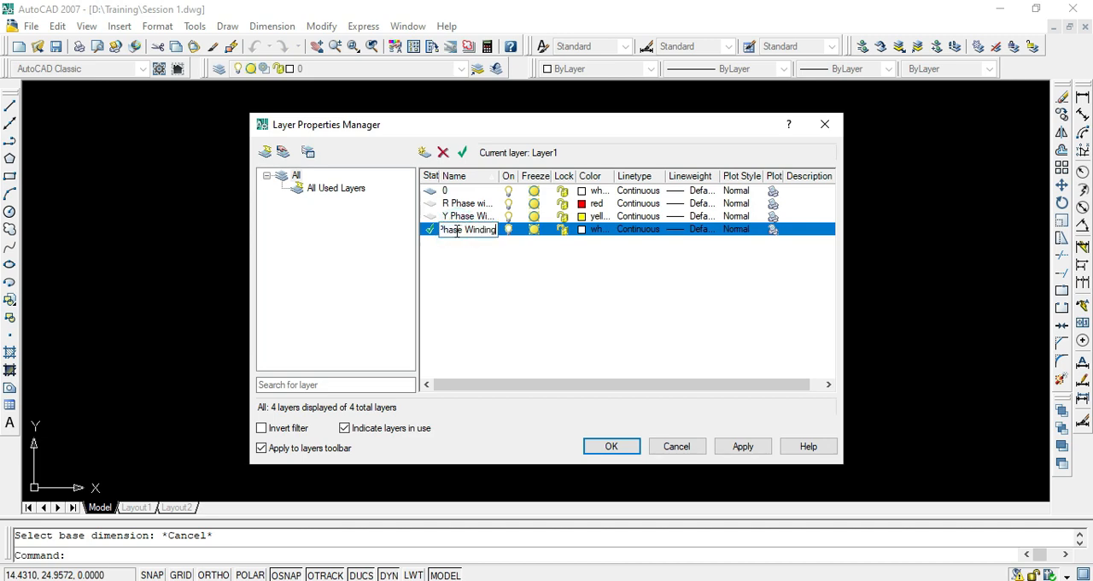
pyautogui.moveTo(457, 231); pyautogui.dragTo(431, 236)
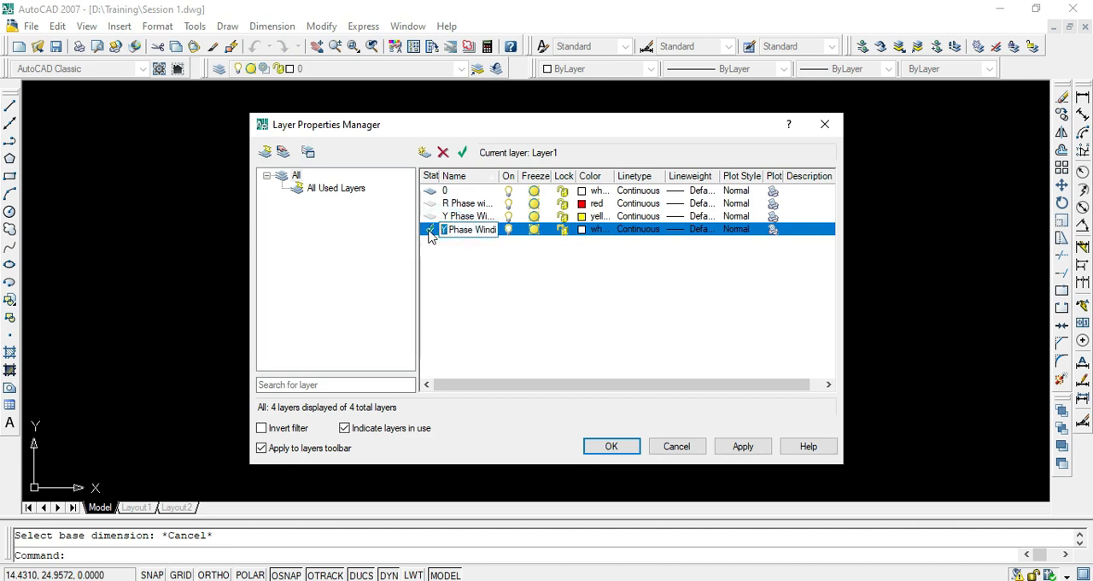
pyautogui.write('B')
# - Set the color of the B Phase Winding layer to blue
pyautogui.click(580, 229)
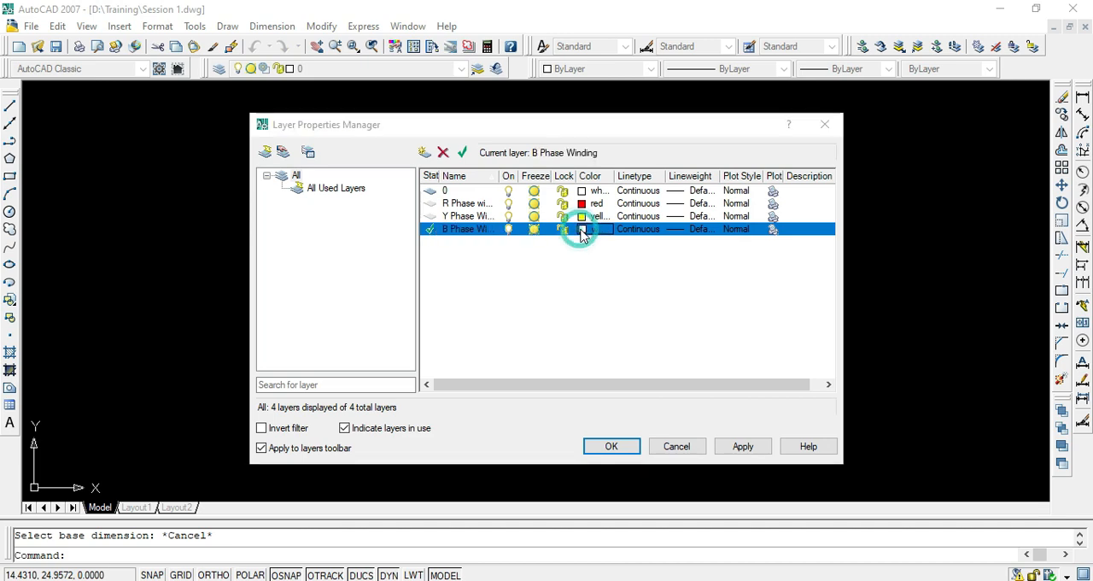
pyautogui.click(465, 334)
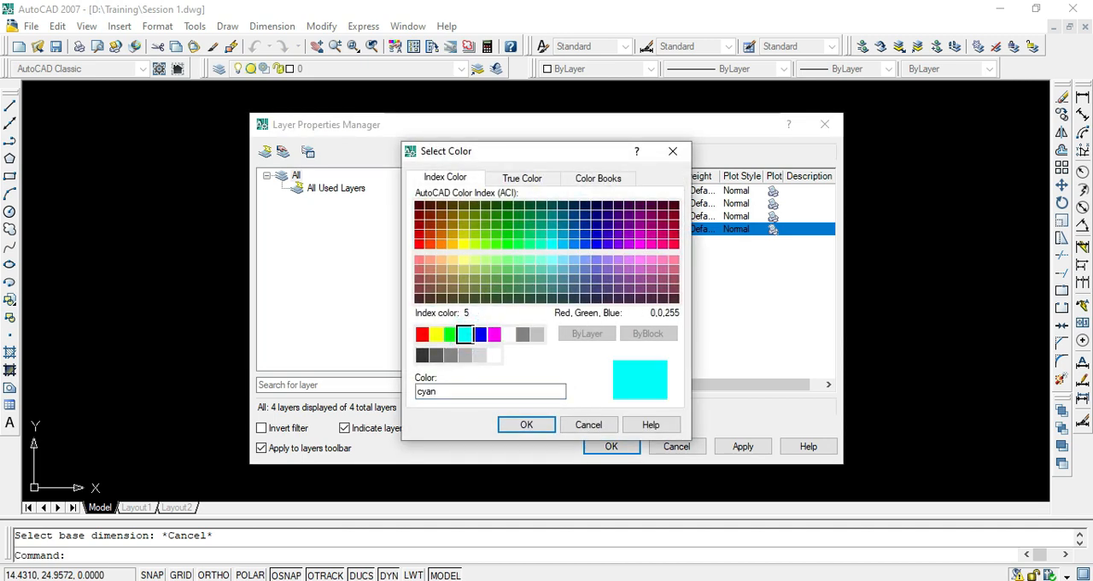
pyautogui.click(495, 334)
pyautogui.click(465, 334)
pyautogui.click(495, 334)
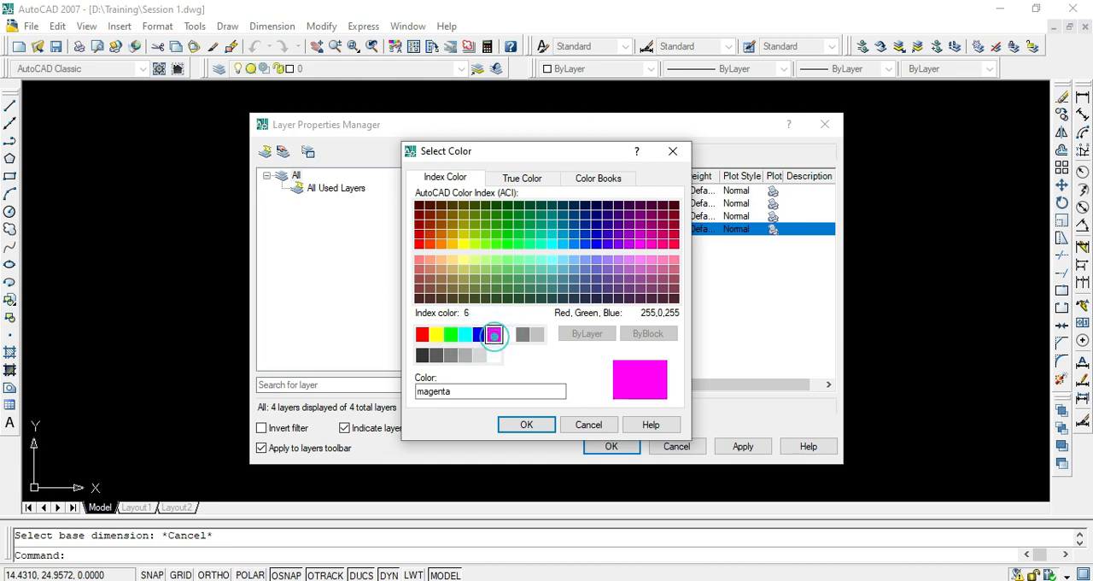
pyautogui.click(479, 333)
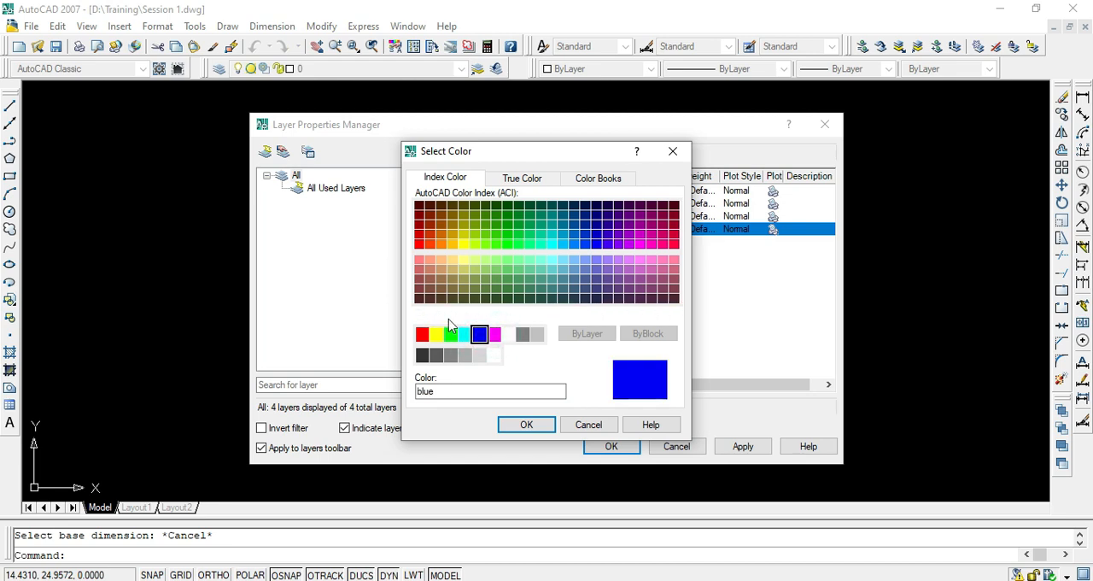
pyautogui.click(519, 422)
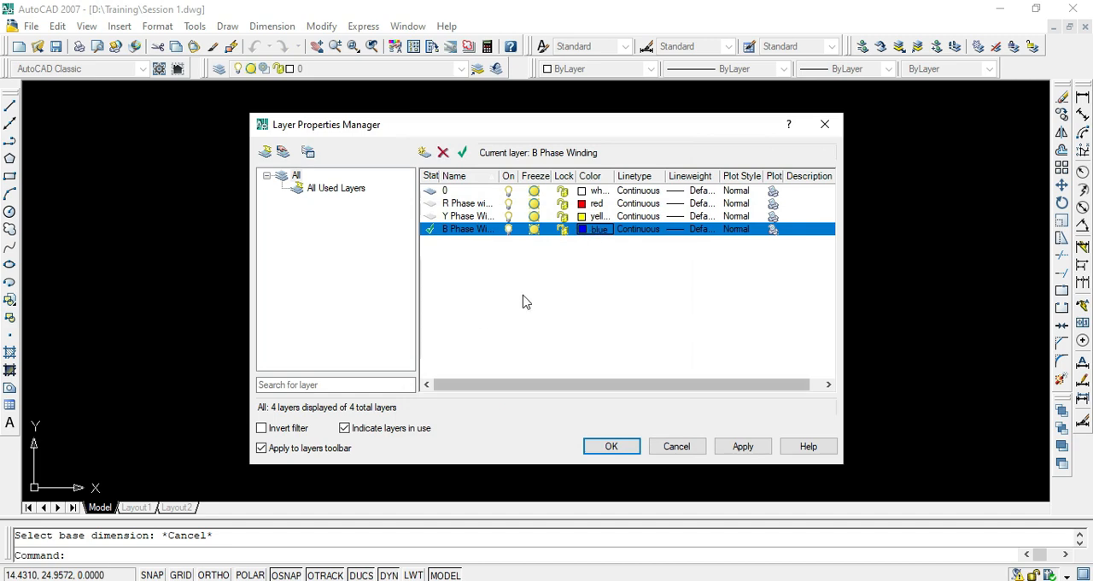
pyautogui.click(521, 294)
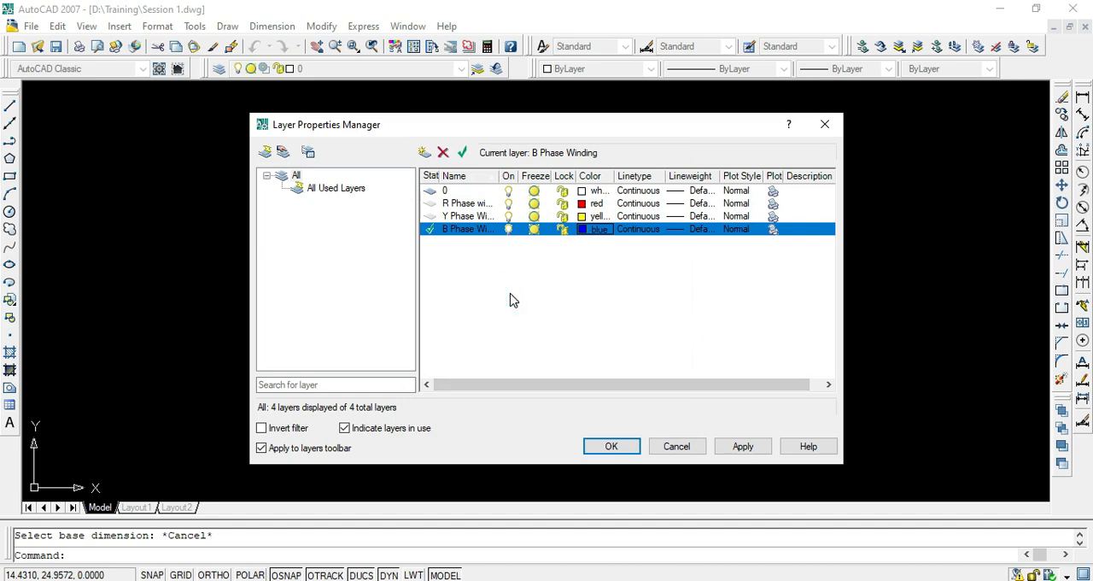
# - Create another layer based on layer 0 named "Core Slot" and discard the stray blue Layer1
pyautogui.click(424, 152)
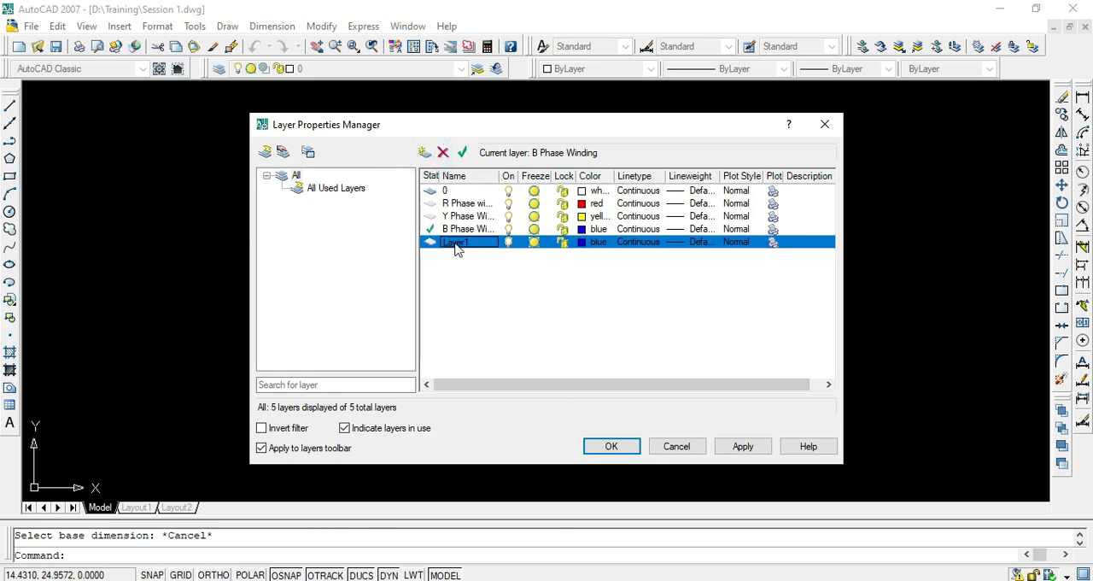
pyautogui.click(447, 193)
pyautogui.click(423, 153)
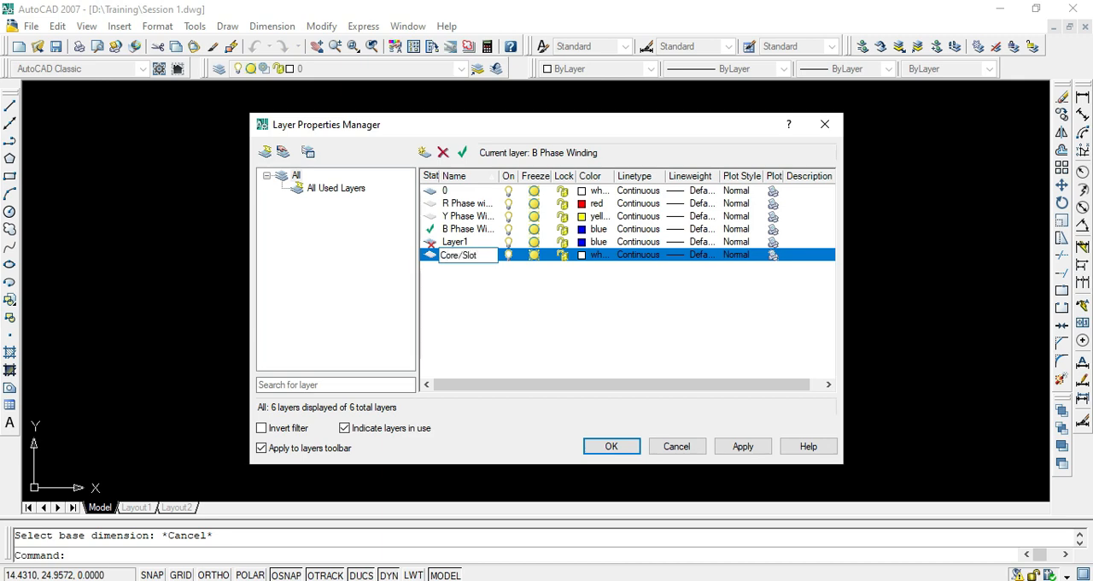
pyautogui.click(585, 253)
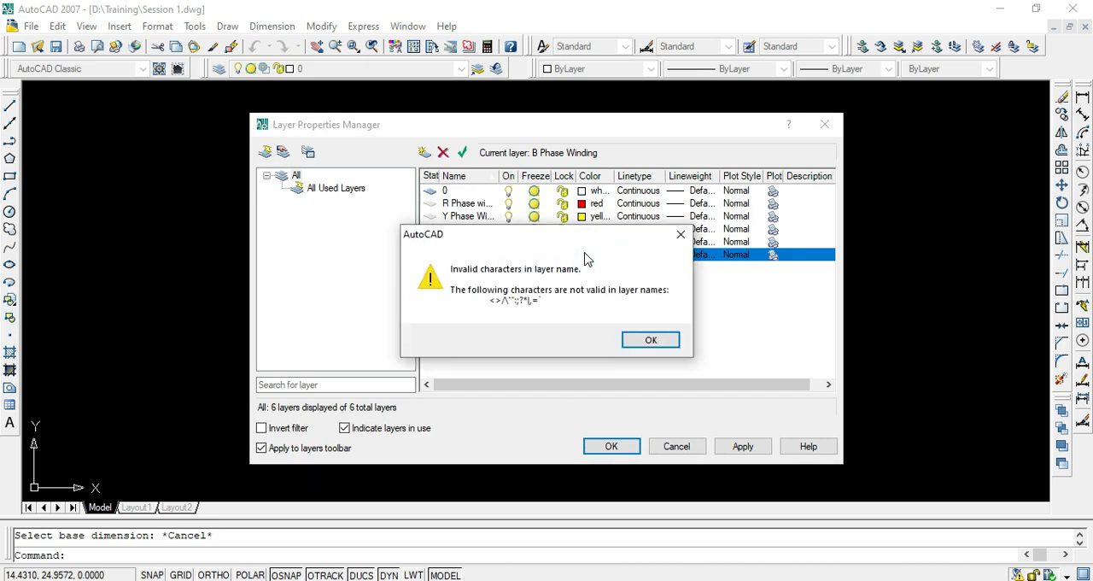
pyautogui.click(650, 341)
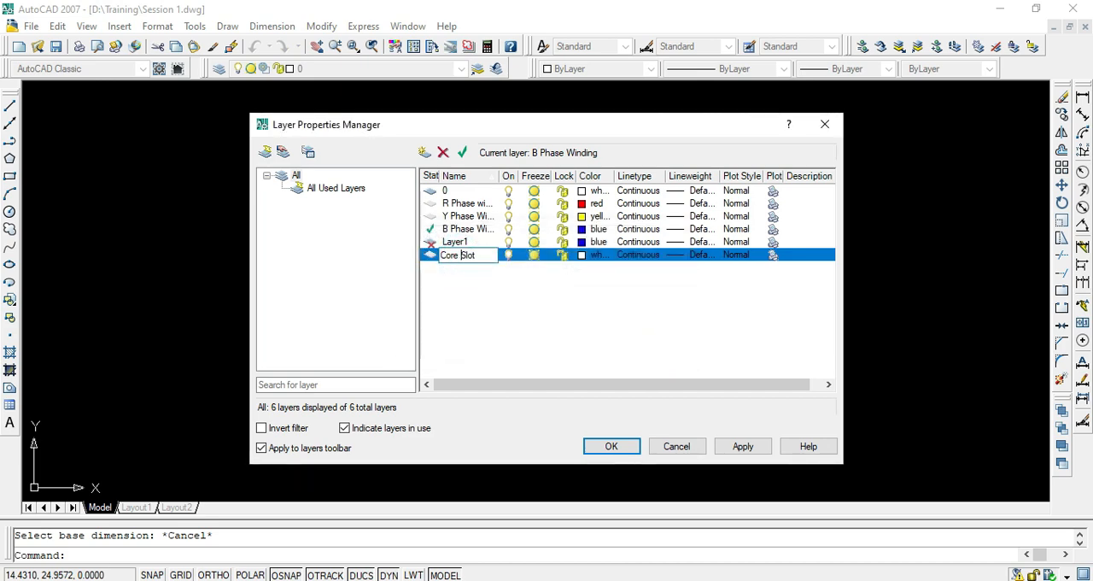
# - Set the color of the Core Slot layer to gray, index color 8, and apply the layer settings to the drawing
pyautogui.click(605, 254)
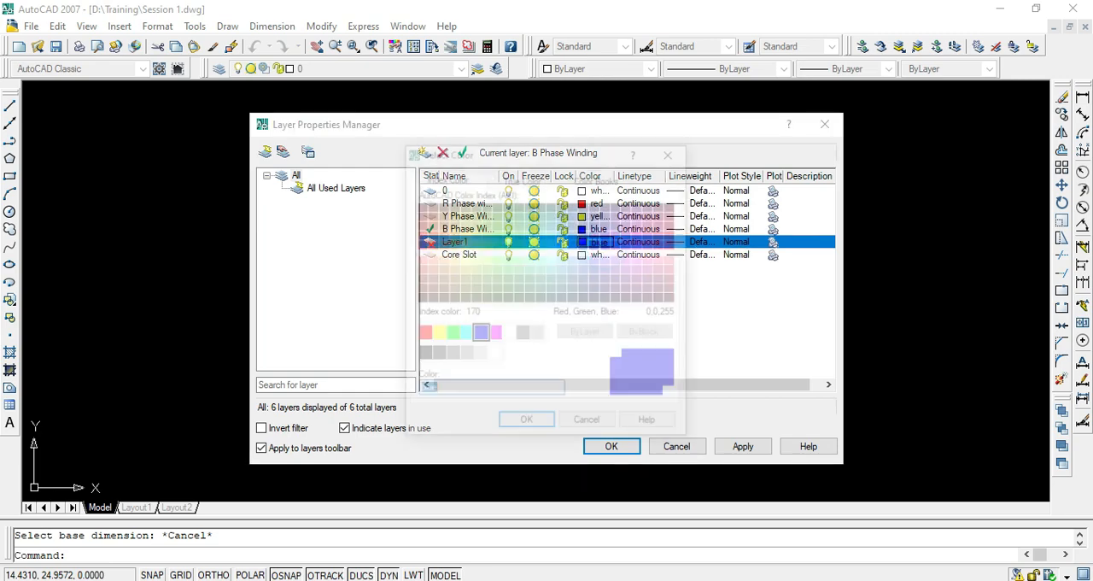
pyautogui.click(673, 151)
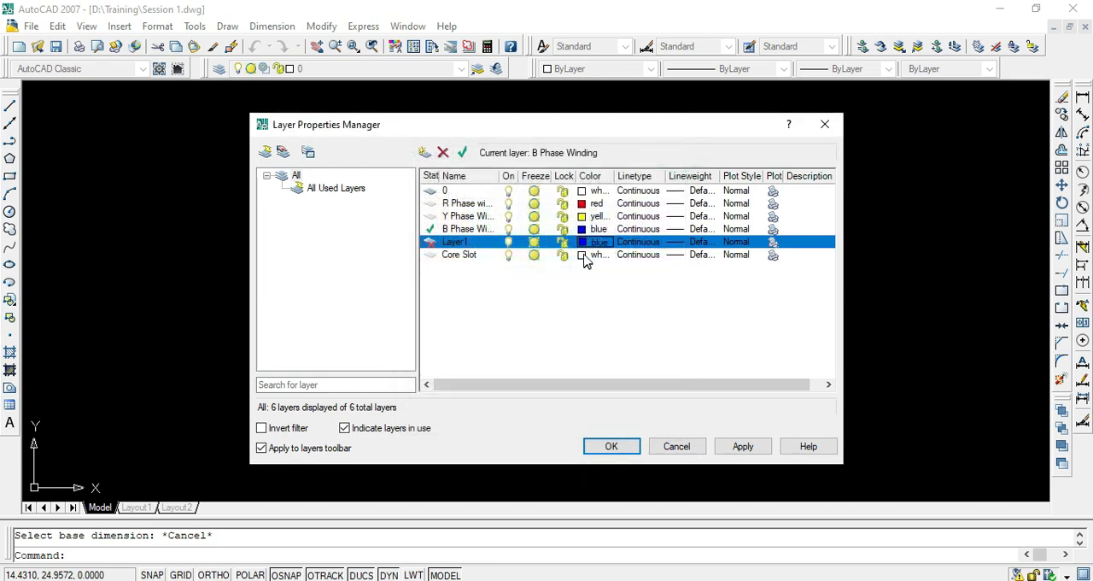
pyautogui.click(582, 254)
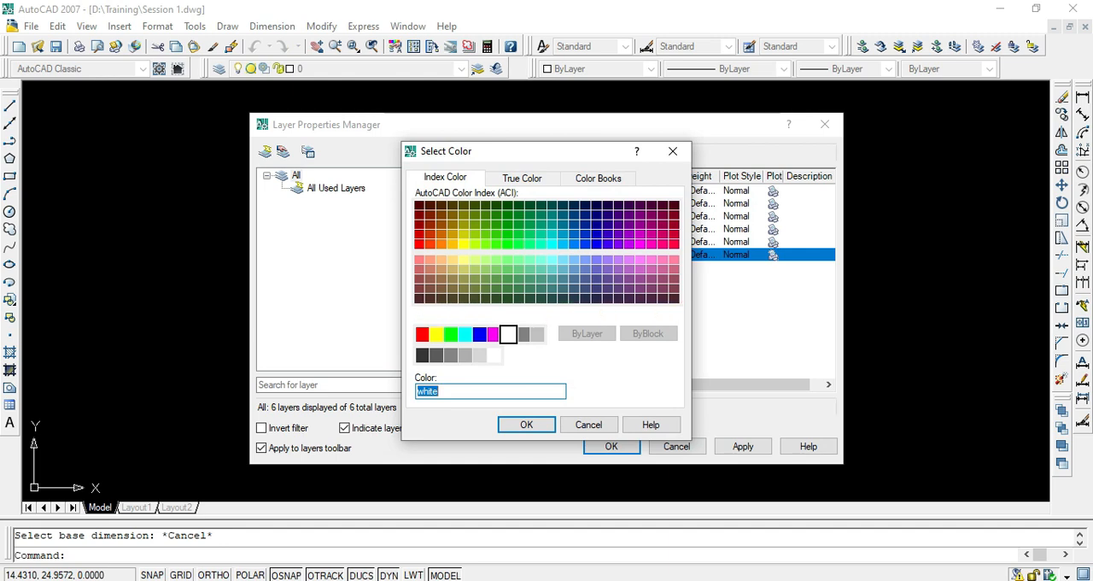
pyautogui.click(523, 333)
pyautogui.click(526, 426)
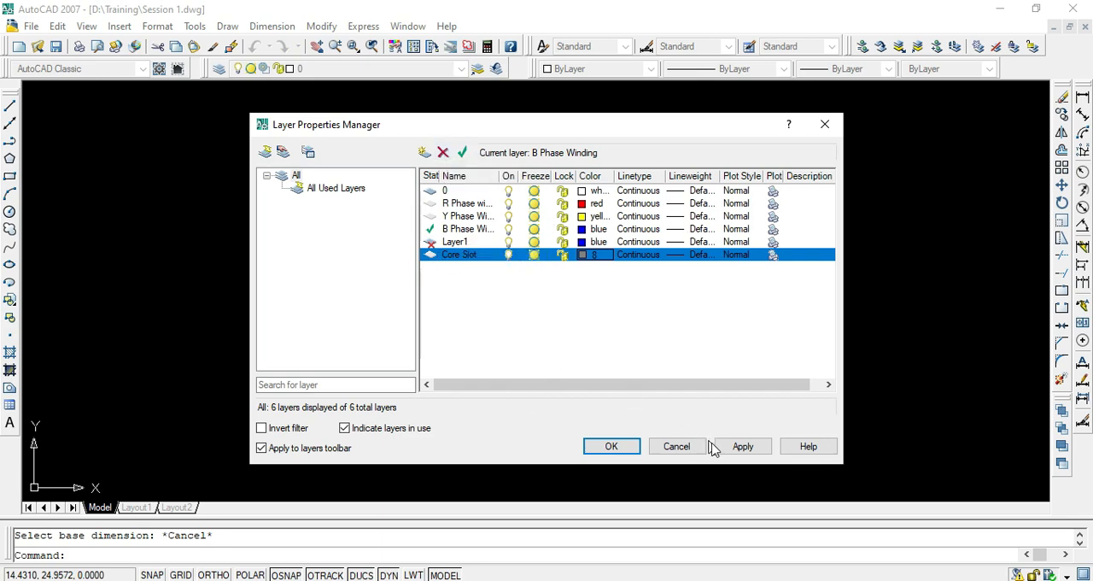
pyautogui.click(742, 446)
pyautogui.click(611, 446)
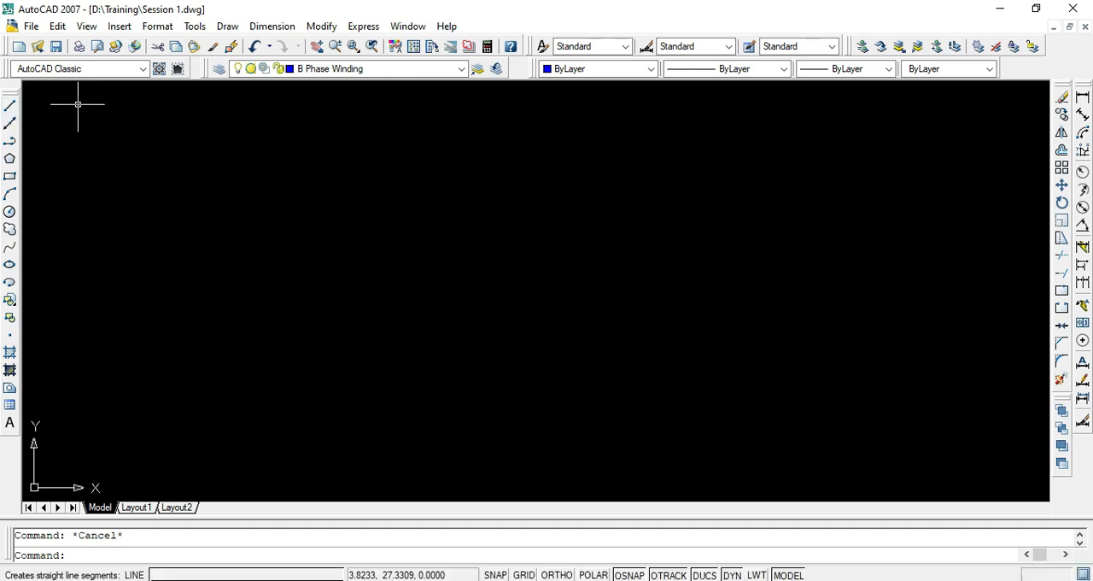
# - Make R Phase winding the current layer and look at the available object colors
pyautogui.click(398, 70)
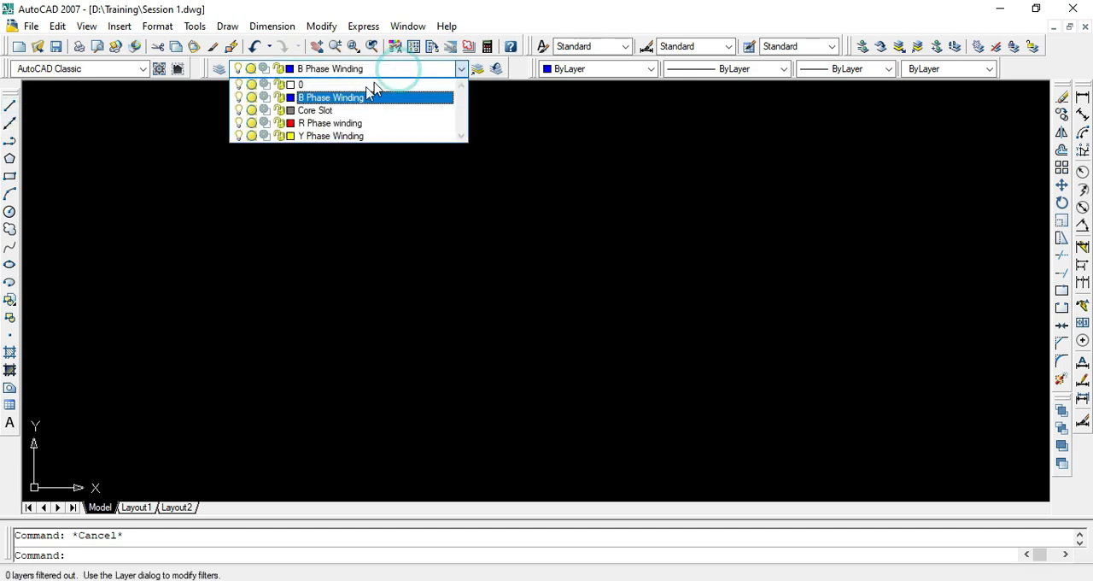
pyautogui.click(311, 126)
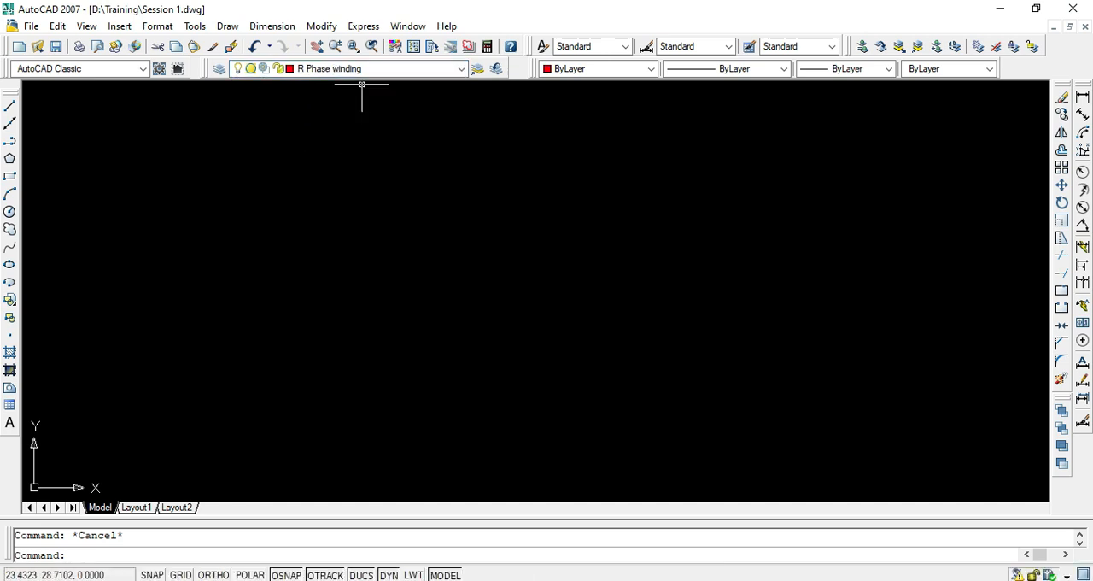
pyautogui.click(588, 70)
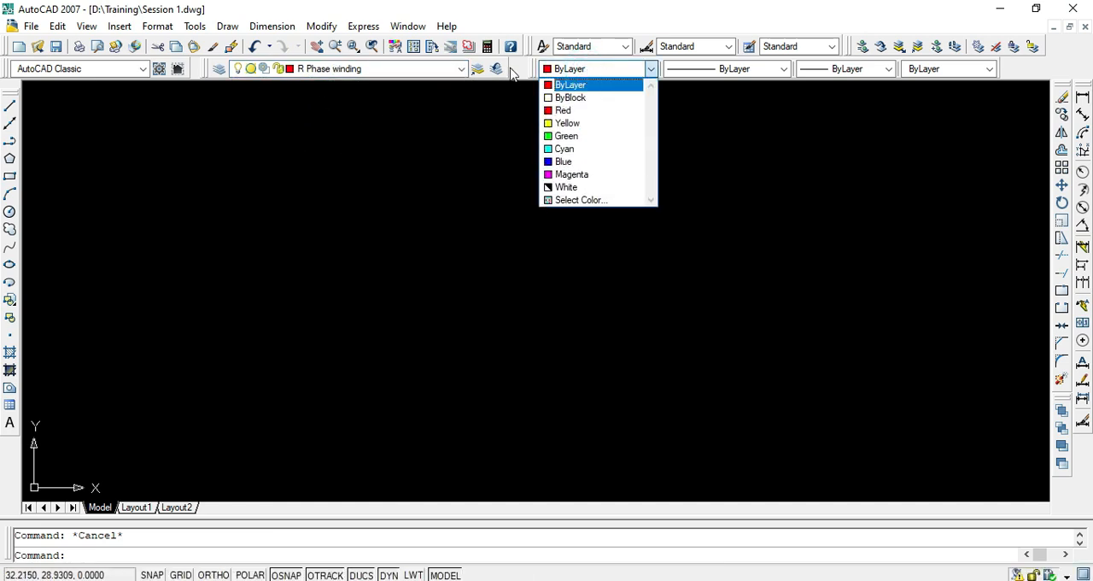
pyautogui.click(525, 103)
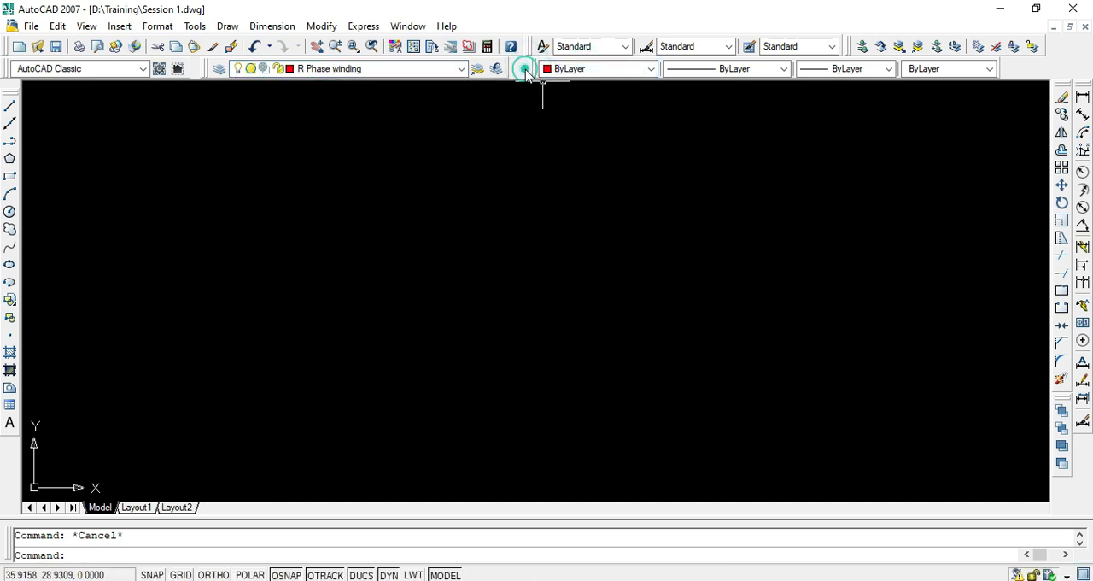
# - Undock the Properties toolbar and dock it again directly beside the Layers toolbar
pyautogui.moveTo(530, 75); pyautogui.dragTo(435, 200)
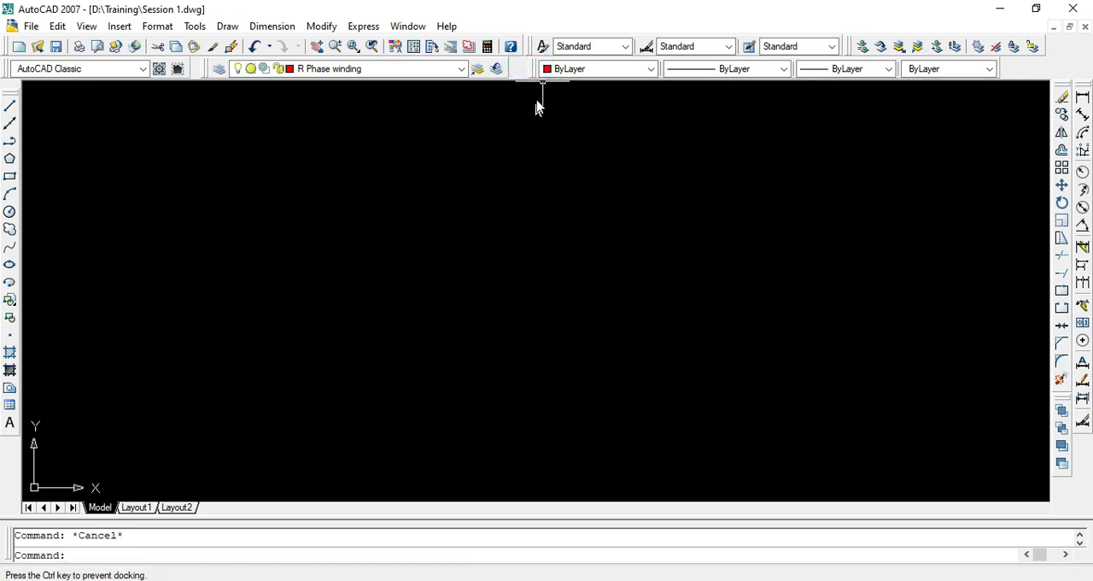
pyautogui.moveTo(537, 109); pyautogui.dragTo(529, 76)
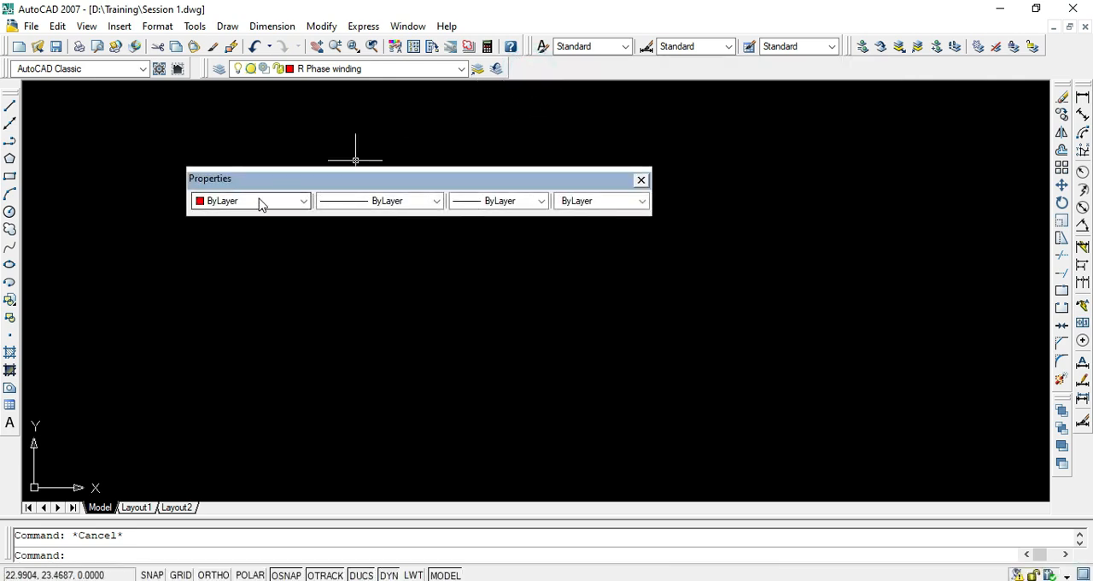
pyautogui.moveTo(298, 188); pyautogui.dragTo(487, 91)
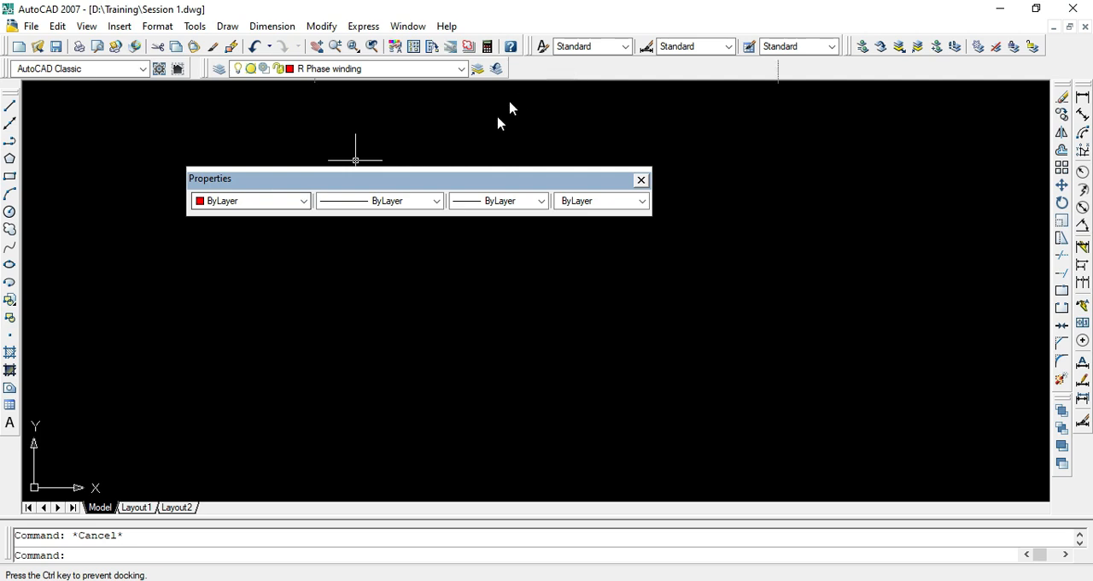
pyautogui.moveTo(450, 186); pyautogui.dragTo(626, 75)
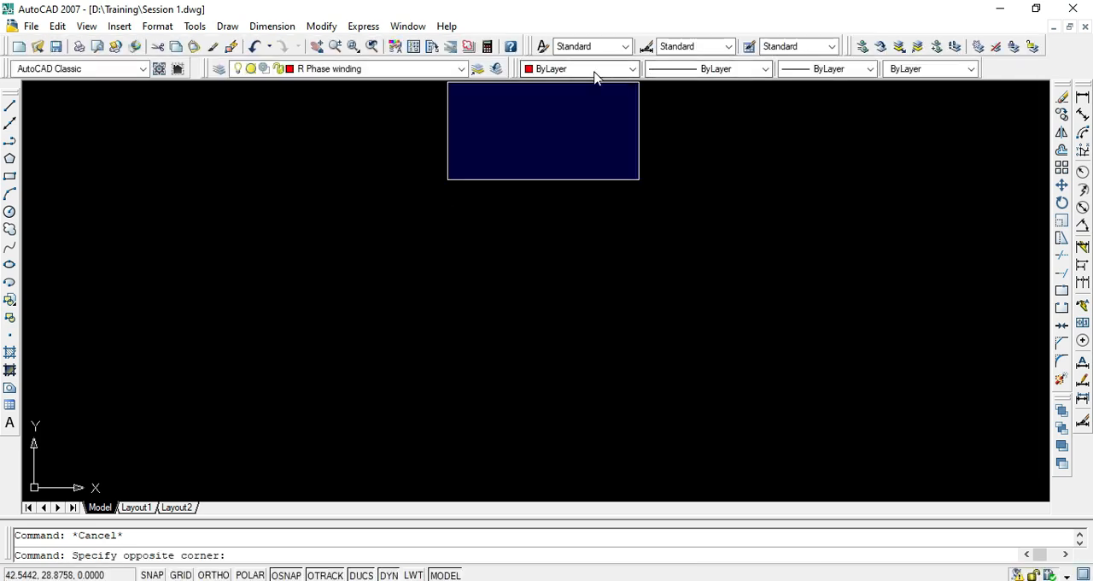
pyautogui.click(631, 177)
# - Keep the object color set to ByLayer and examine the available linetypes and lineweights
pyautogui.click(634, 69)
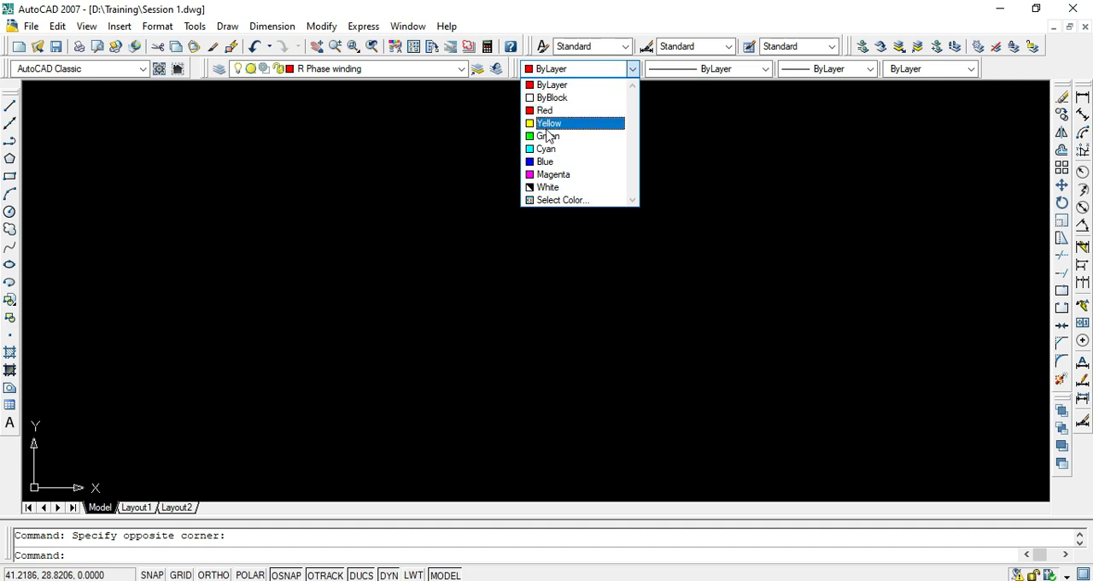
pyautogui.click(547, 90)
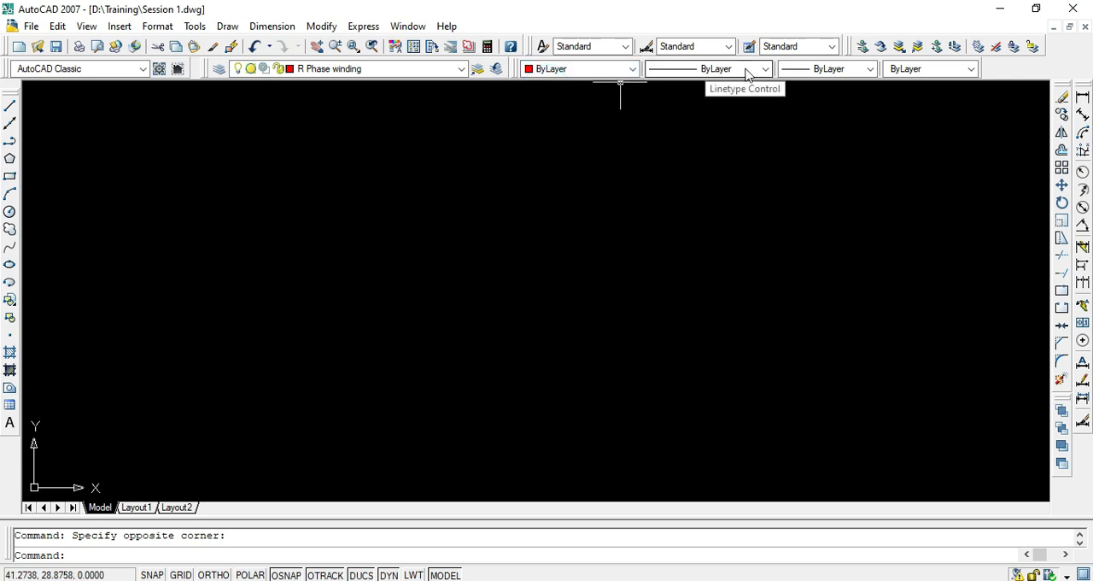
pyautogui.click(765, 70)
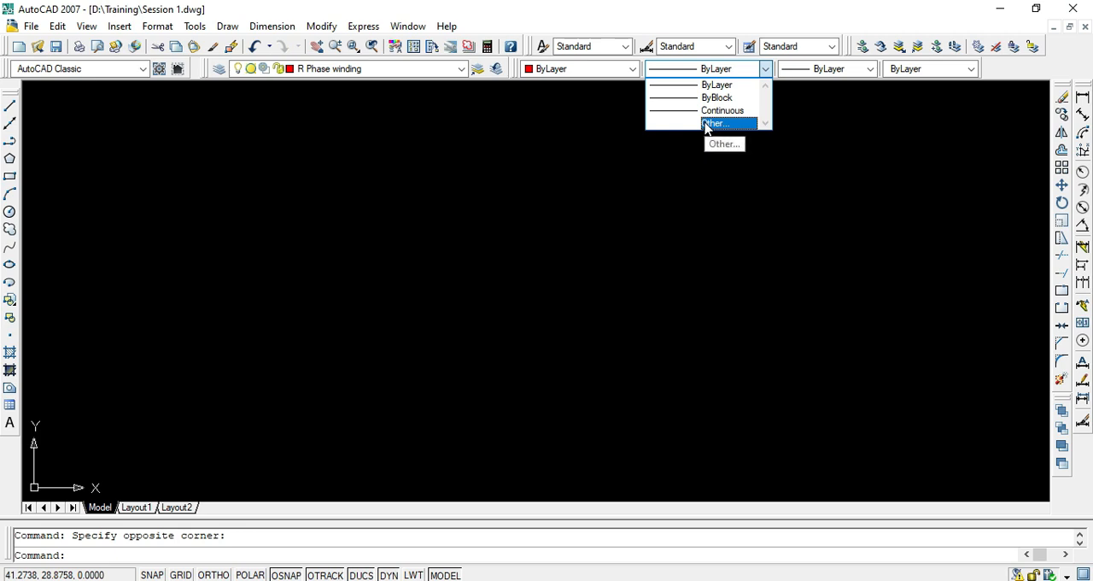
pyautogui.click(828, 75)
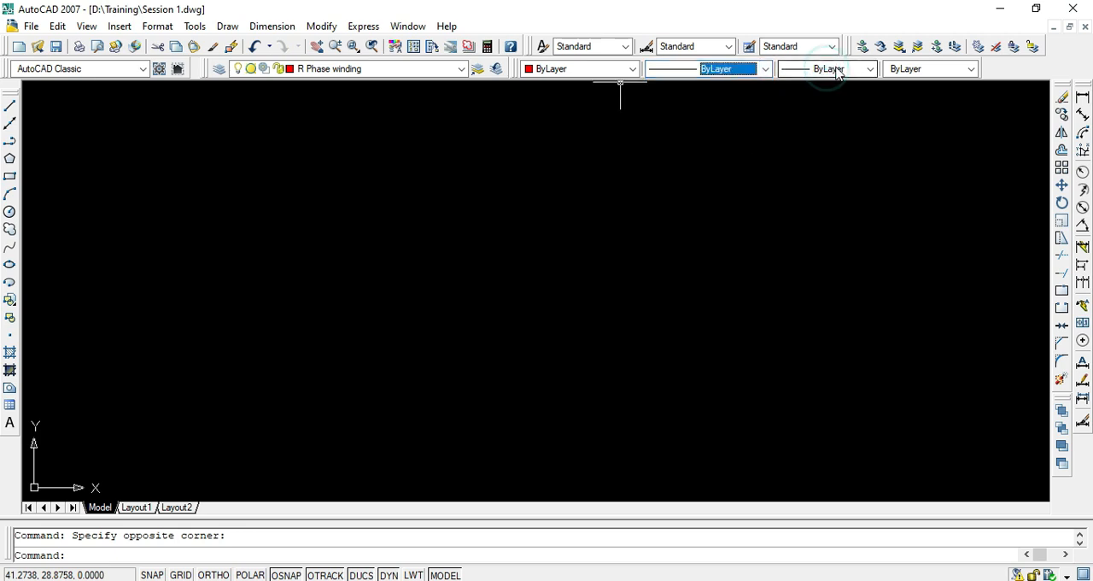
pyautogui.click(870, 69)
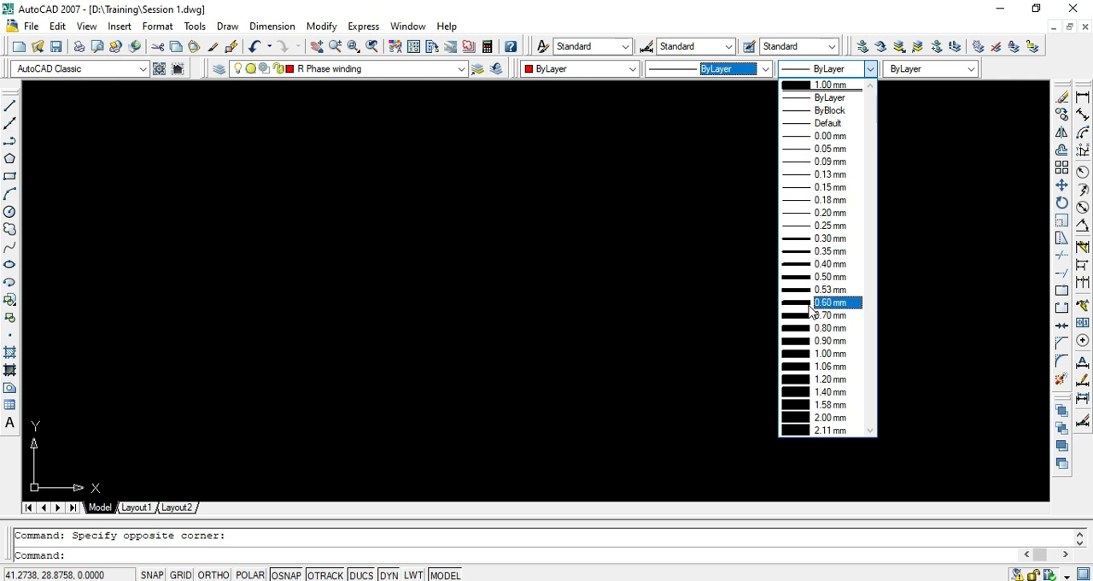
pyautogui.click(678, 122)
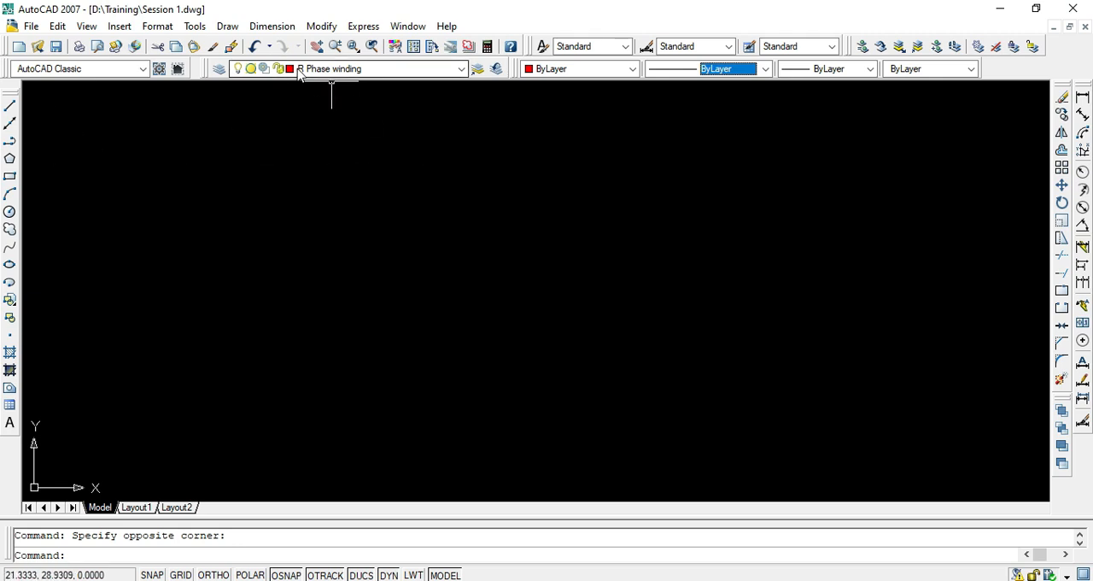
# - With Ortho on, draw a vertical line about 10.6 units long on the R Phase winding layer as the first coil side
pyautogui.click(9, 107)
pyautogui.click(219, 376)
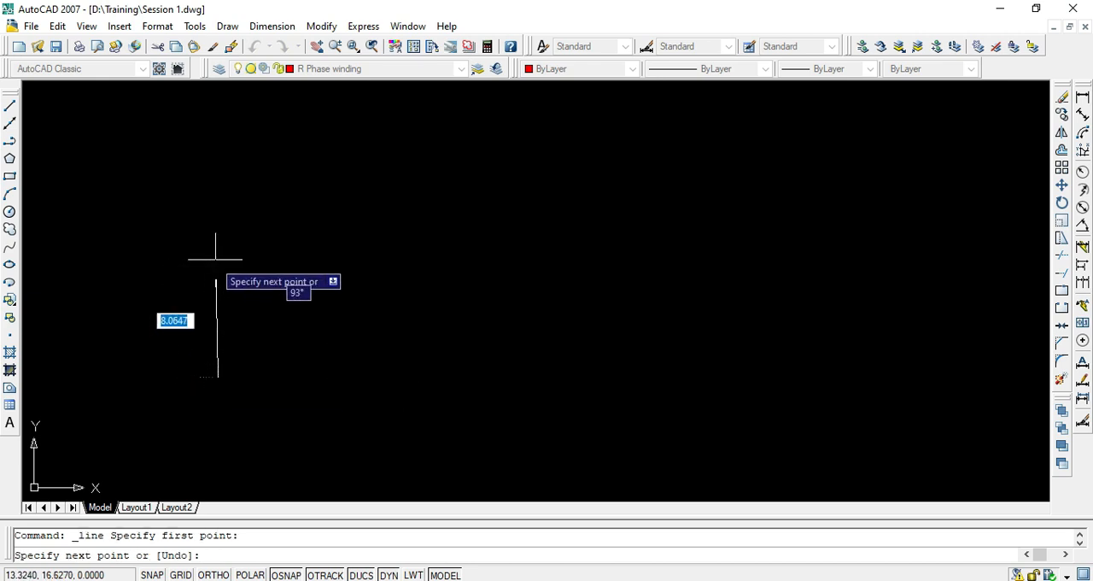
pyautogui.press('F8')
pyautogui.click(246, 219)
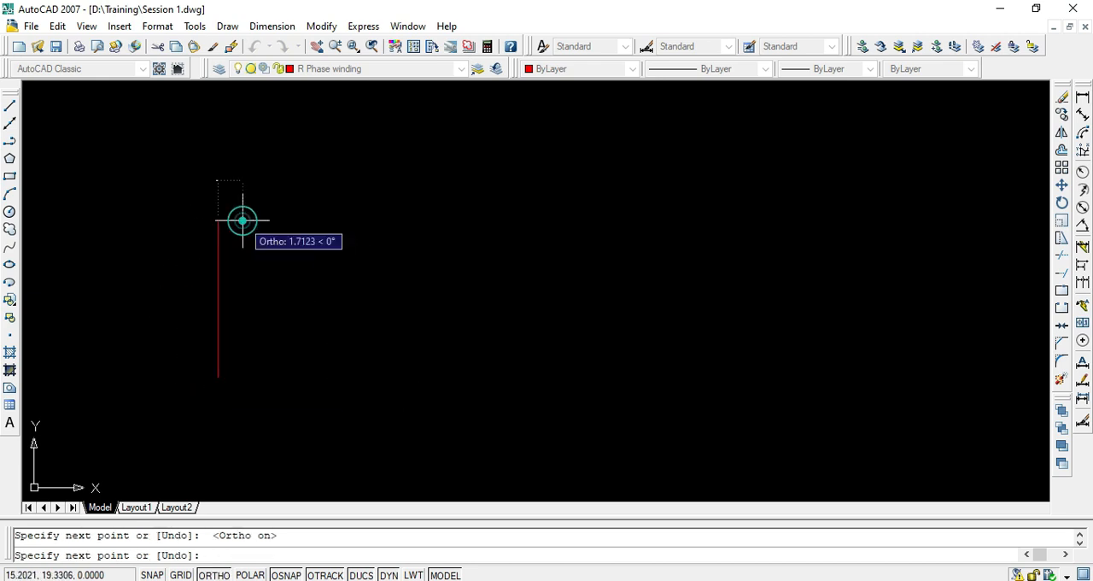
pyautogui.press('Escape')
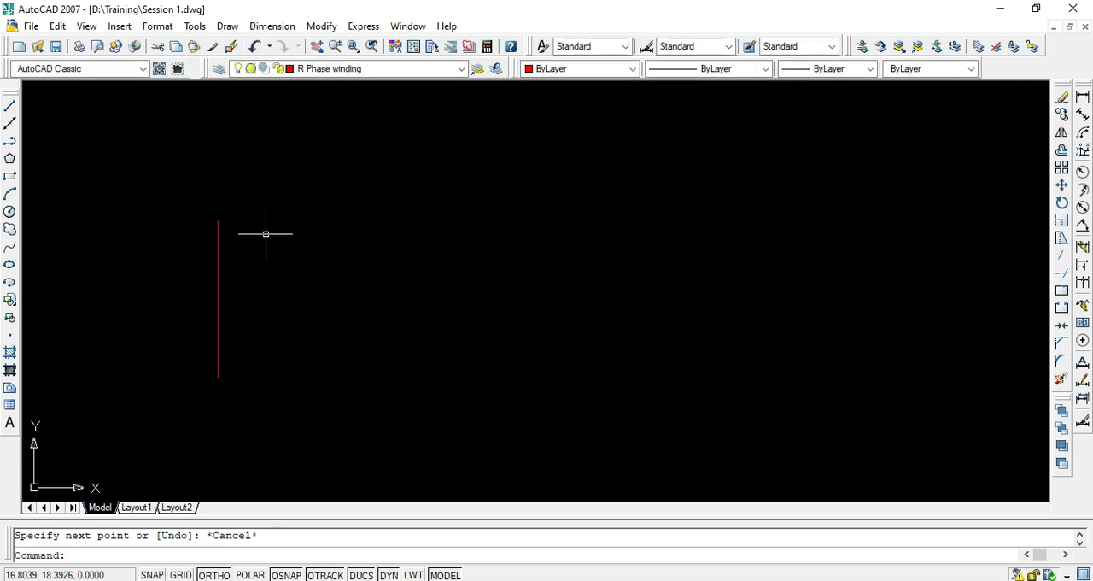
pyautogui.press('Return')
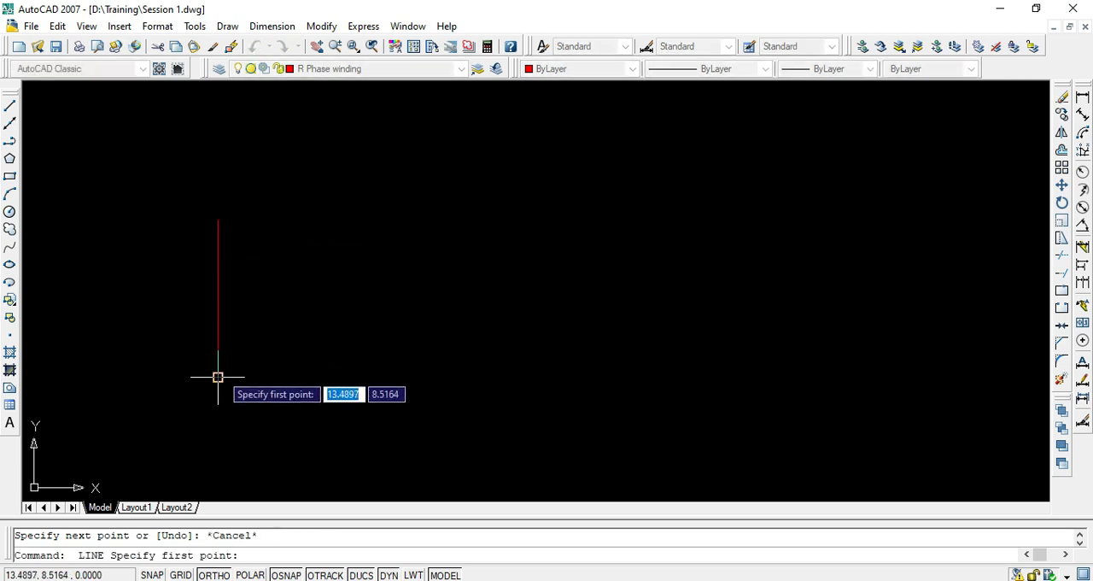
pyautogui.press('Escape')
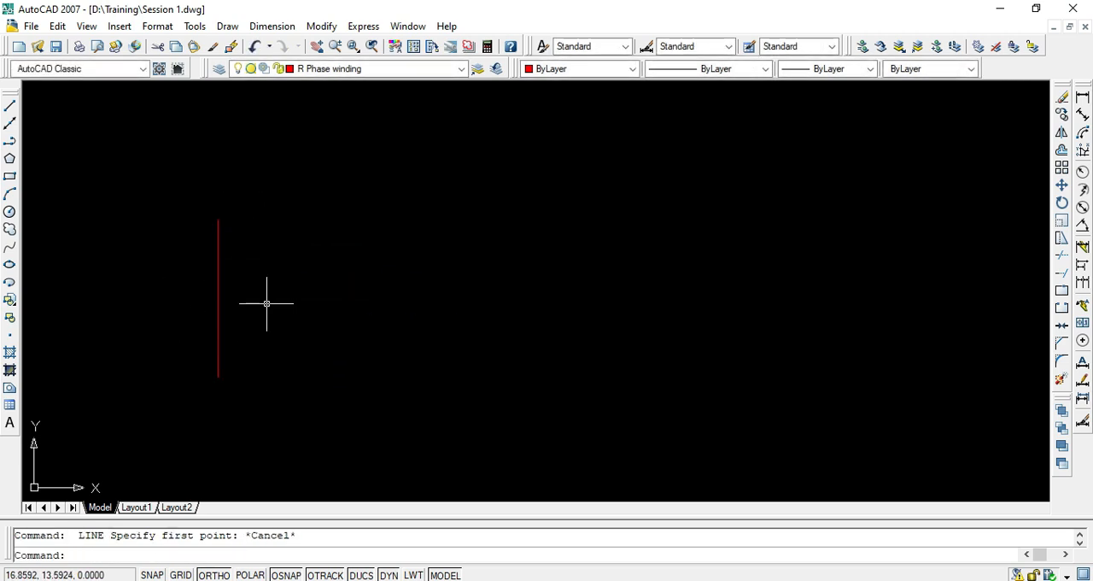
# - Copy the vertical line about 10.3 units horizontally to the right, using its lower endpoint as the base point
pyautogui.write('co')
pyautogui.press('Return')
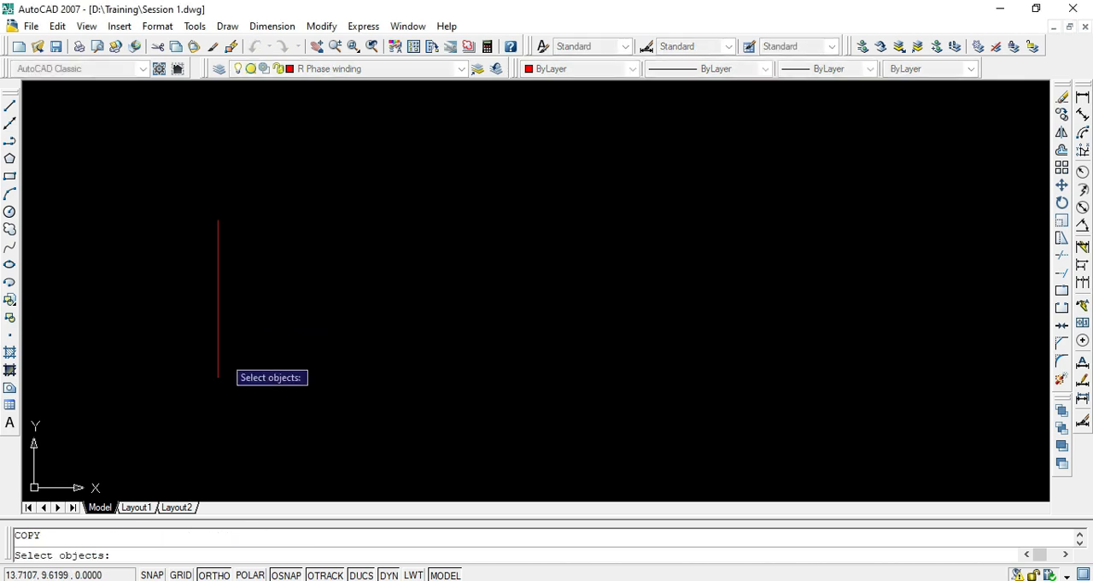
pyautogui.click(219, 370)
pyautogui.press('Return')
pyautogui.click(218, 375)
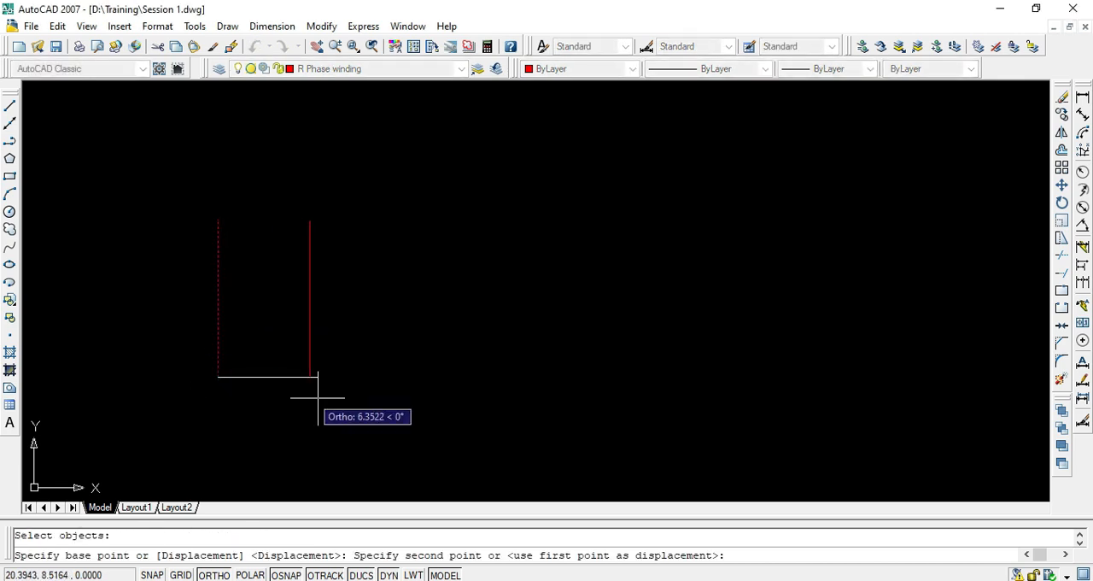
pyautogui.click(368, 398)
pyautogui.press('Escape')
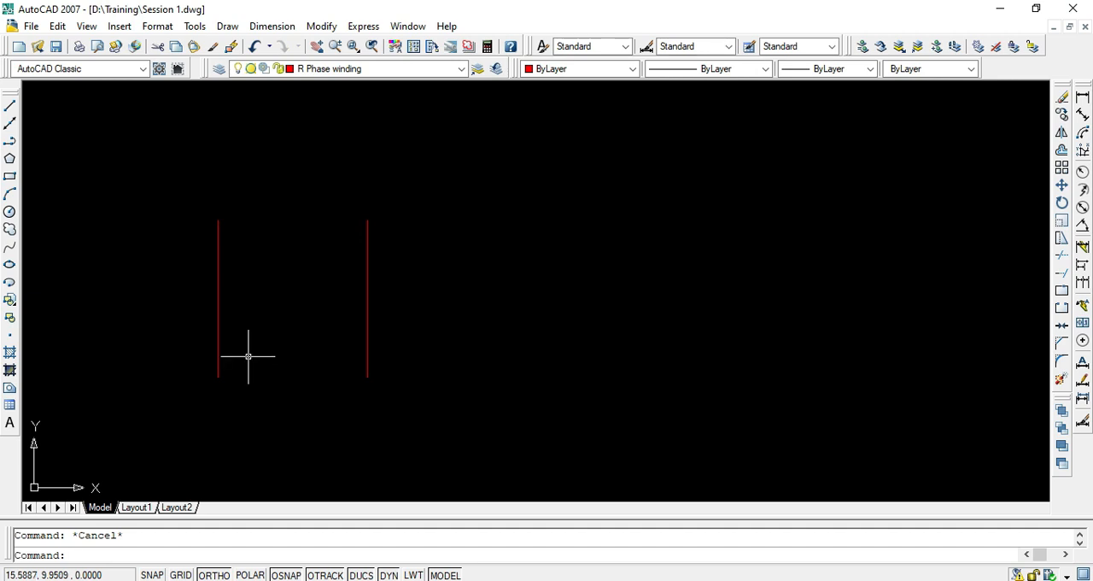
# - Draw a horizontal line joining the upper endpoints of the two vertical lines
pyautogui.write('l')
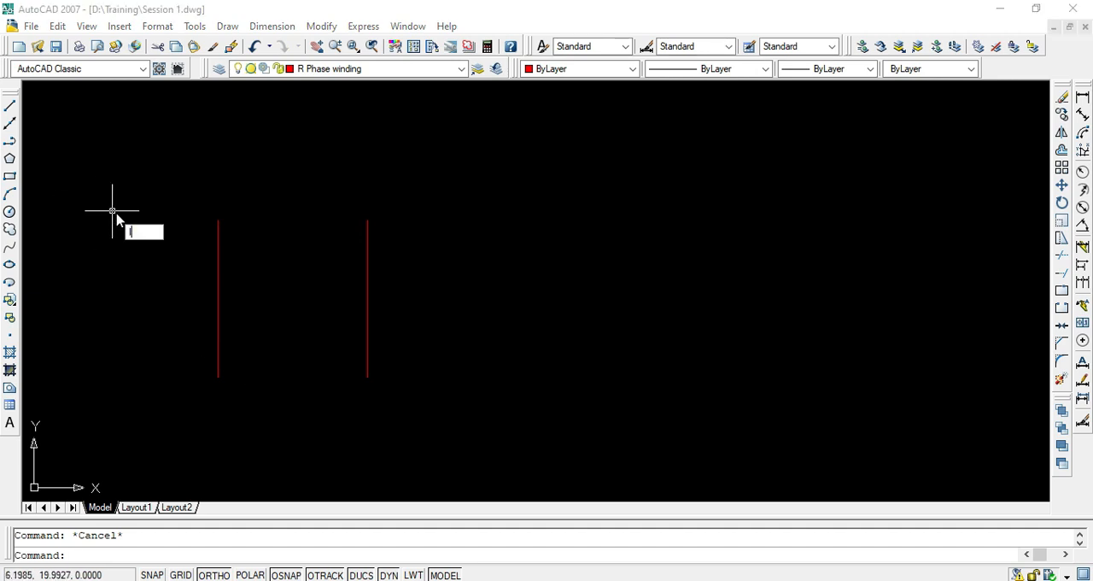
pyautogui.press('Return')
pyautogui.click(217, 220)
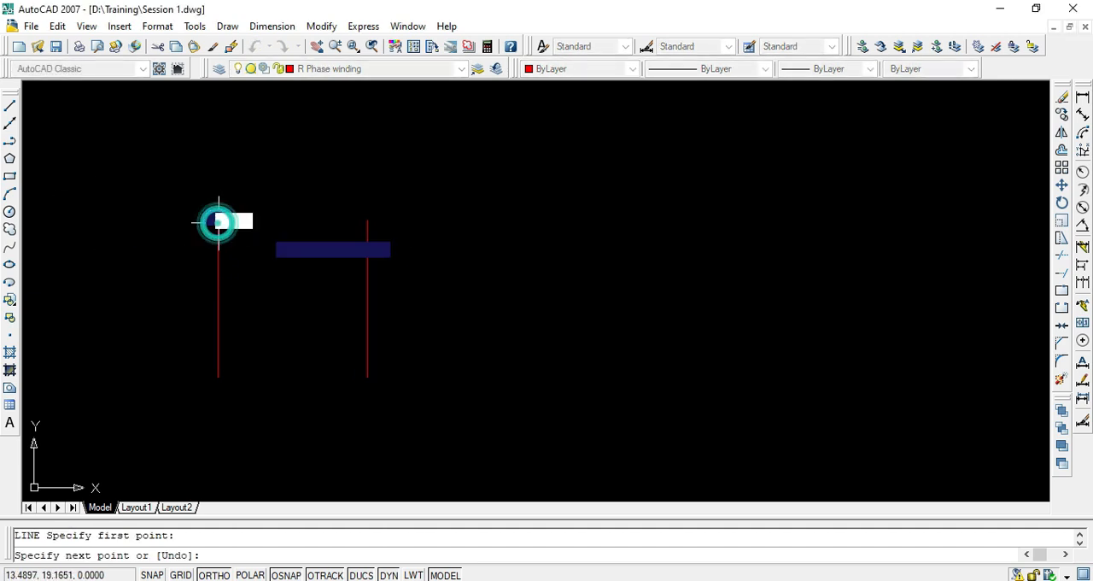
pyautogui.click(367, 220)
pyautogui.press('Return')
pyautogui.press('Return')
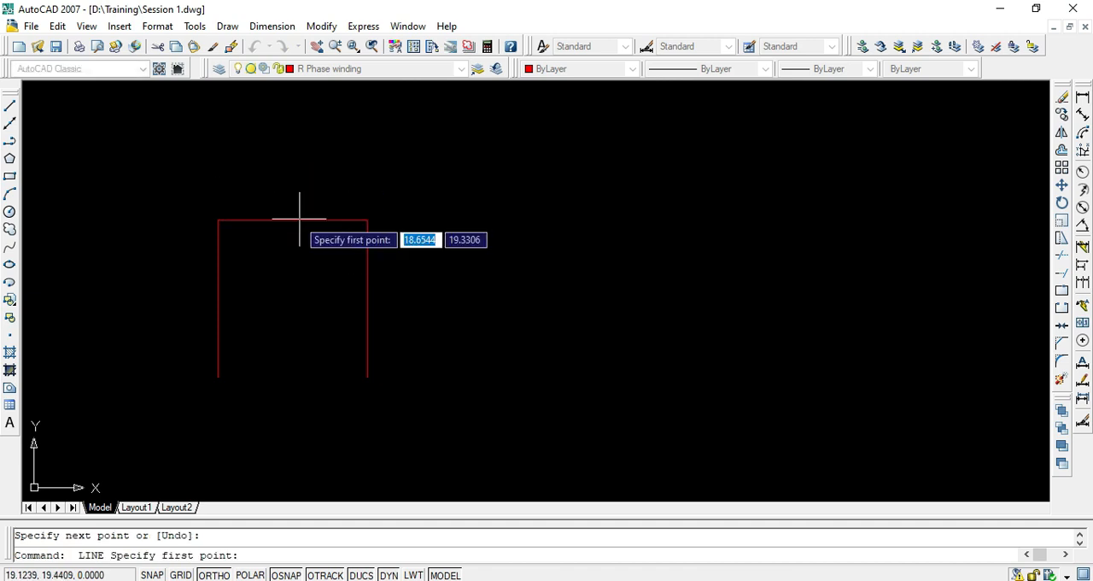
# - Draw a vertical helper line about 5 units upward from the midpoint of the horizontal line
pyautogui.click(293, 219)
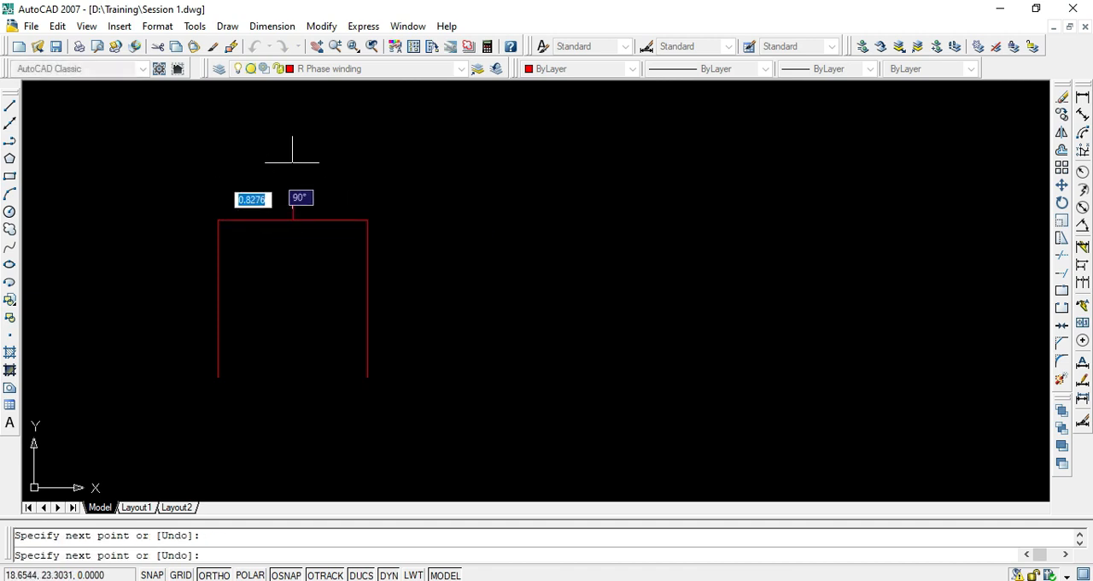
pyautogui.click(294, 146)
pyautogui.press('Return')
pyautogui.press('Escape')
# - With Ortho off, draw two sloped lines from the left side's upper endpoint through the helper line's top to the right side's upper endpoint
pyautogui.click(218, 223)
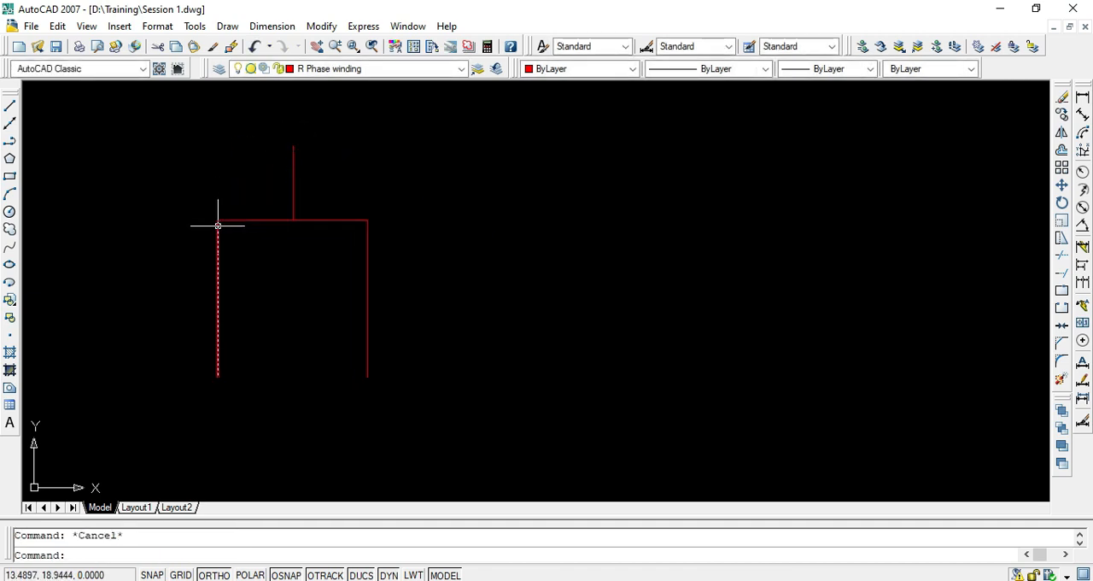
pyautogui.write('l')
pyautogui.press('Return')
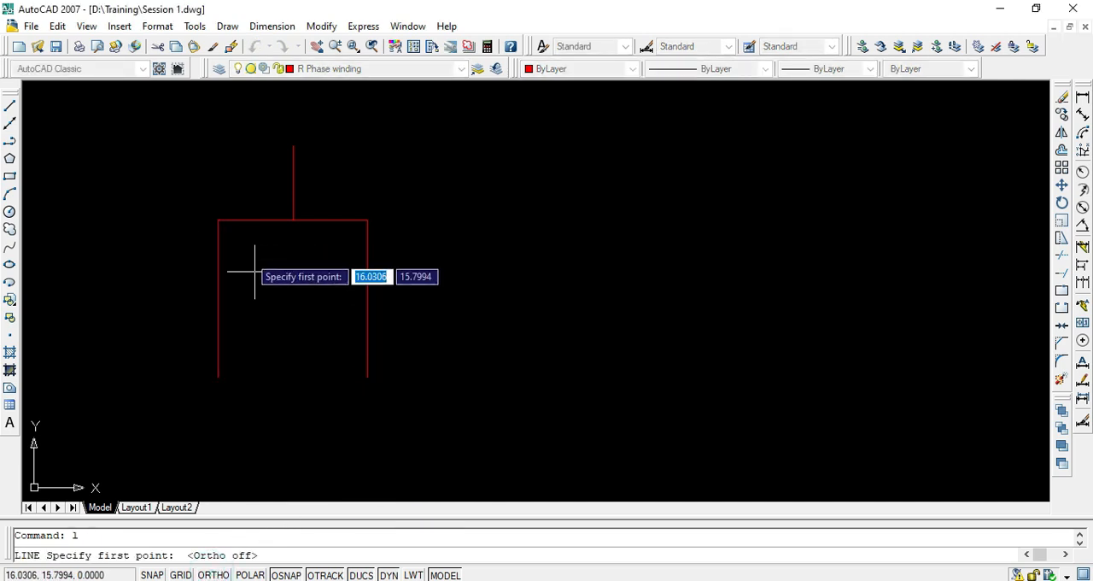
pyautogui.click(218, 221)
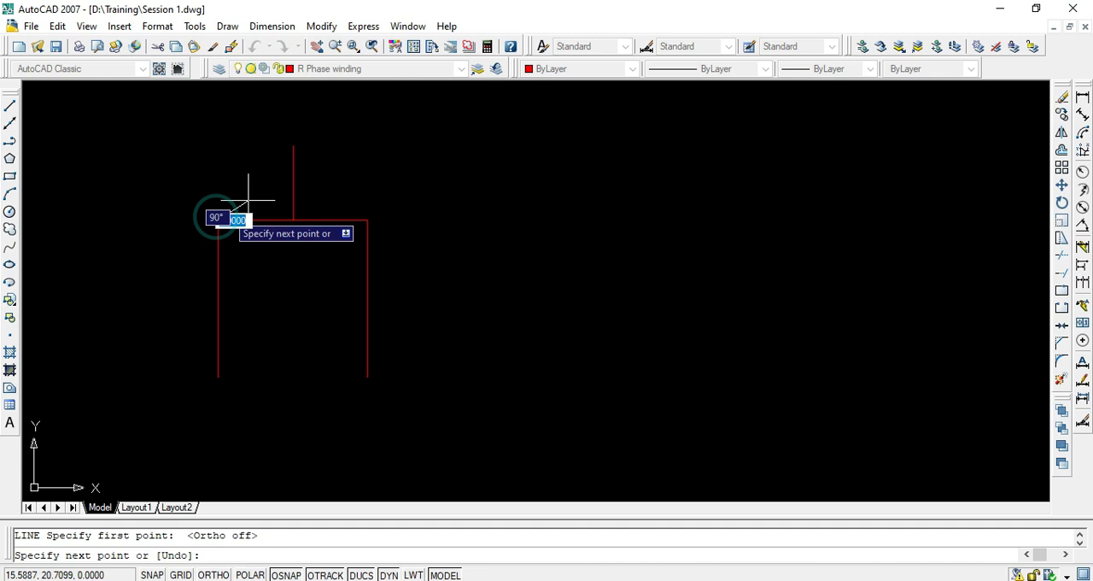
pyautogui.click(294, 146)
pyautogui.click(367, 221)
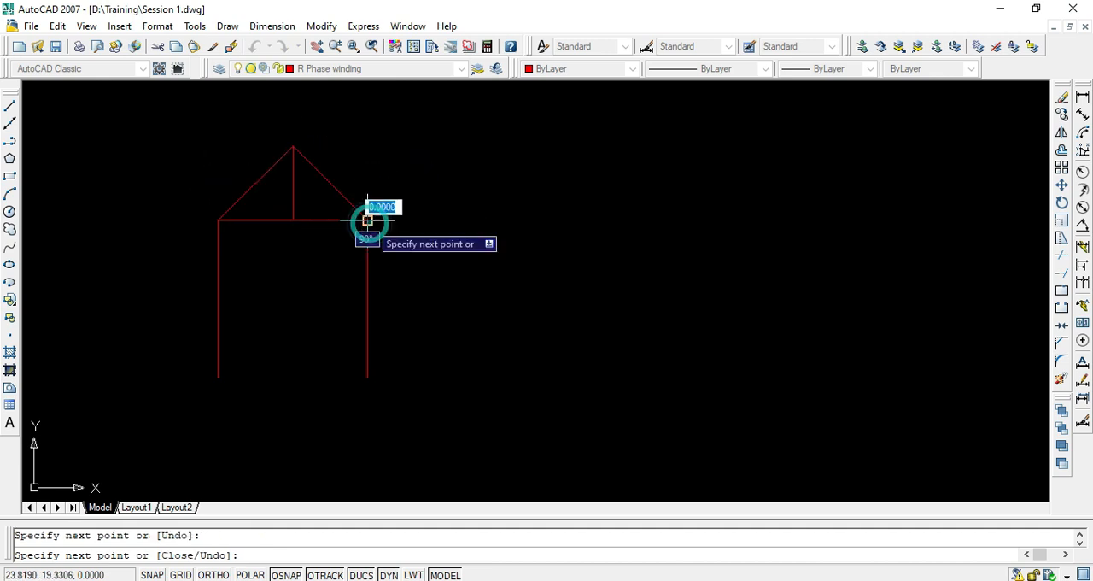
pyautogui.press('Escape')
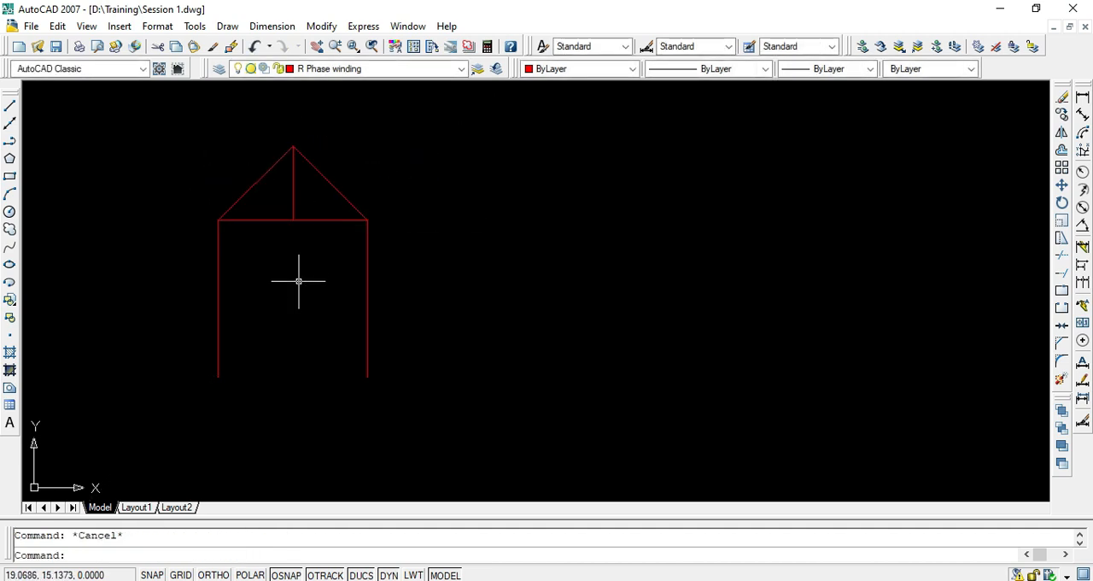
# - Delete the vertical helper line and the horizontal line beneath the coil's peak
pyautogui.click(298, 192)
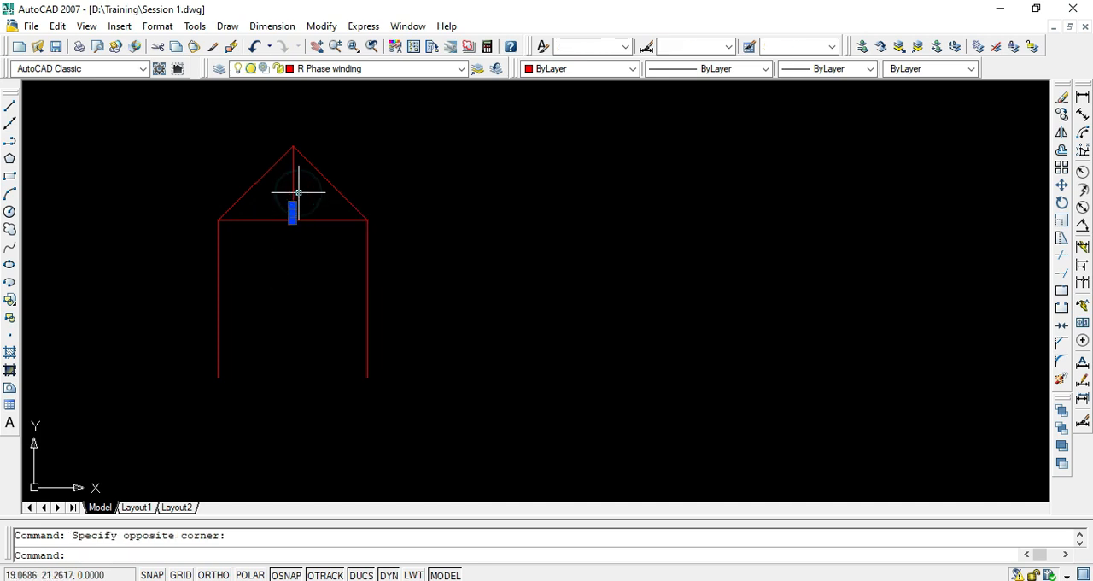
pyautogui.press('Delete')
pyautogui.click(298, 194)
pyautogui.click(270, 243)
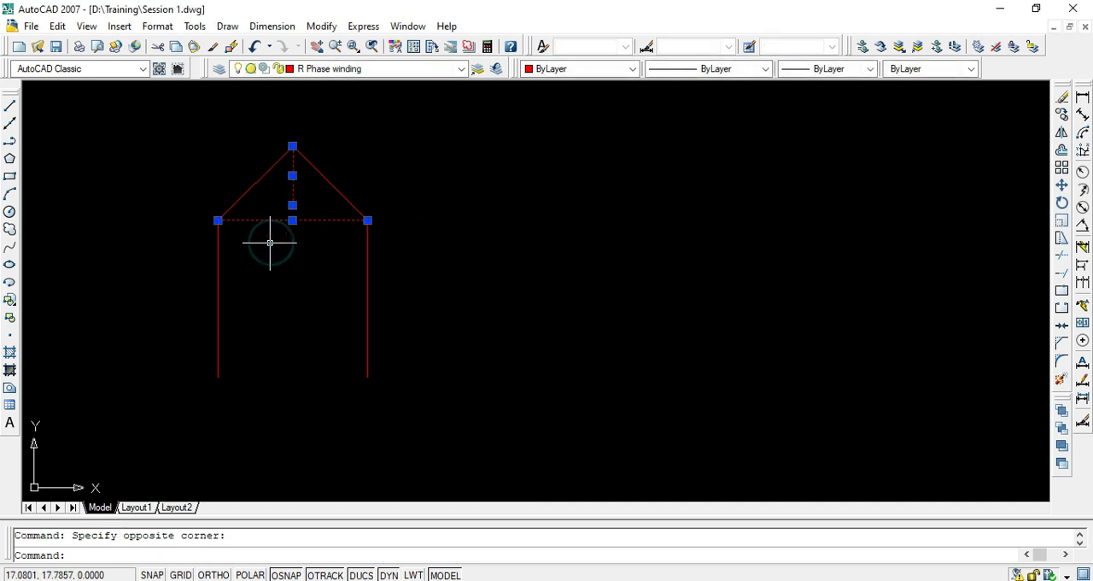
pyautogui.press('Delete')
pyautogui.press('Escape')
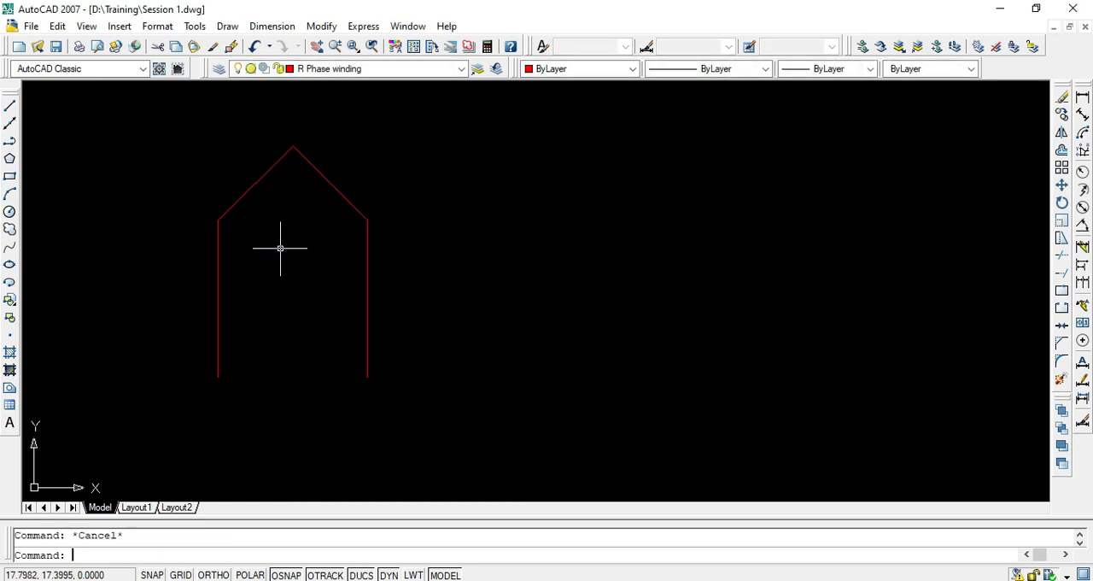
# - From the left side's lower endpoint, draw a diagonal line down to the right, ending in a near-vertical lead about 2.4 units long
pyautogui.write('l')
pyautogui.press('Return')
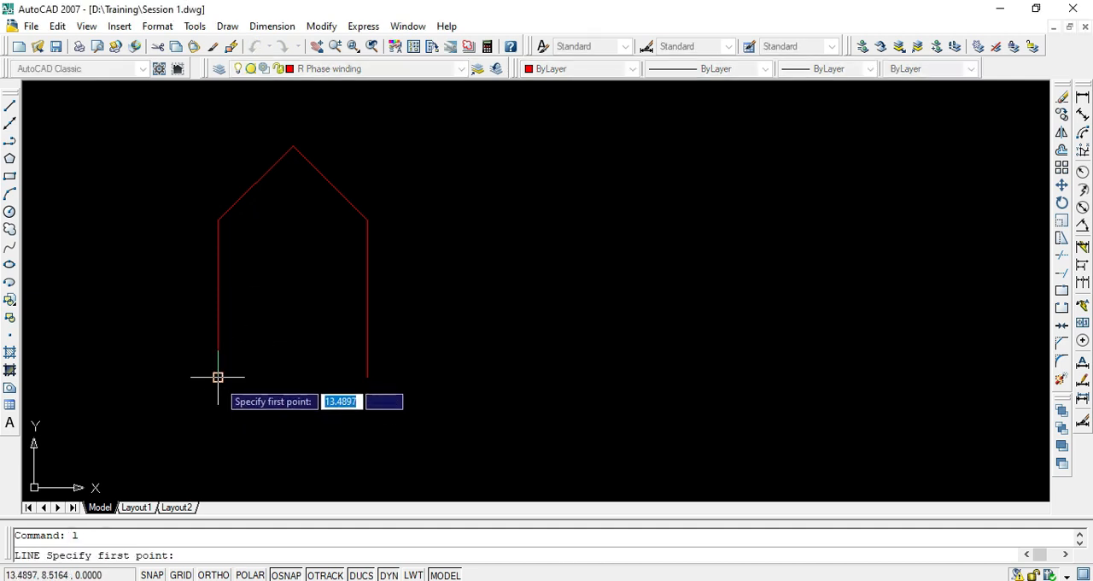
pyautogui.click(218, 377)
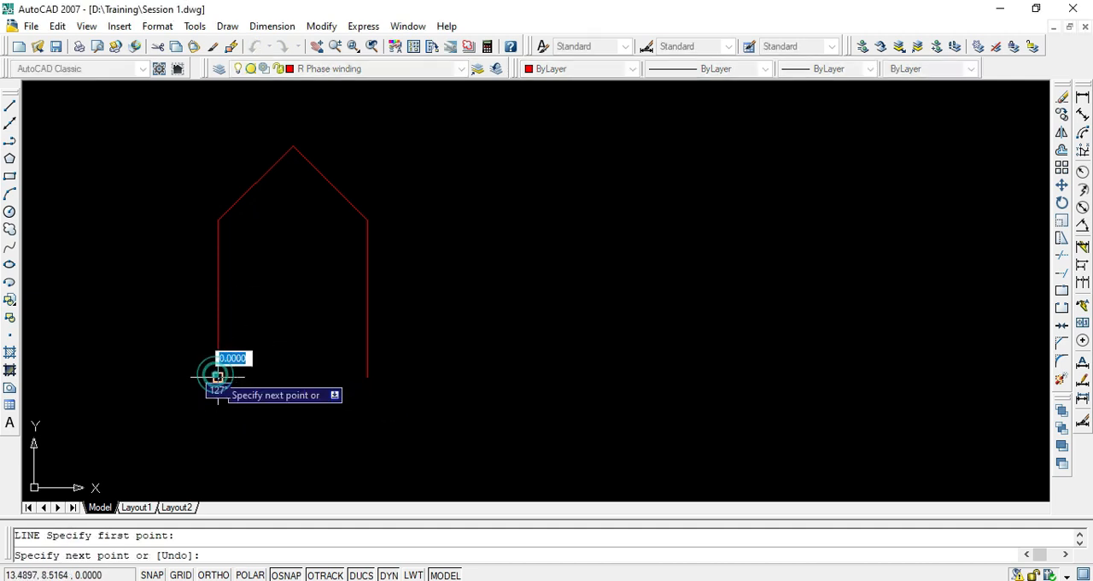
pyautogui.click(318, 445)
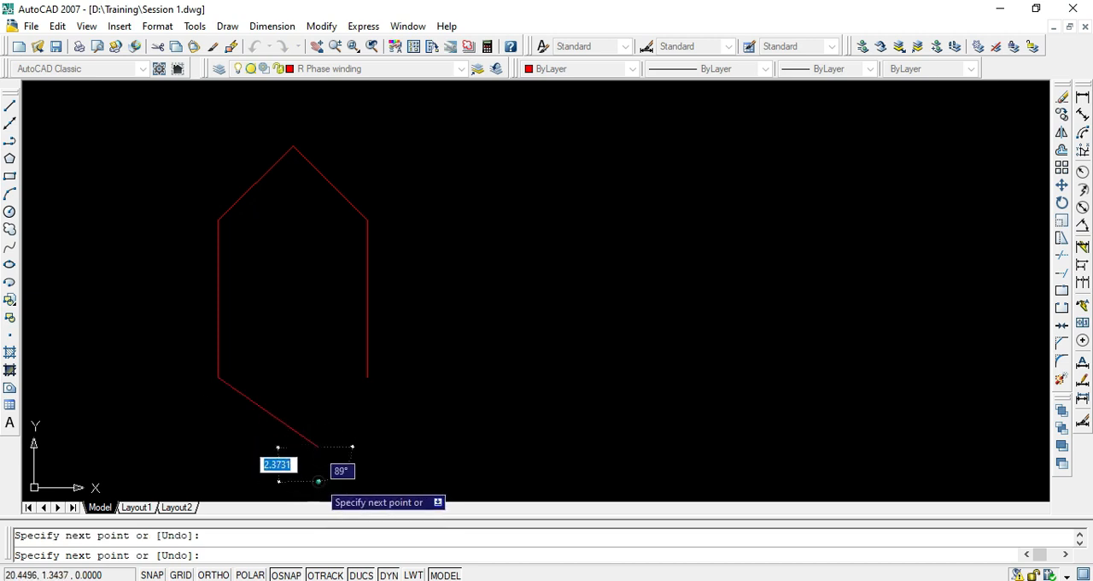
pyautogui.click(318, 480)
pyautogui.press('Return')
pyautogui.press('Return')
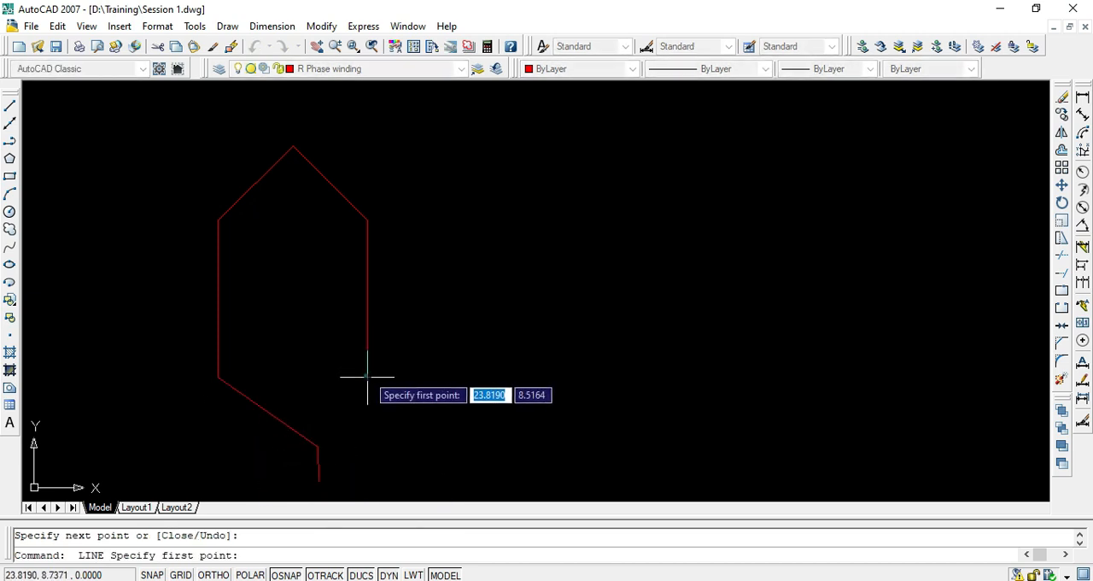
# - From the right side's lower endpoint, draw a diagonal crossing the first one and, with Ortho on, a vertical lead about 2 units long
pyautogui.click(368, 376)
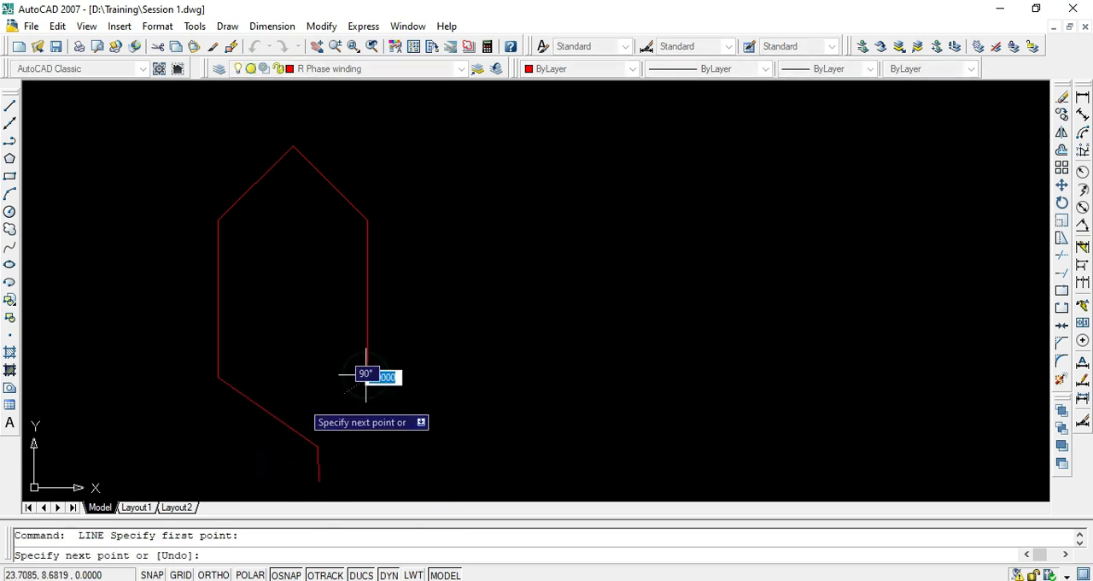
pyautogui.click(253, 451)
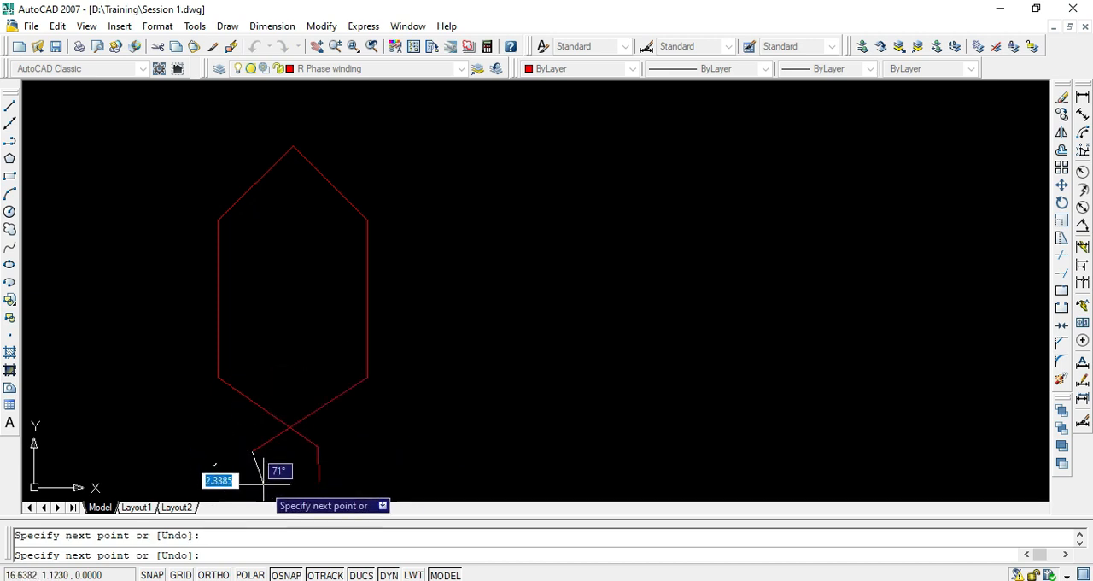
pyautogui.press('F8')
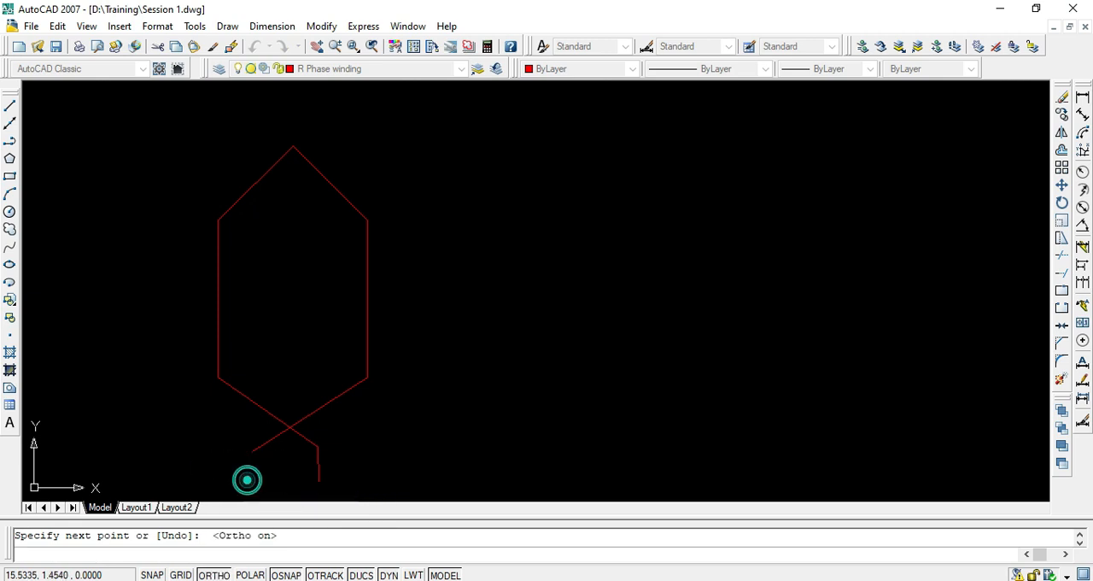
pyautogui.click(248, 480)
pyautogui.press('Escape')
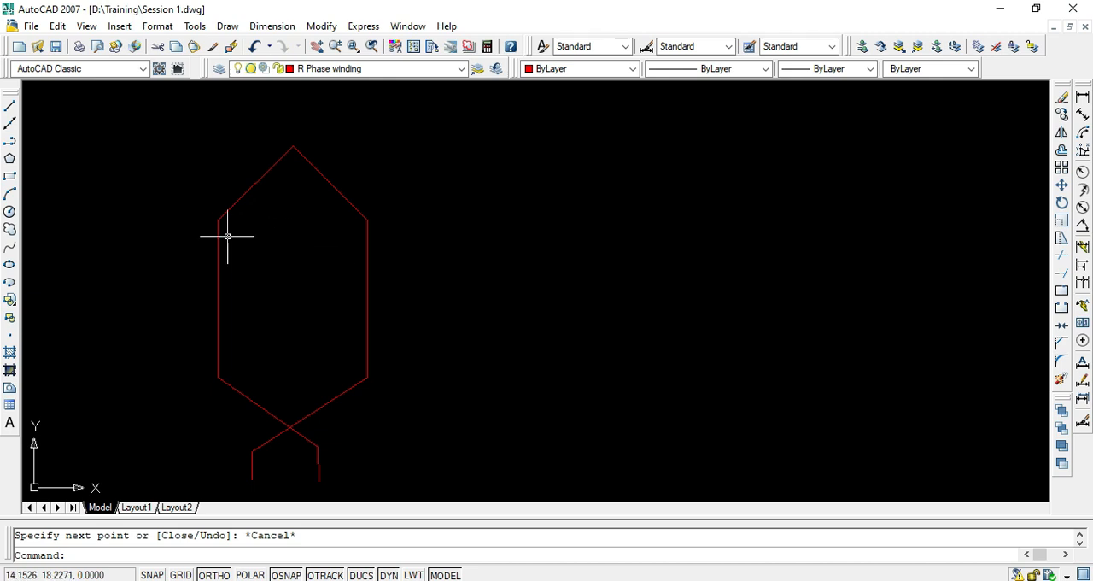
pyautogui.press('Escape')
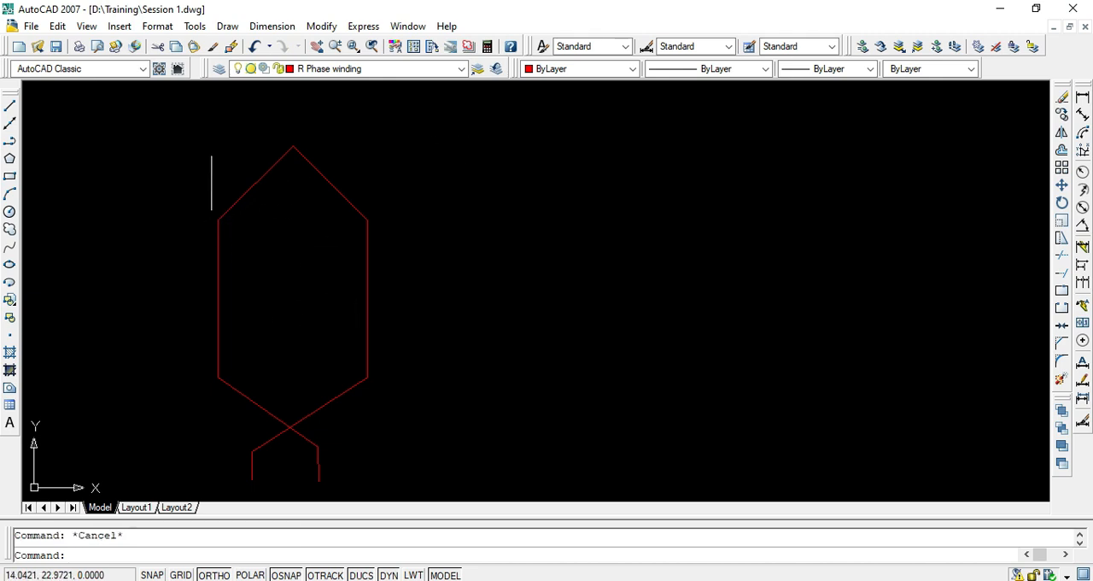
# - On the Y Phase Winding layer, draw a second coil's left side about 11.8 units long and its peaked top, right of the red coil
pyautogui.click(348, 70)
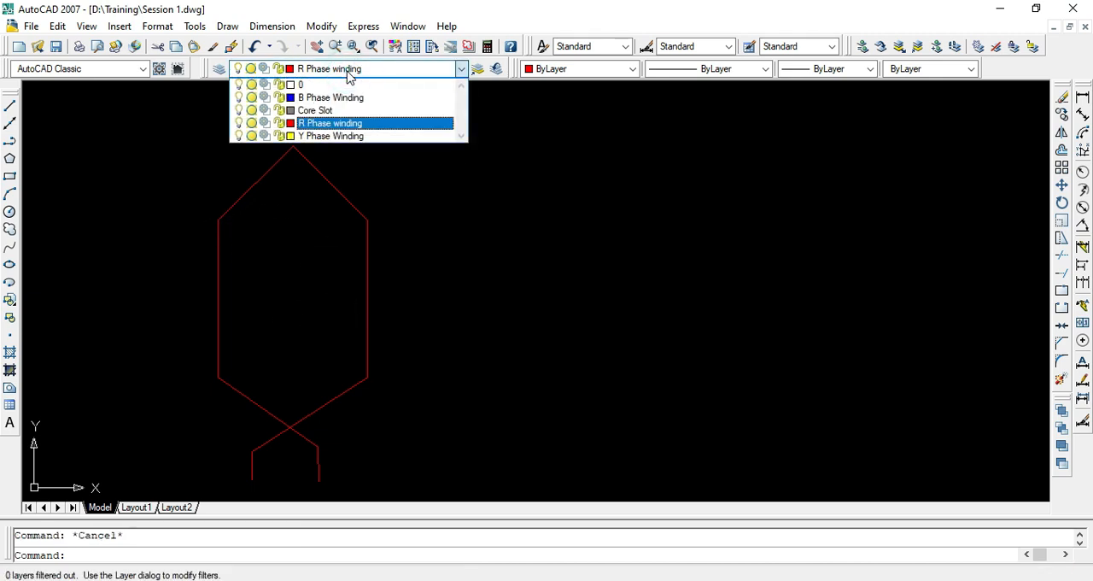
pyautogui.click(320, 138)
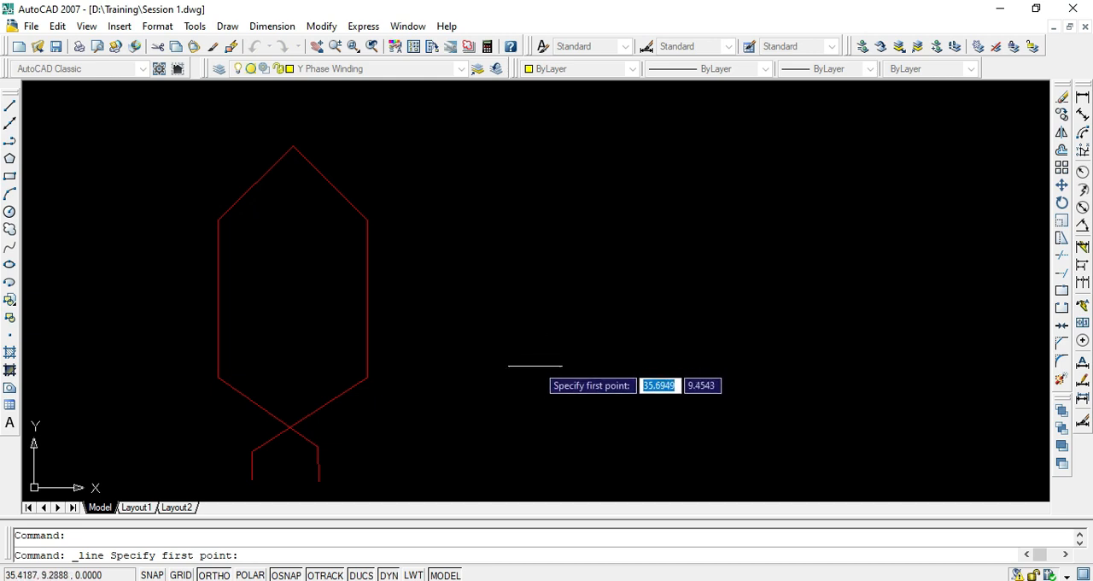
pyautogui.click(526, 374)
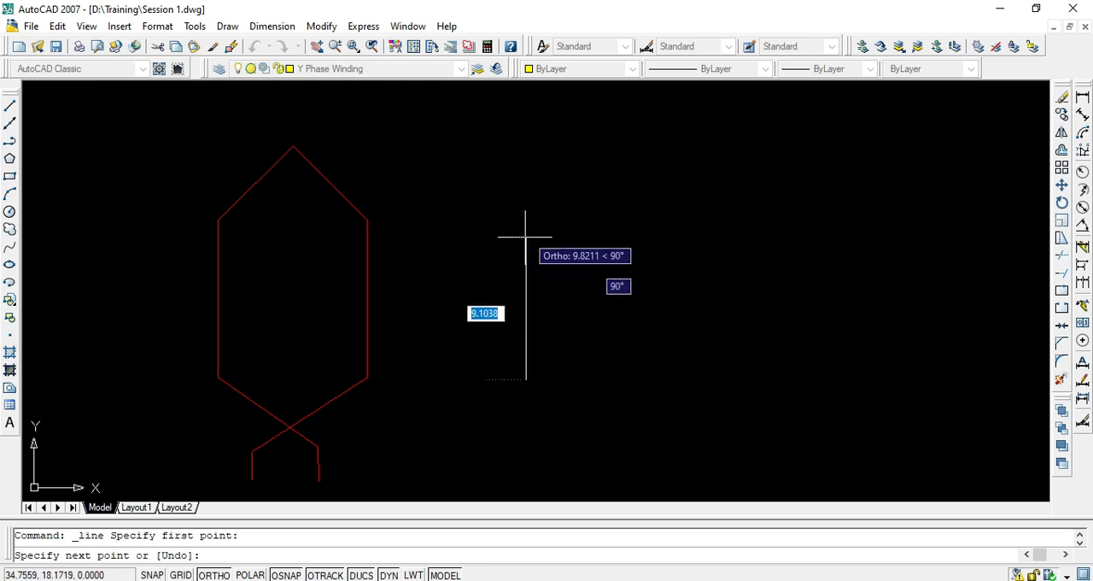
pyautogui.click(525, 209)
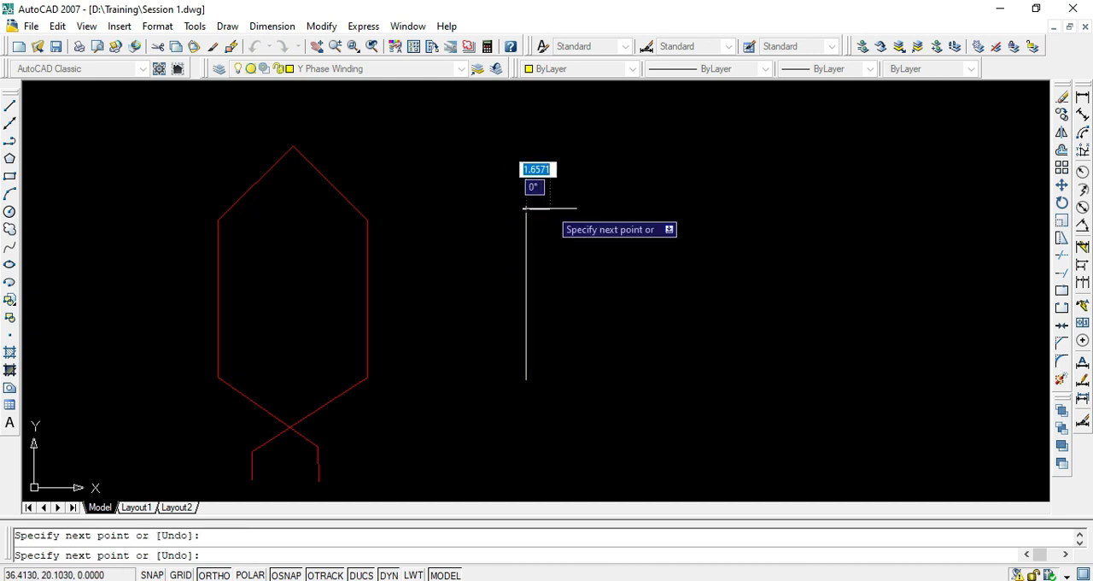
pyautogui.press('F8')
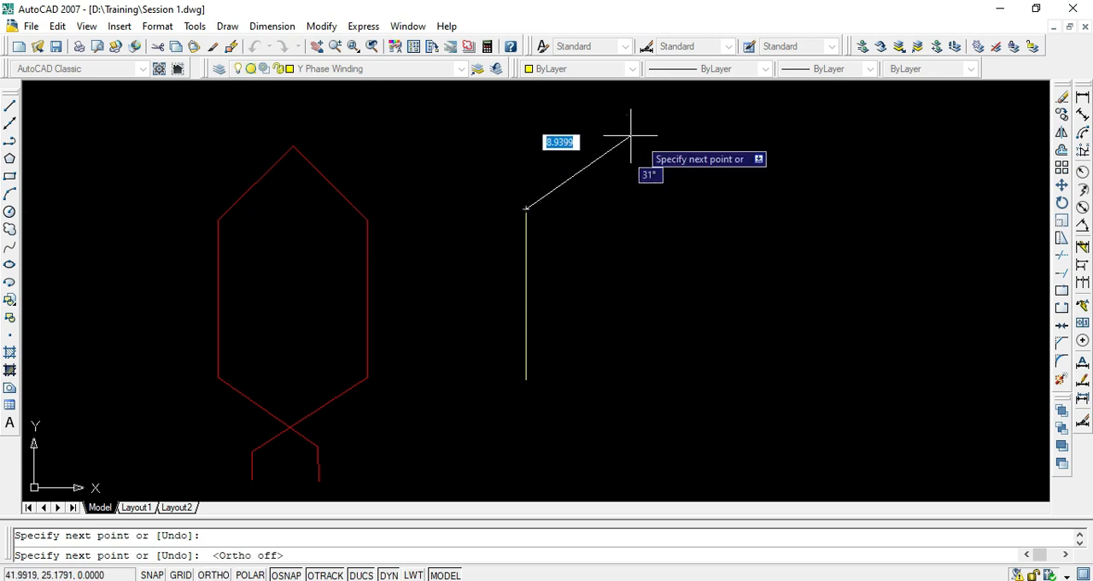
pyautogui.click(605, 139)
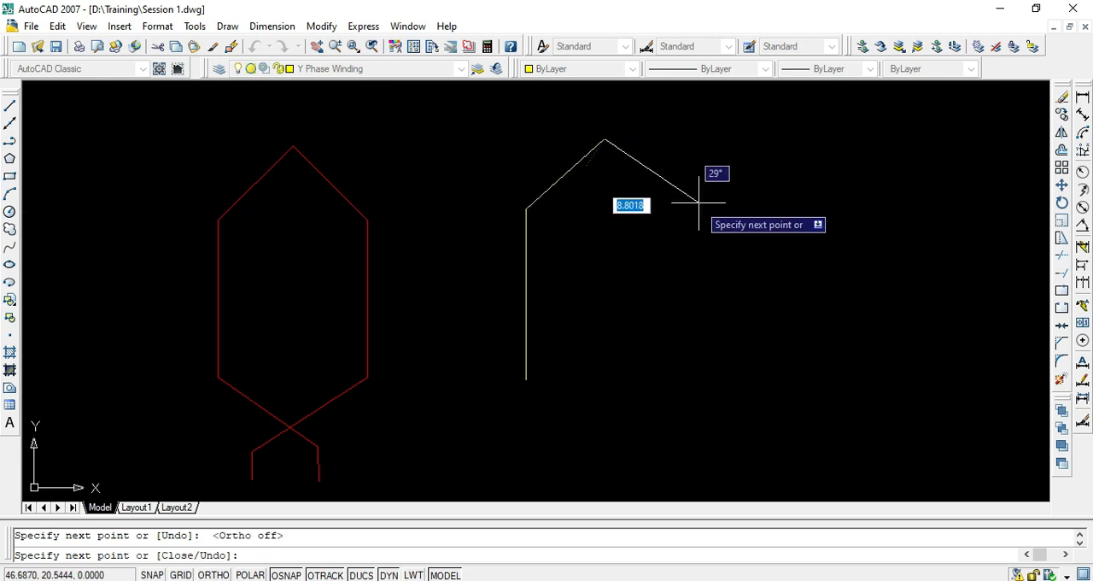
pyautogui.click(700, 206)
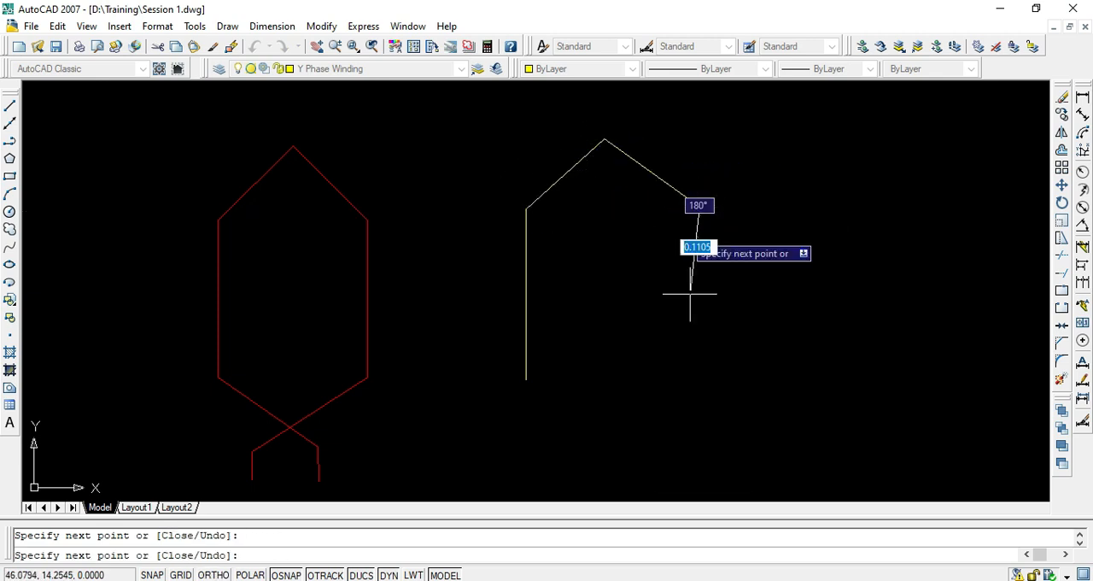
# - Continue the yellow coil with a vertical right side about 12 units long, a diagonal down to the left and a 3.5-unit vertical lead
pyautogui.press('F8')
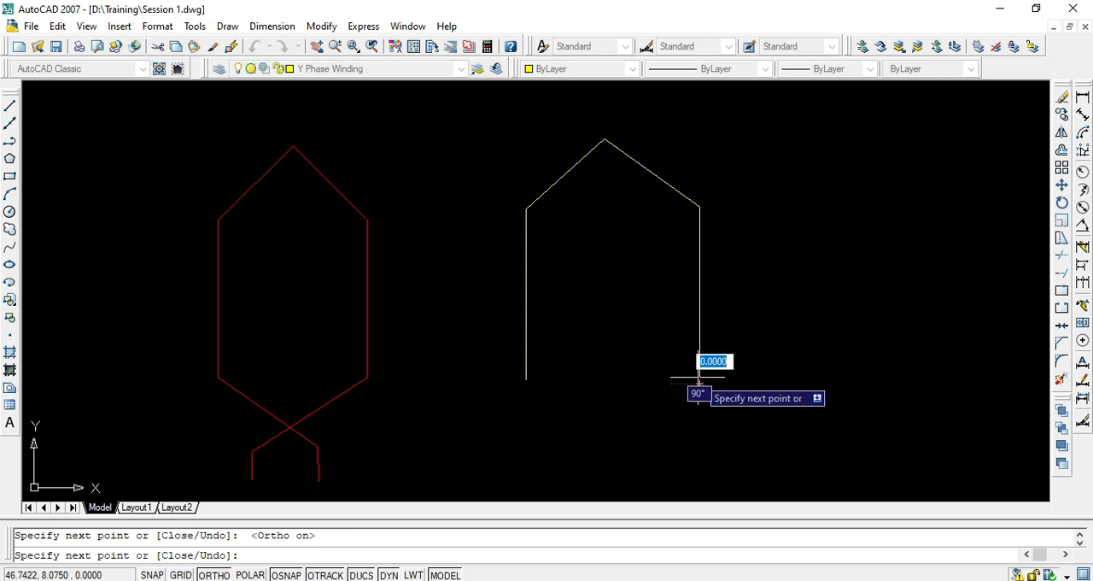
pyautogui.press('F8')
pyautogui.click(581, 457)
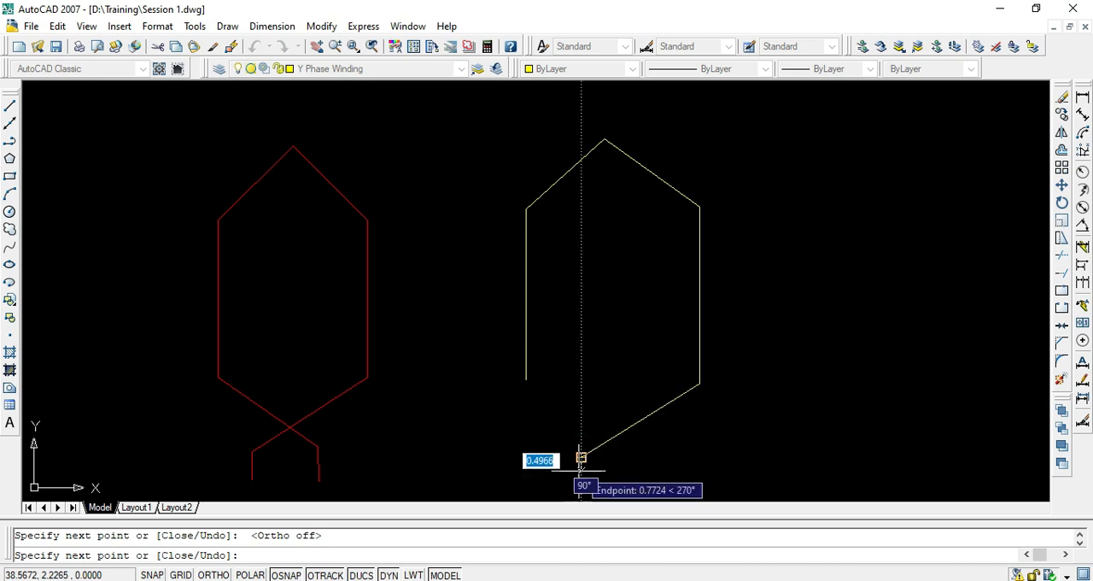
pyautogui.scroll(-2, 584, 478)
pyautogui.moveTo(584, 439)
pyautogui.mouseDown(button='middle')
pyautogui.moveTo(567, 424)
pyautogui.moveTo(555, 369)
pyautogui.mouseUp(button='middle')
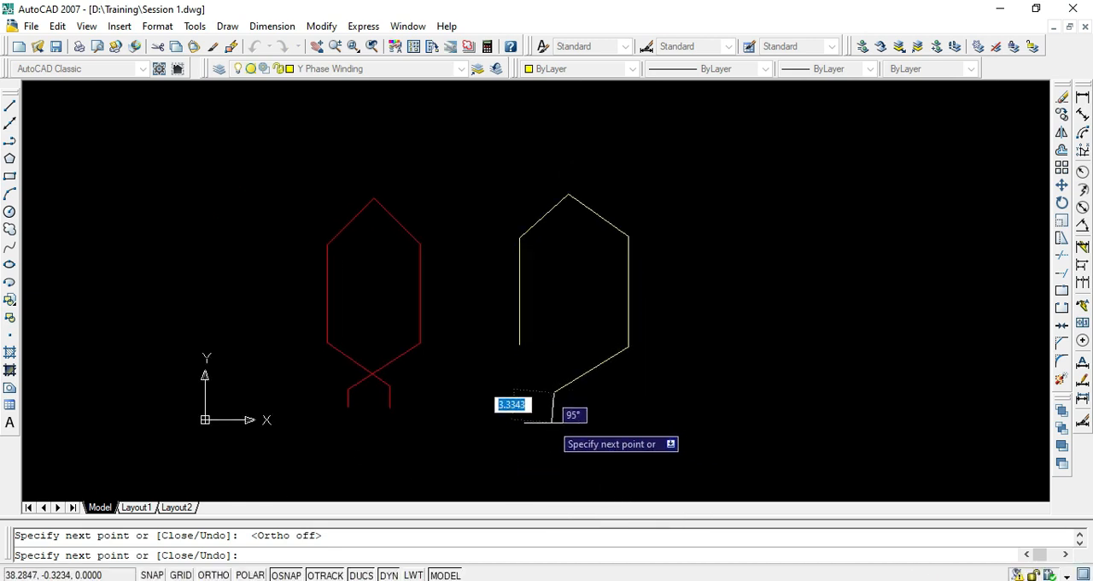
pyautogui.press('F8')
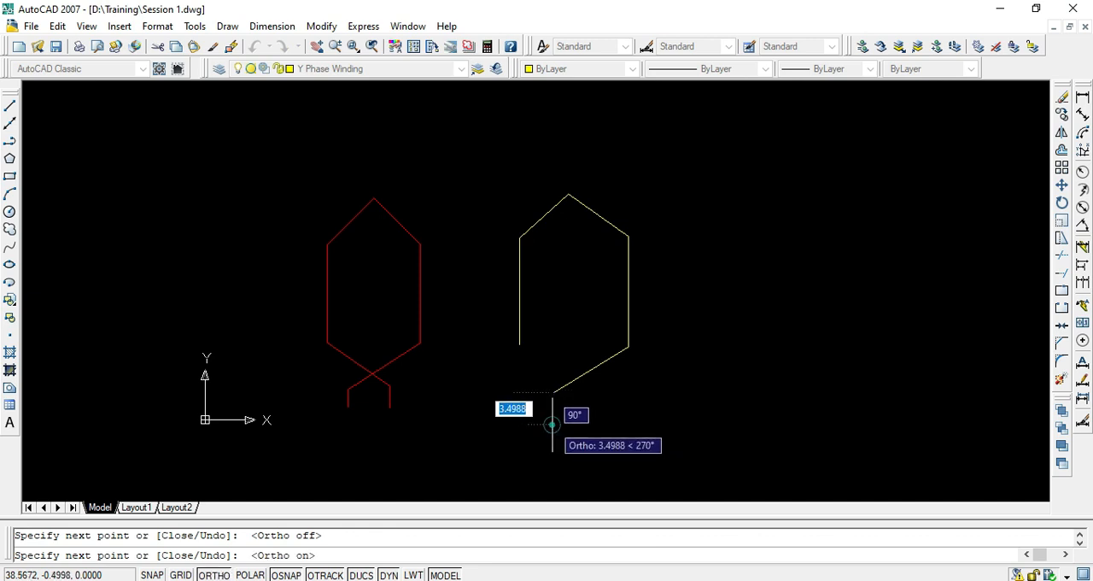
pyautogui.click(553, 424)
pyautogui.press('Return')
pyautogui.press('Return')
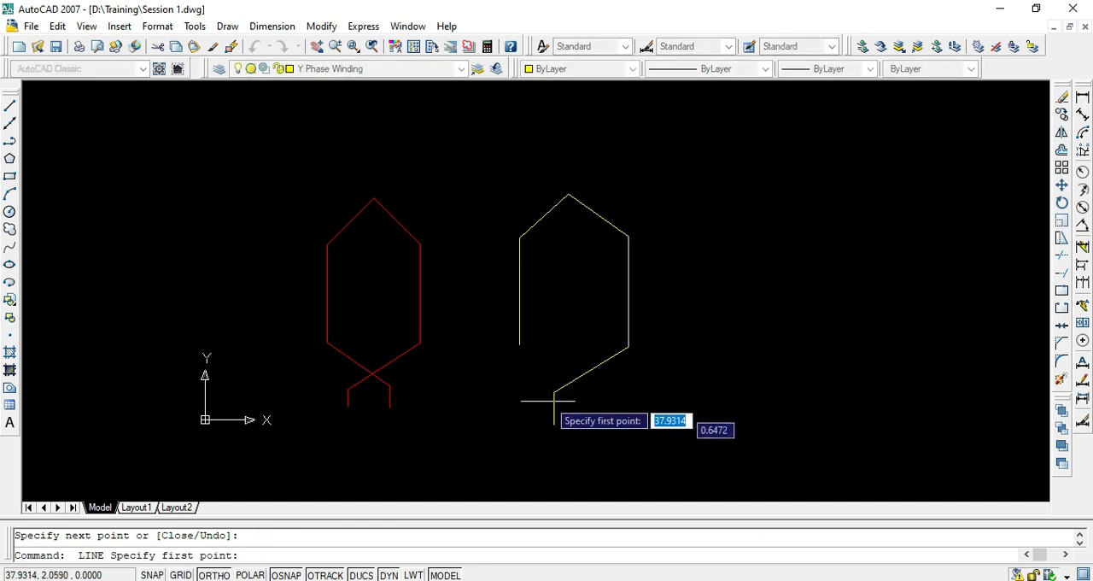
# - From the yellow coil's left lower endpoint, draw a crossing diagonal down to the right and a vertical lead about 3 units long
pyautogui.click(519, 344)
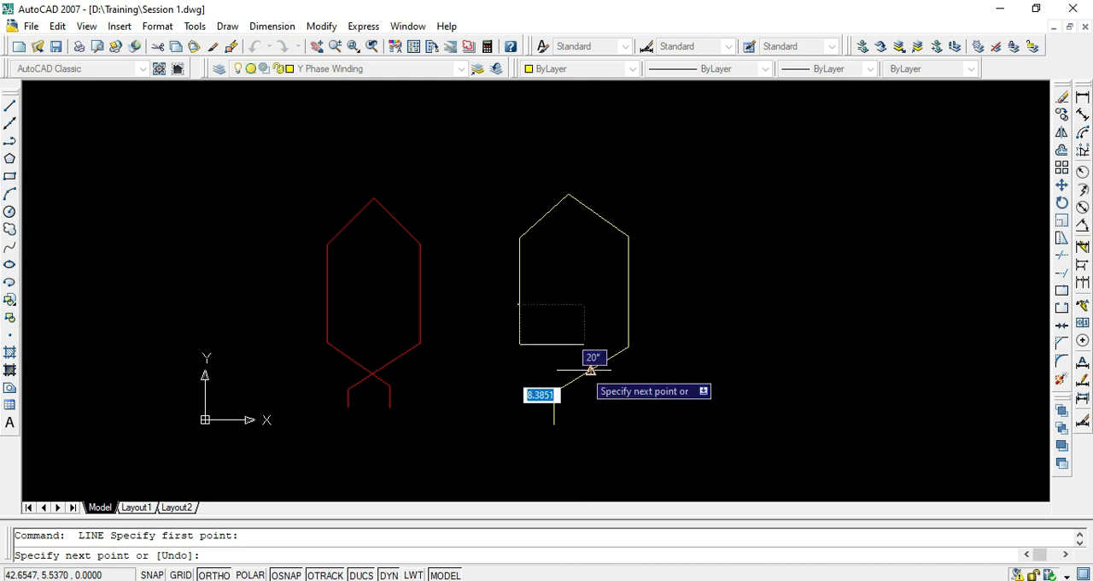
pyautogui.press('F8')
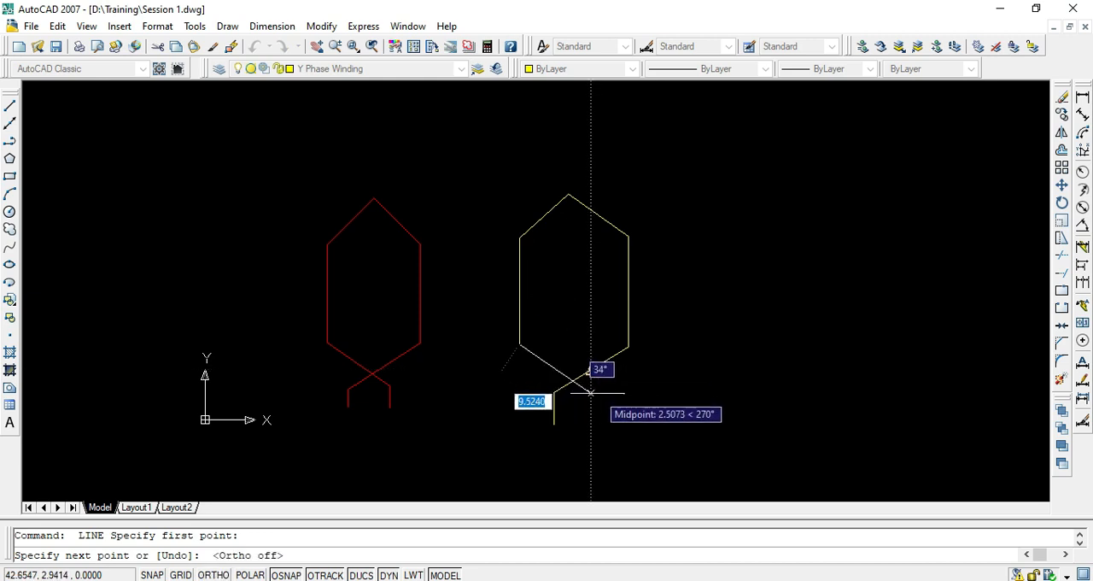
pyautogui.click(597, 395)
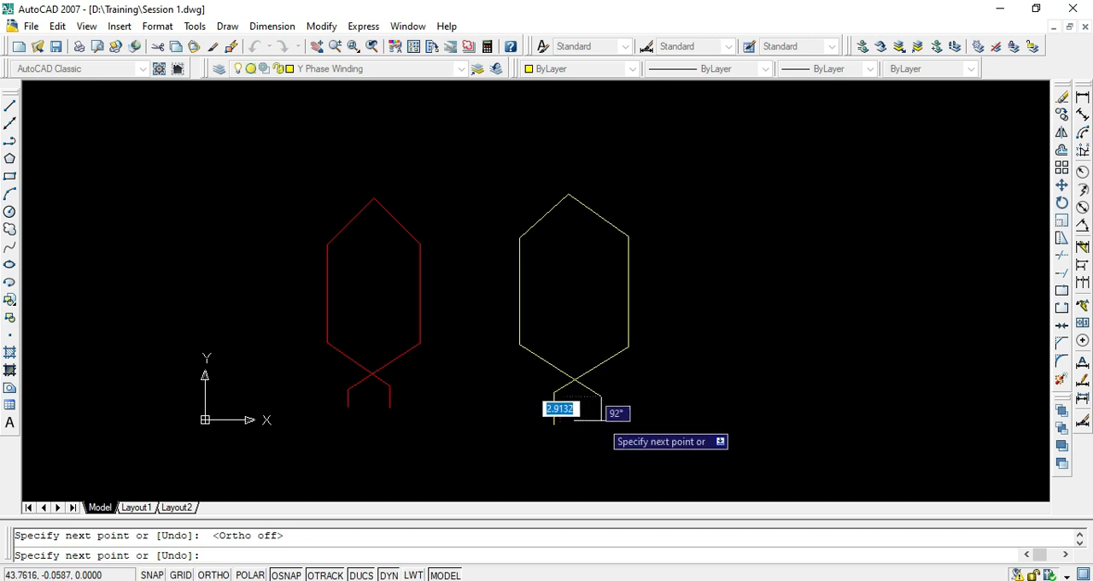
pyautogui.press('F8')
pyautogui.click(601, 424)
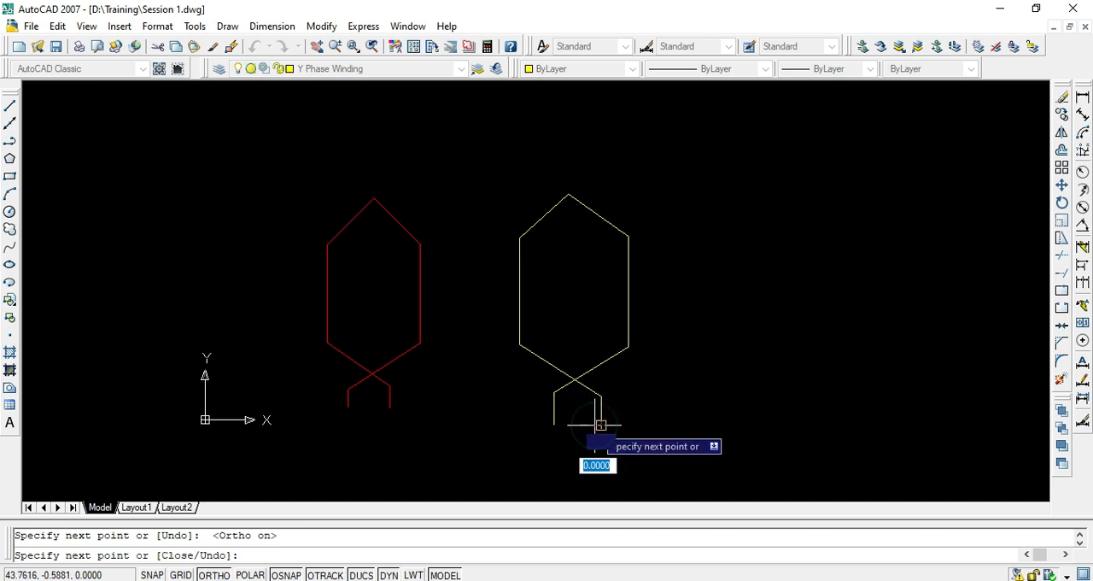
# - Copy the whole yellow coil horizontally to the right by about 23.7 units
pyautogui.press('Return')
pyautogui.press('Escape')
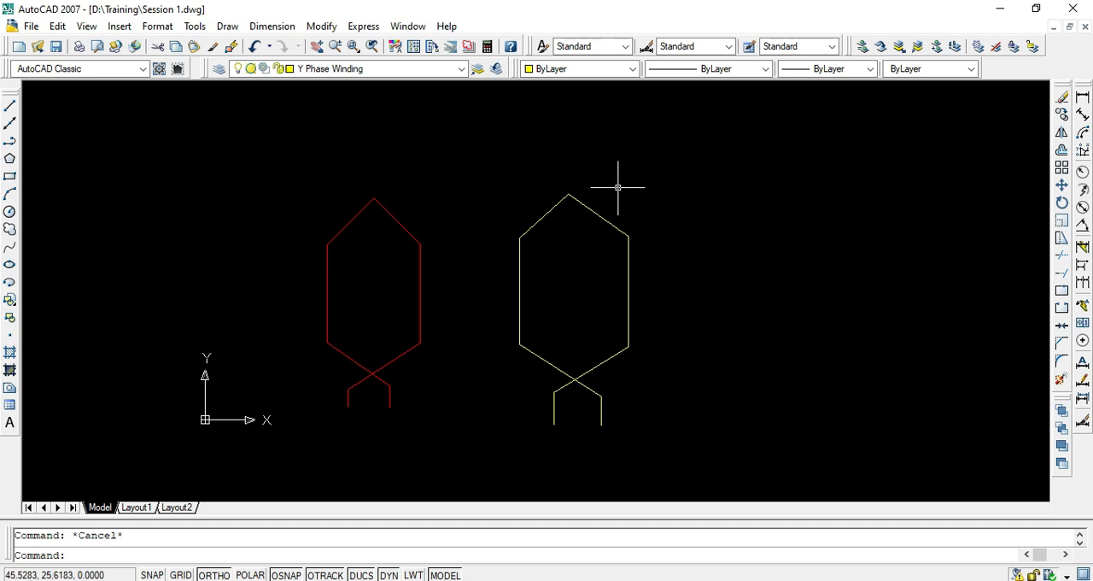
pyautogui.click(656, 178)
pyautogui.click(479, 434)
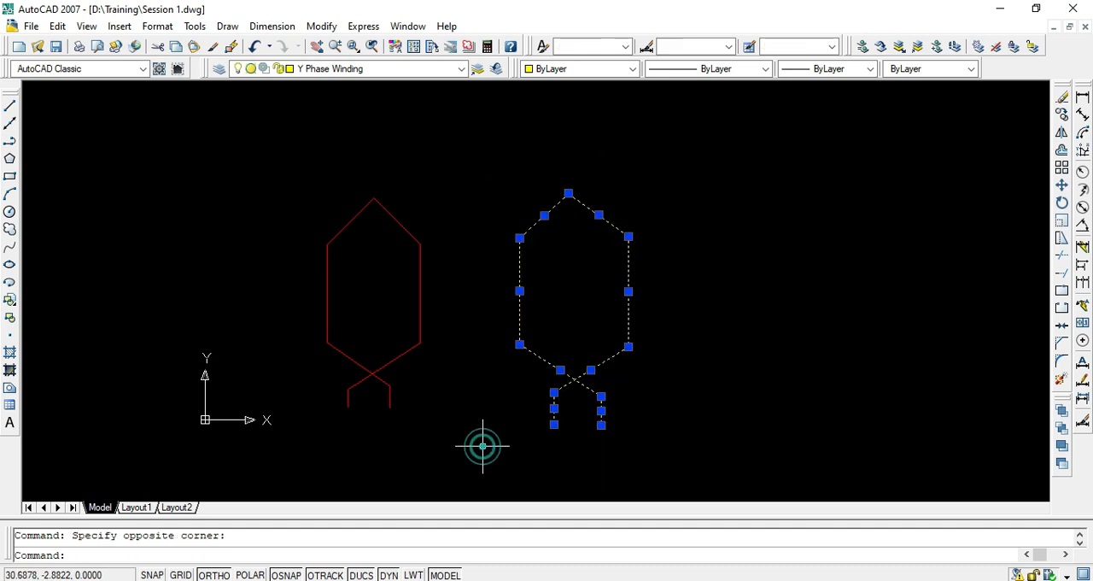
pyautogui.write('co')
pyautogui.press('Return')
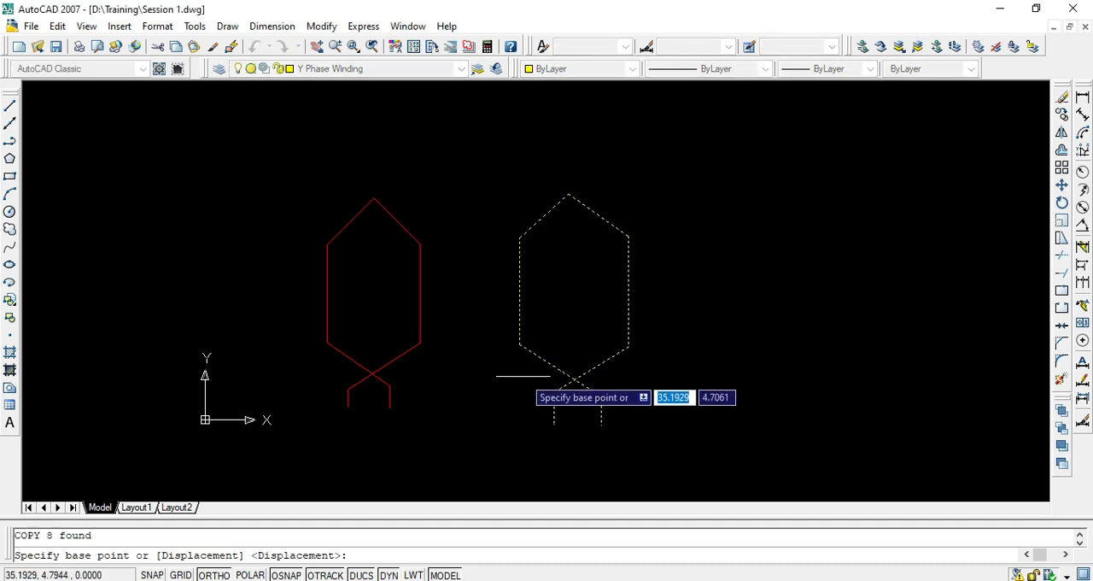
pyautogui.click(520, 352)
pyautogui.click(738, 367)
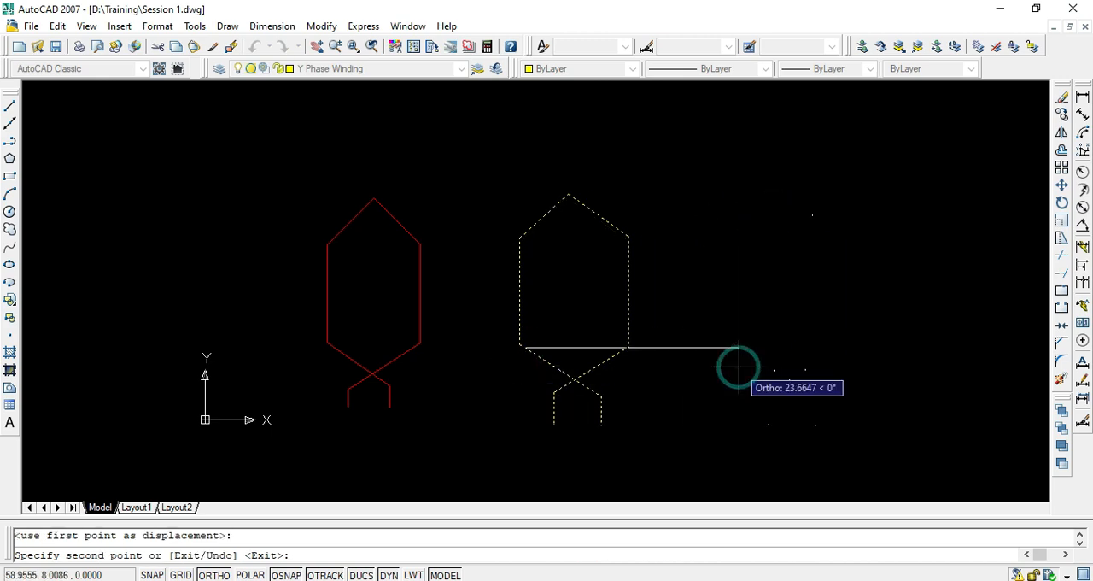
pyautogui.press('Escape')
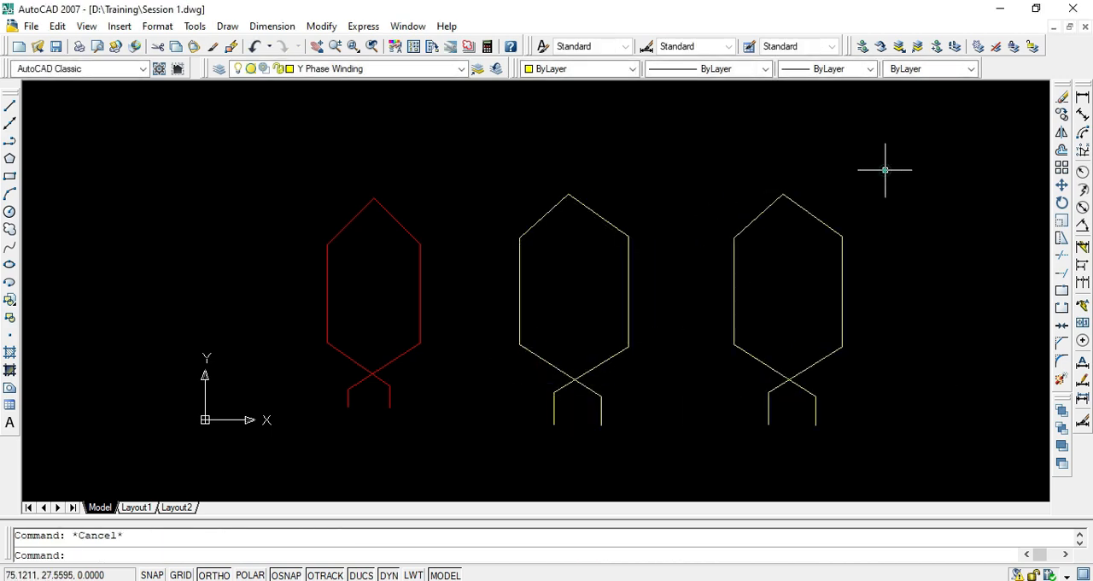
# - Move the copied coil to the B Phase Winding layer
pyautogui.click(884, 169)
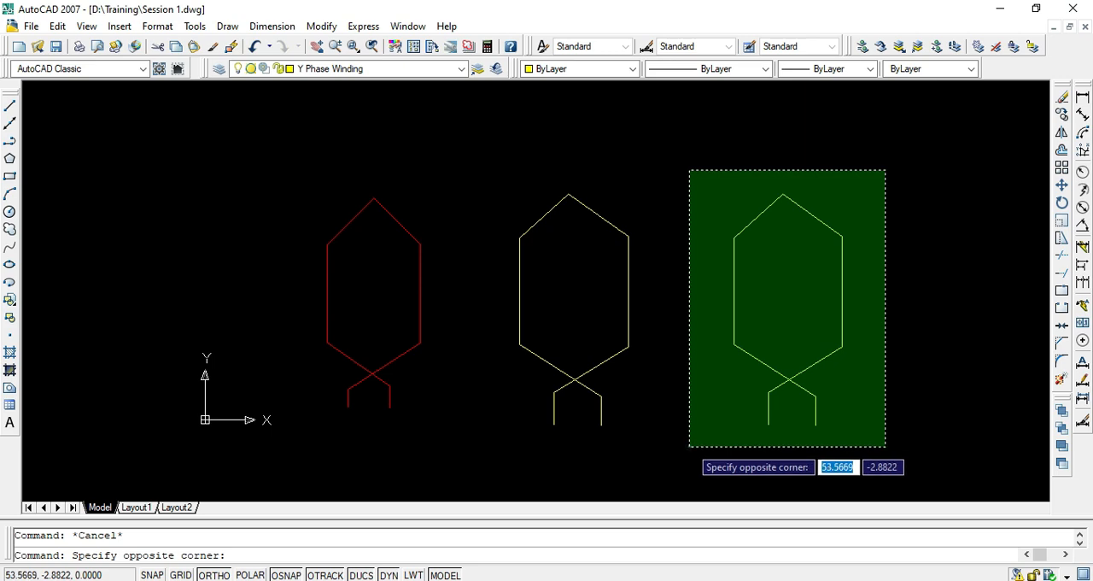
pyautogui.click(689, 445)
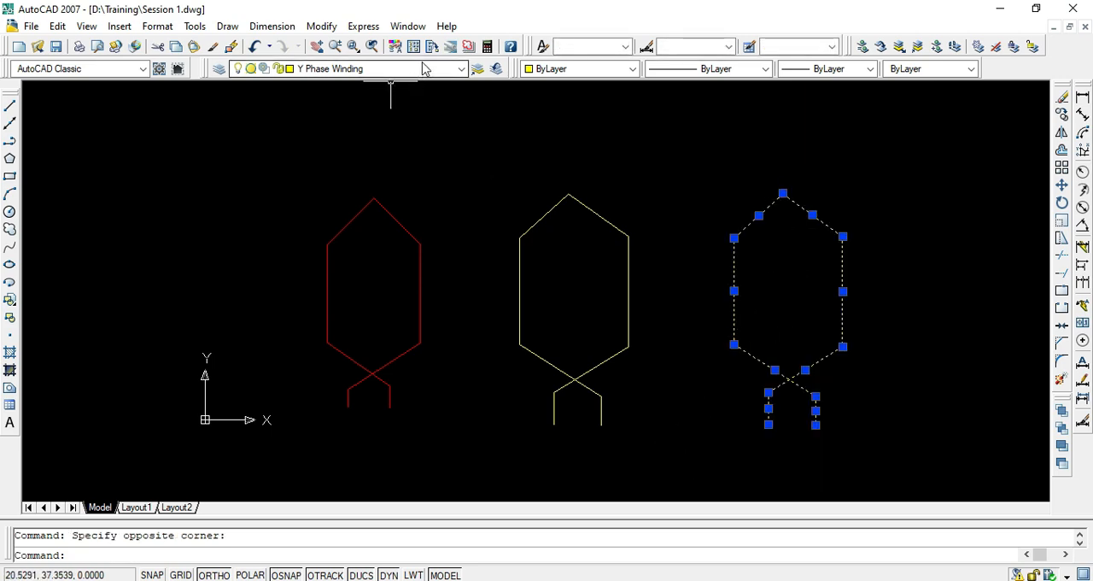
pyautogui.click(461, 68)
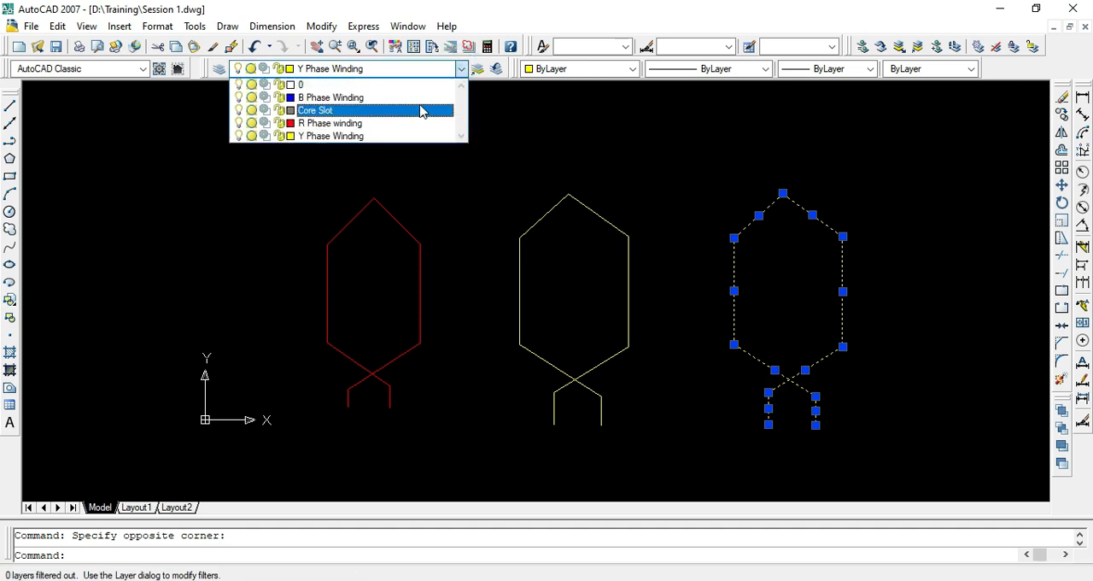
pyautogui.click(420, 98)
pyautogui.press('Escape')
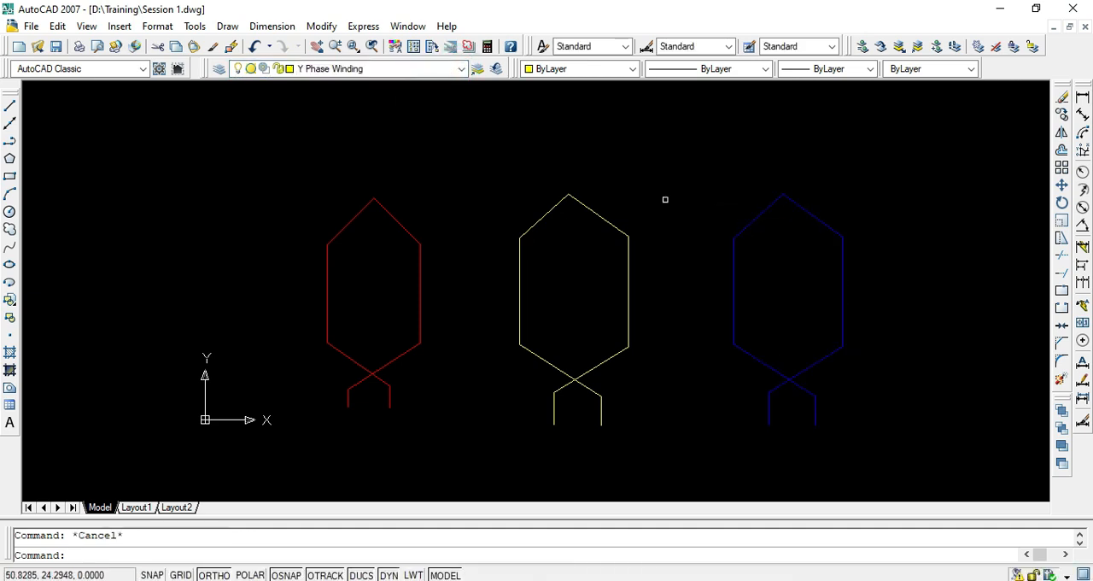
# - On the Core Slot layer, draw a vertical line about 32 units long to the right of the blue coil
pyautogui.scroll(-2, 554, 266)
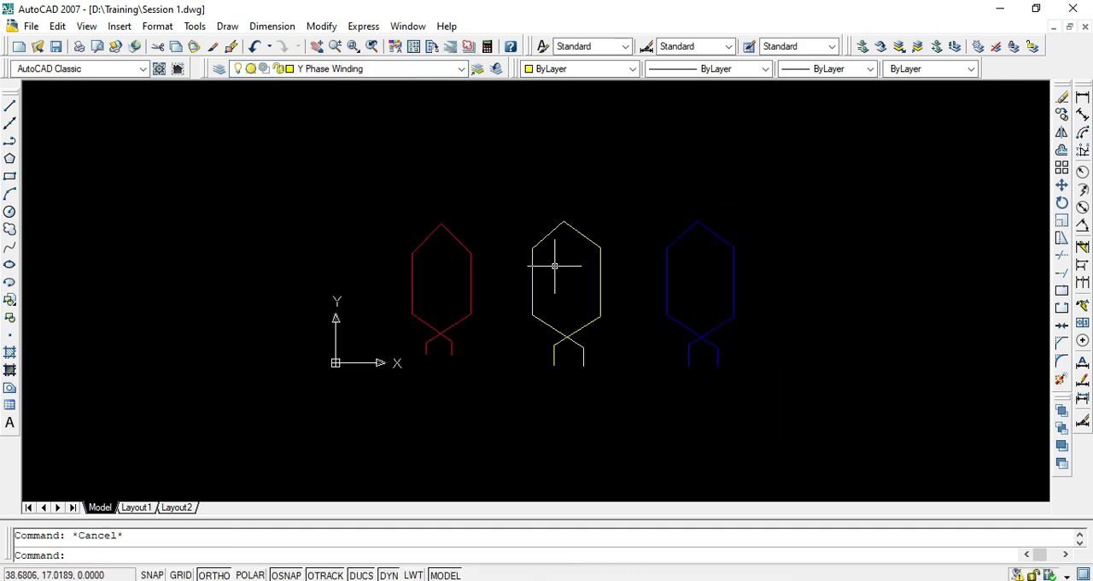
pyautogui.moveTo(556, 264); pyautogui.dragTo(498, 249, button='middle')
pyautogui.click(357, 72)
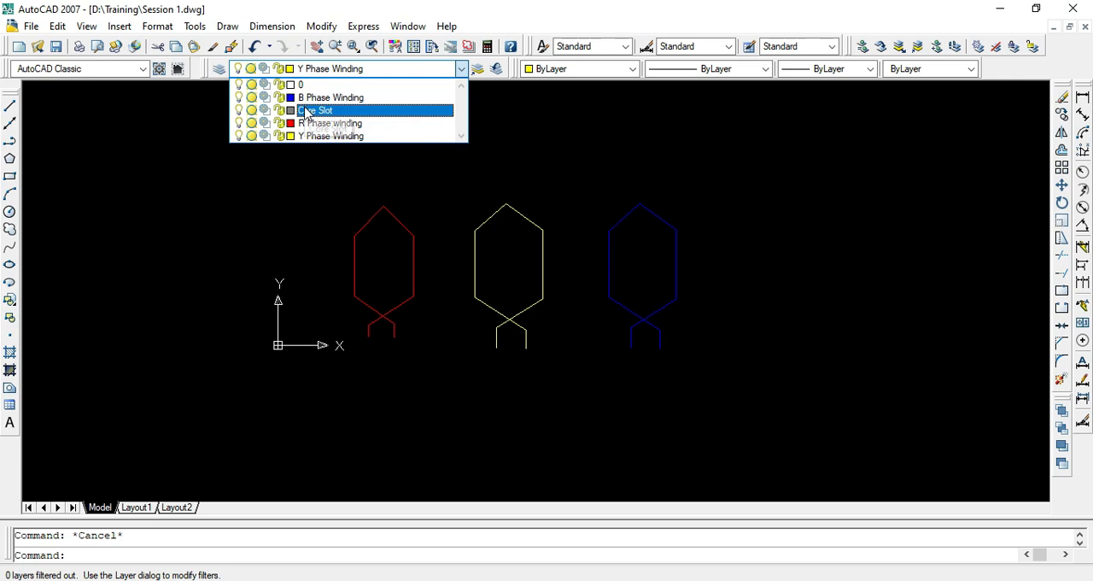
pyautogui.click(637, 256)
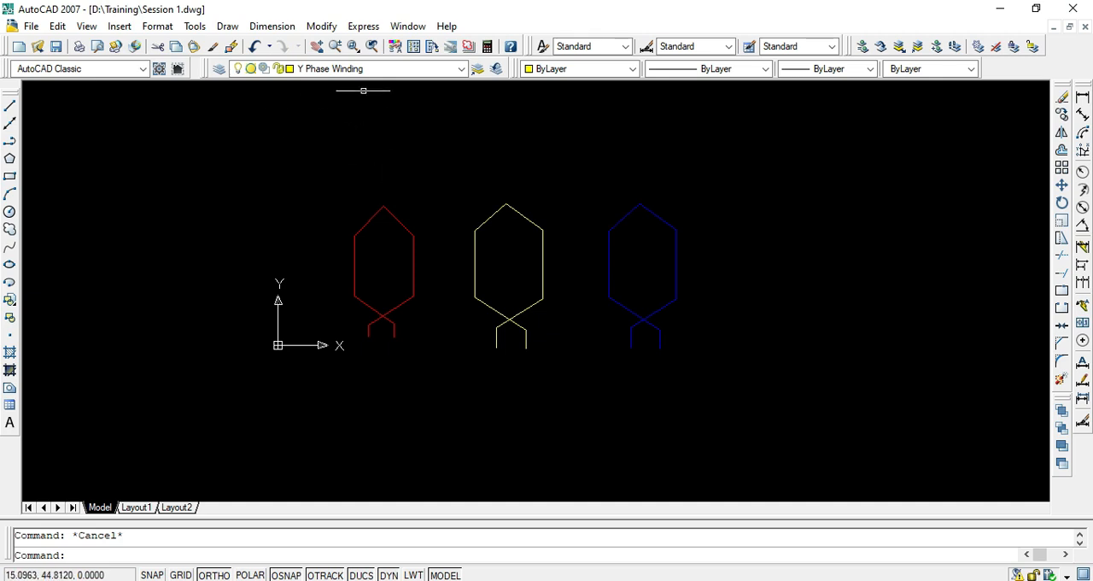
pyautogui.click(393, 70)
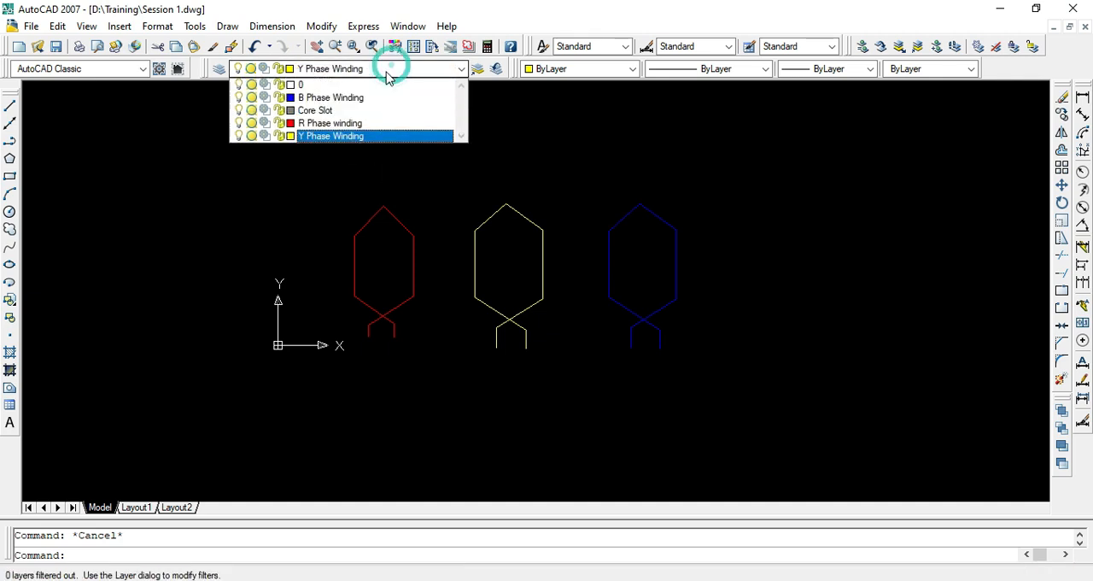
pyautogui.click(337, 112)
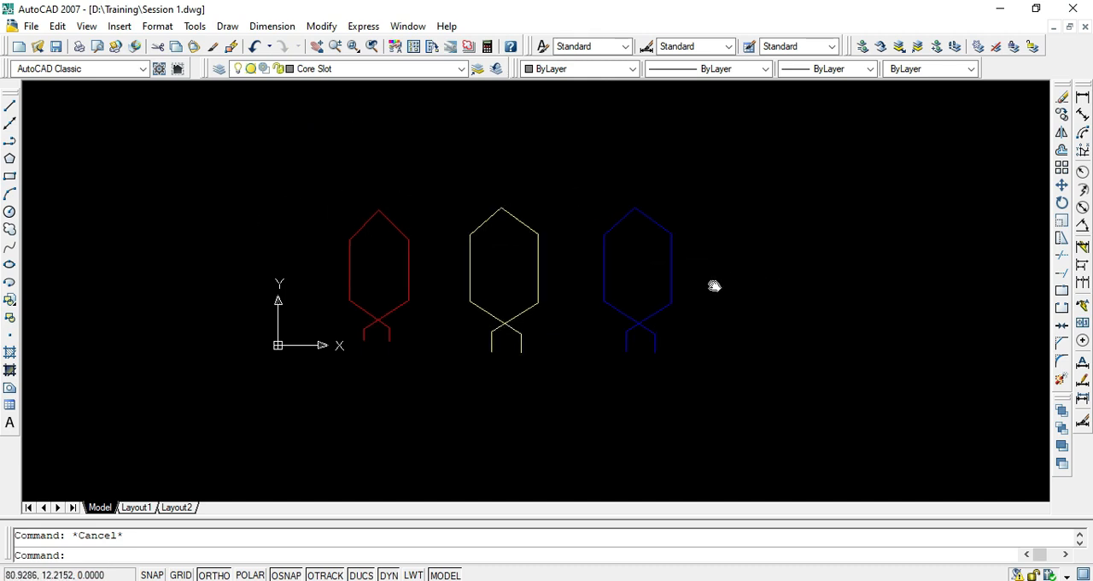
pyautogui.moveTo(714, 285); pyautogui.dragTo(473, 253, button='middle')
pyautogui.write('l')
pyautogui.press('Return')
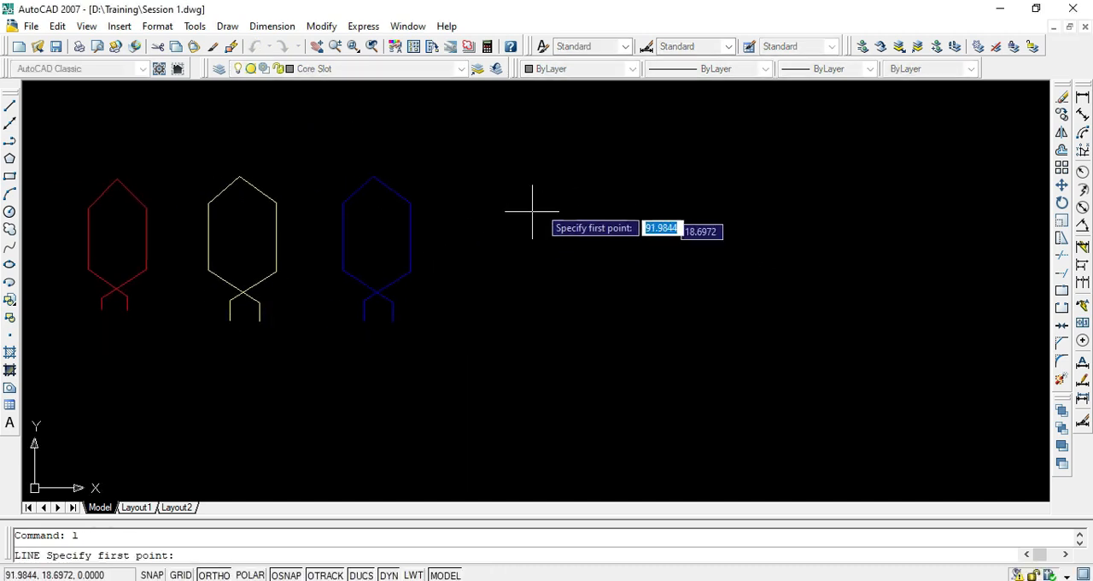
pyautogui.click(549, 191)
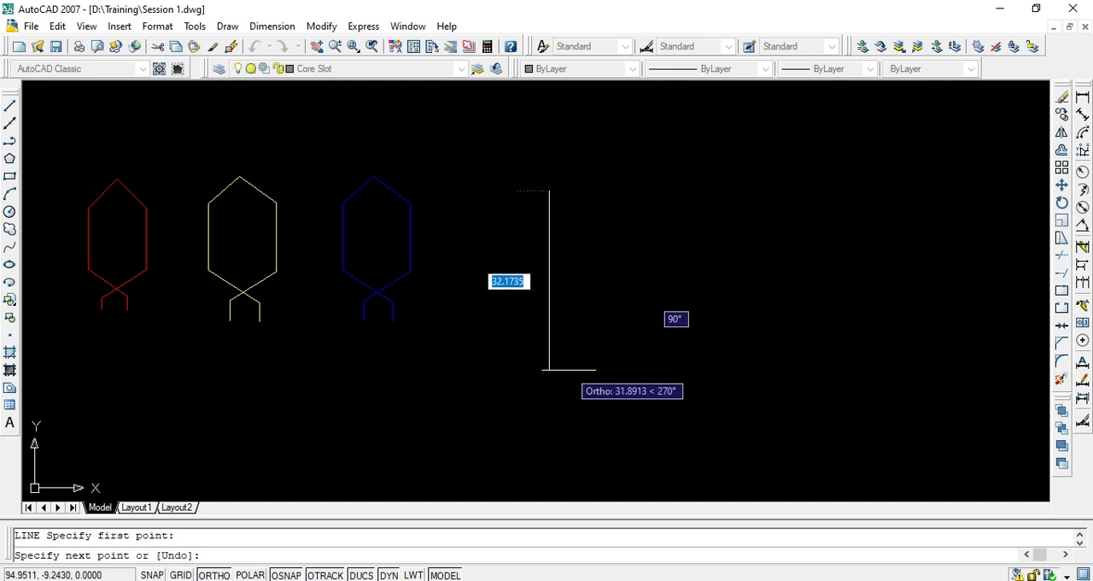
pyautogui.click(566, 370)
pyautogui.press('Return')
pyautogui.press('Escape')
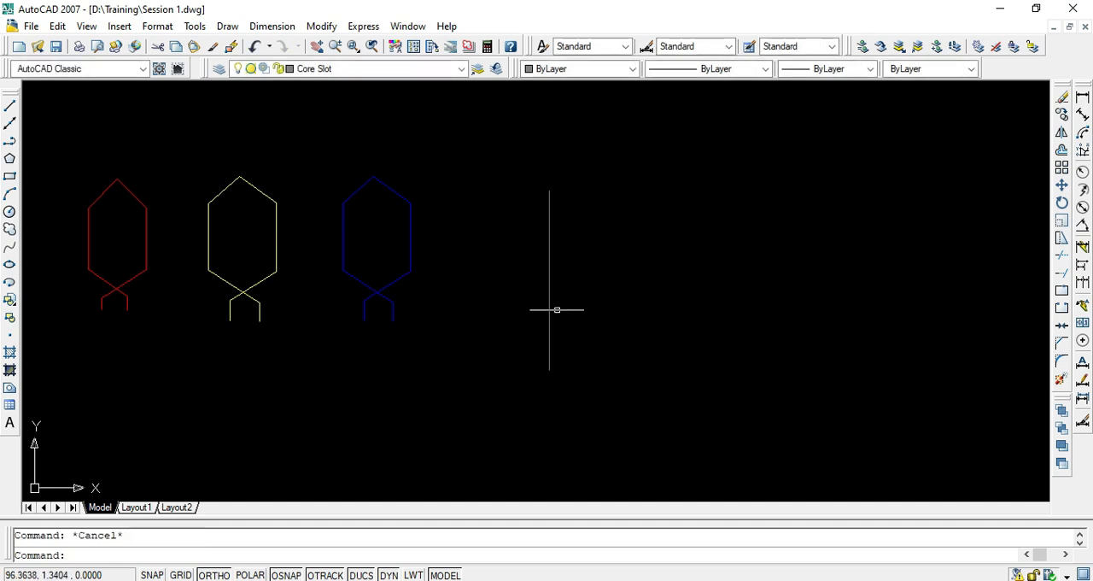
pyautogui.write('co')
pyautogui.press('Return')
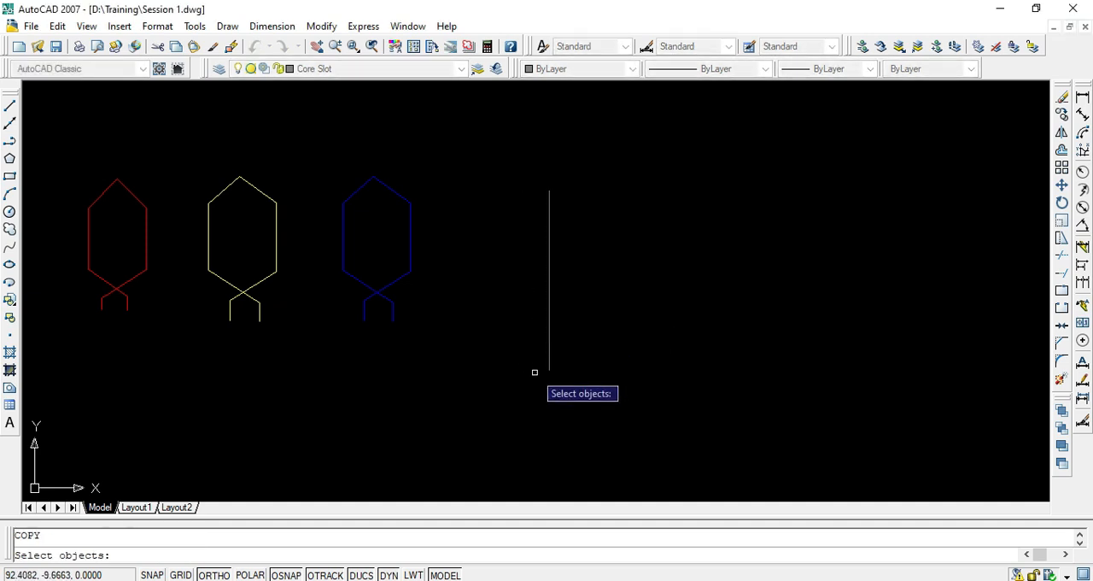
pyautogui.click(548, 366)
pyautogui.press('Escape')
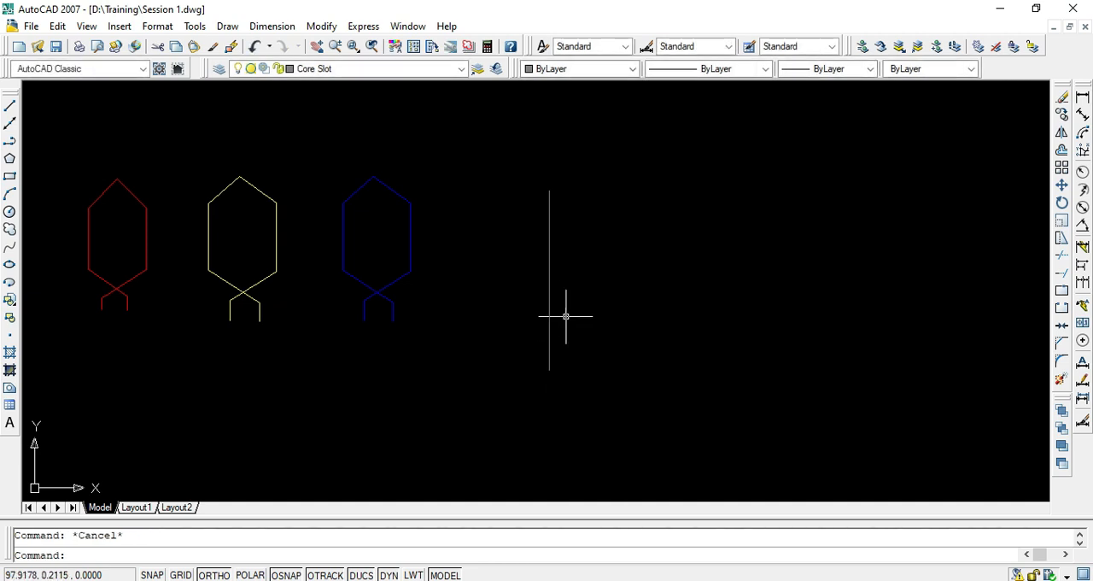
# - Offset the vertical slot line to the right three times in succession, 20 units apart, to make four parallel lines
pyautogui.write('o')
pyautogui.press('Return')
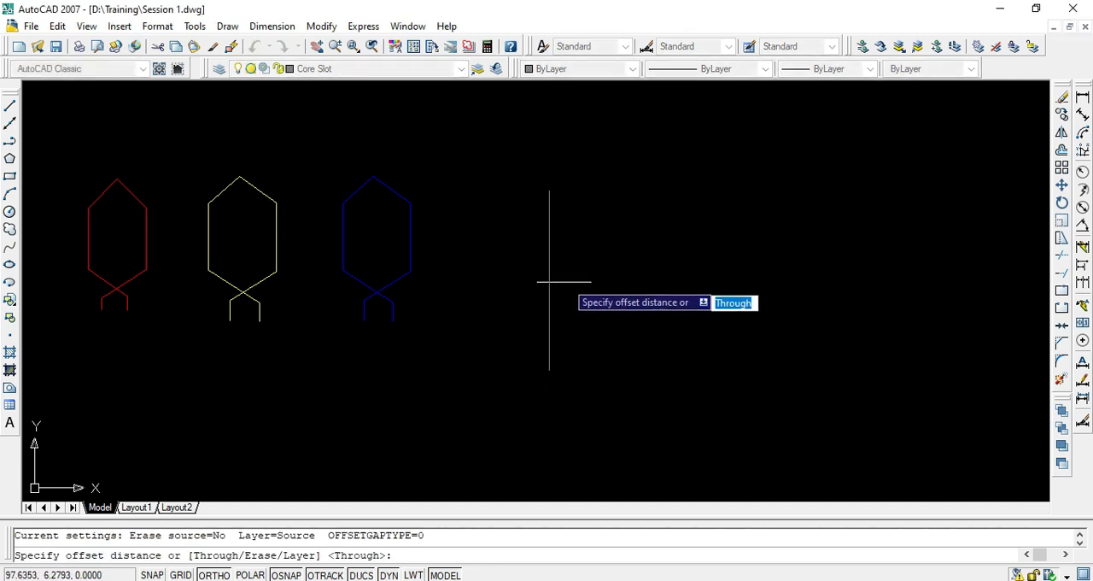
pyautogui.write('20')
pyautogui.press('Return')
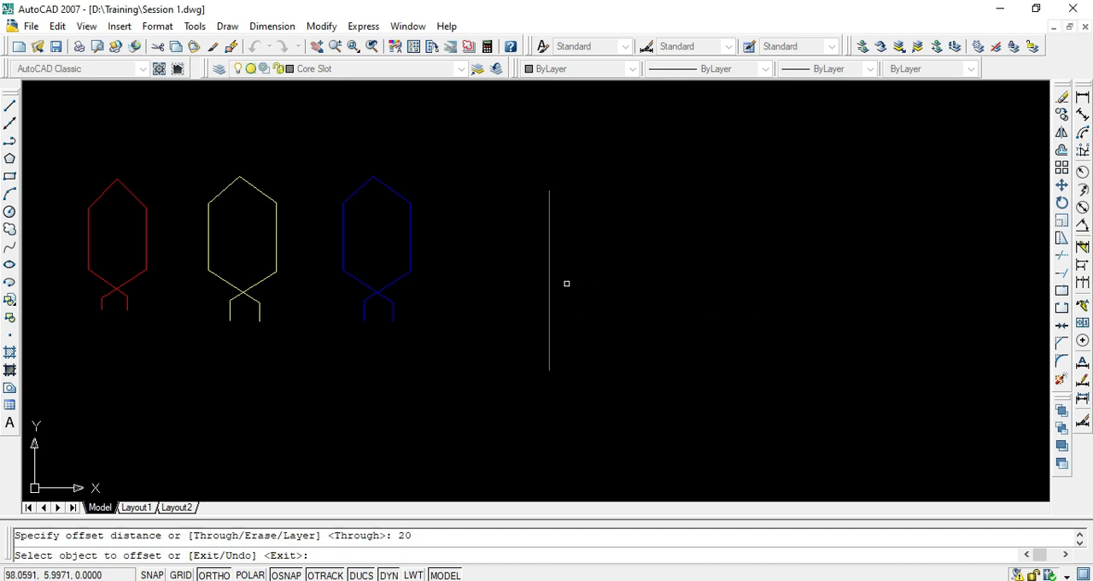
pyautogui.click(549, 291)
pyautogui.click(585, 291)
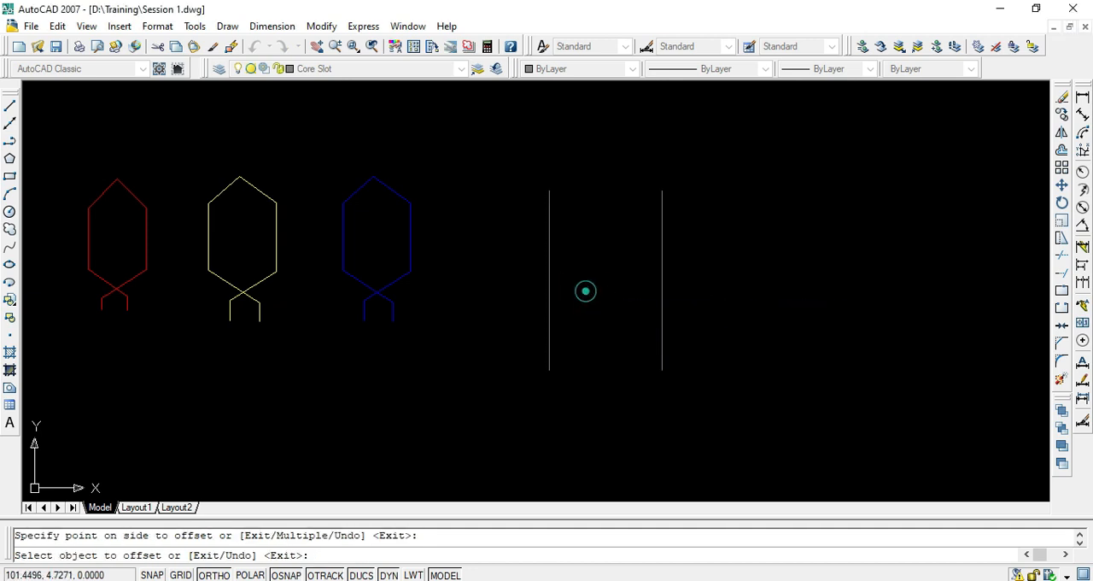
pyautogui.click(661, 284)
pyautogui.click(699, 287)
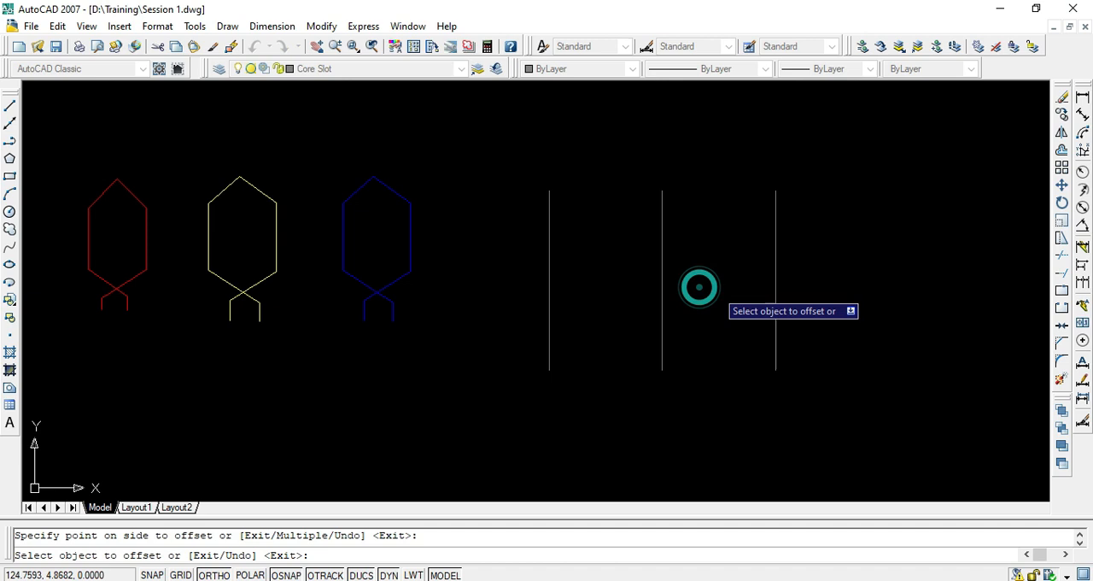
pyautogui.click(777, 281)
pyautogui.click(826, 286)
pyautogui.press('Escape')
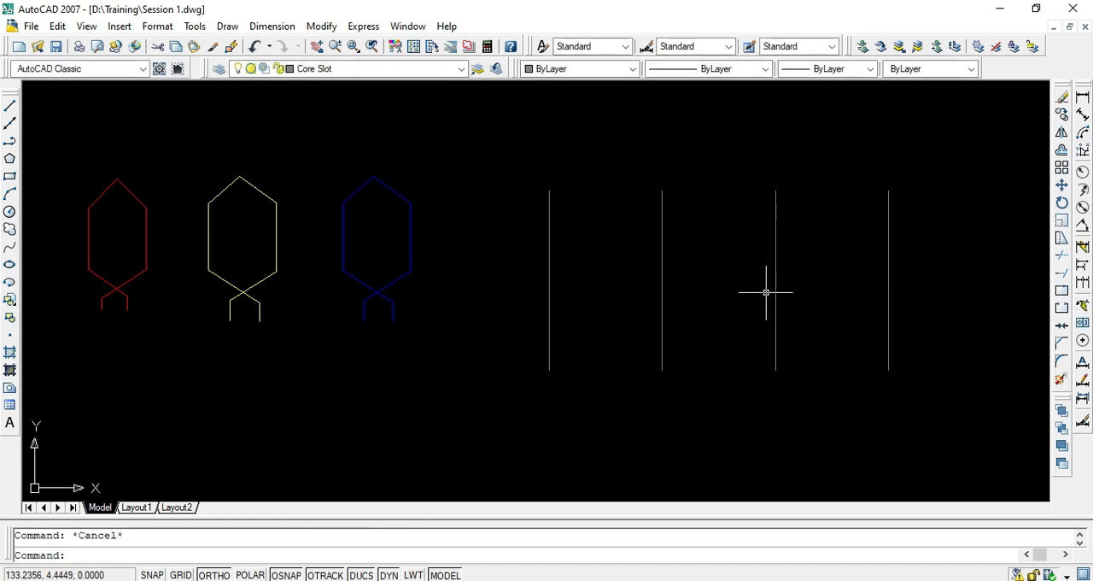
# - Check the layer assignment of a line in each of the red, yellow and blue coils and of the first slot line
pyautogui.scroll(-2, 765, 290)
pyautogui.moveTo(788, 269)
pyautogui.mouseDown(button='middle')
pyautogui.moveTo(620, 282)
pyautogui.moveTo(662, 298)
pyautogui.mouseUp(button='middle')
pyautogui.scroll(-1, 513, 280)
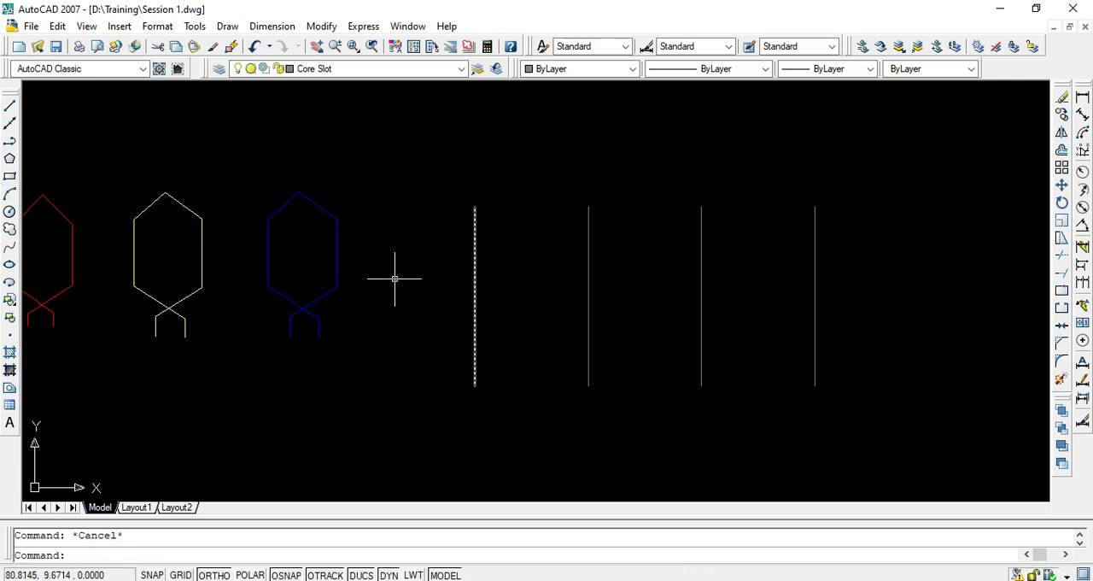
pyautogui.moveTo(395, 278); pyautogui.dragTo(471, 303, button='middle')
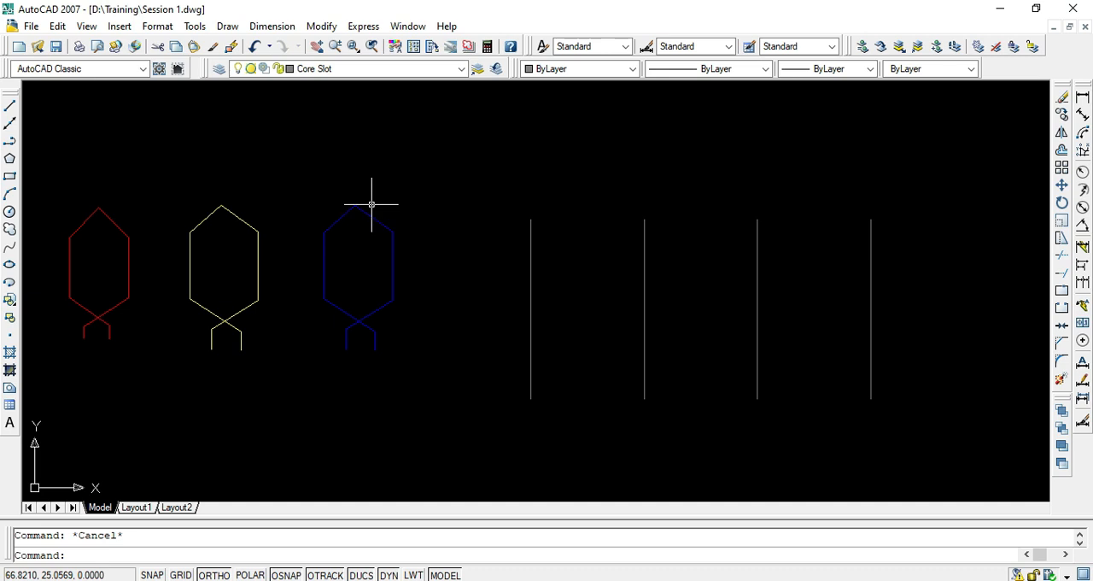
pyautogui.click(121, 226)
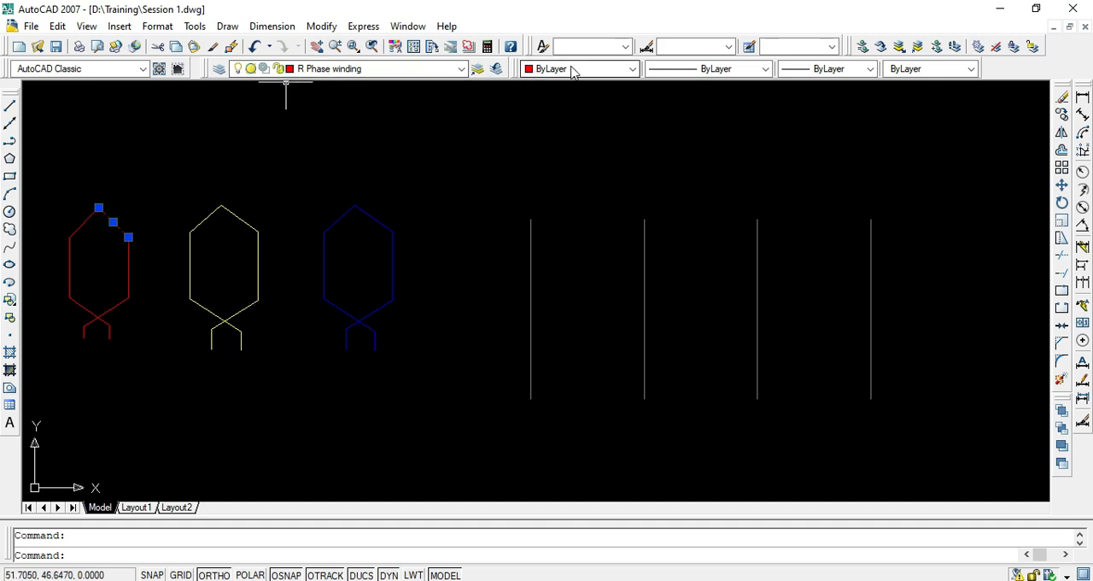
pyautogui.press('Escape')
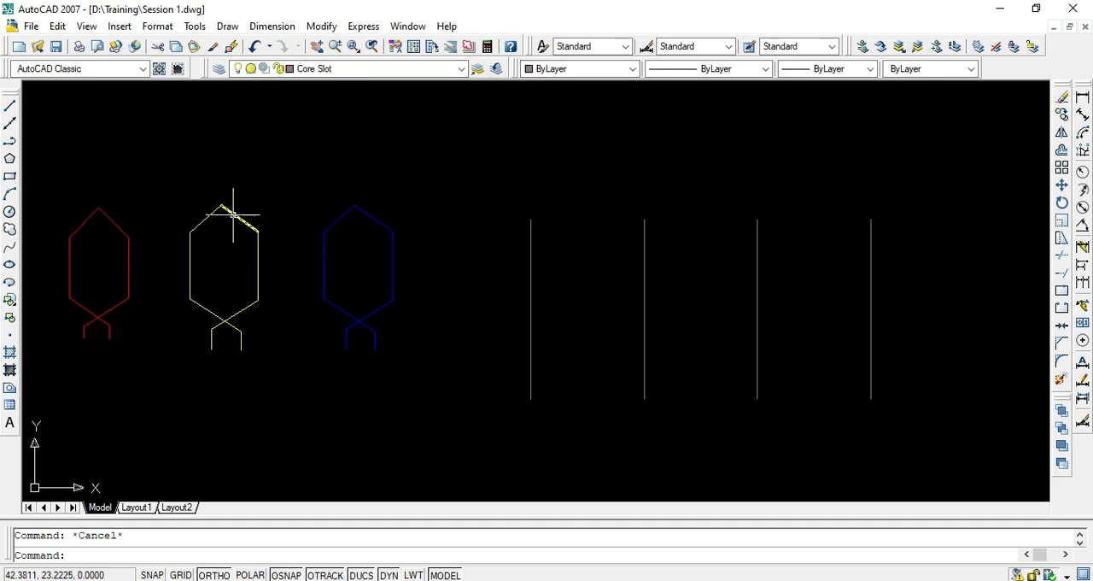
pyautogui.click(233, 214)
pyautogui.press('Escape')
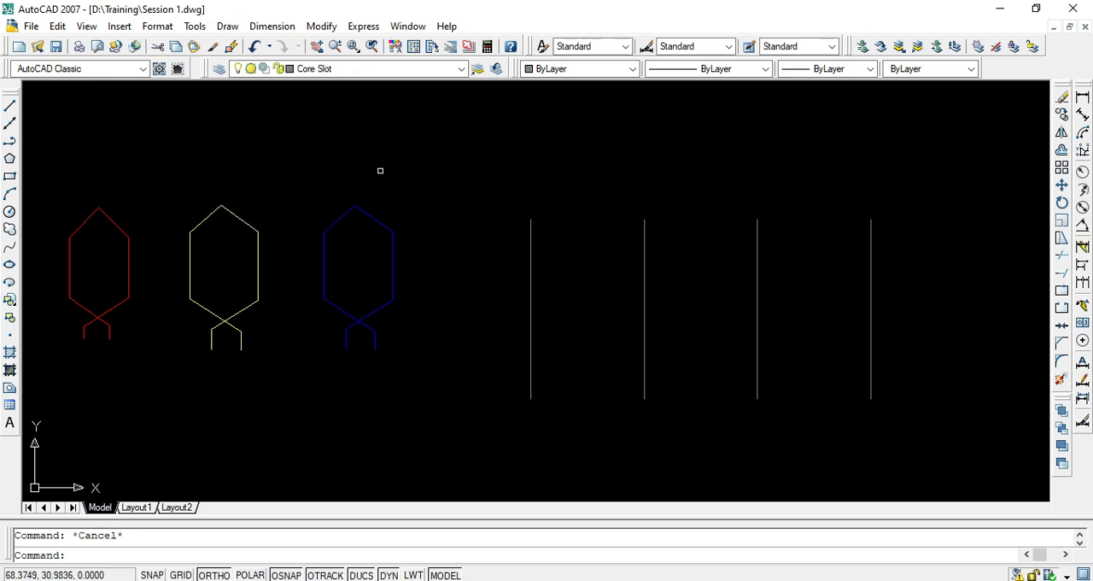
pyautogui.click(372, 215)
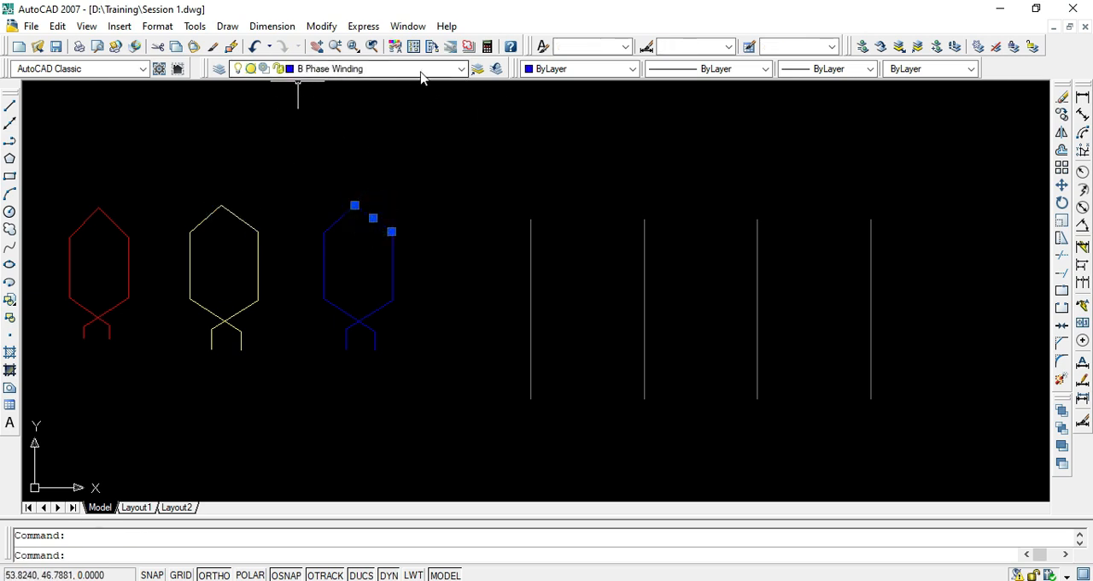
pyautogui.press('Escape')
pyautogui.click(531, 247)
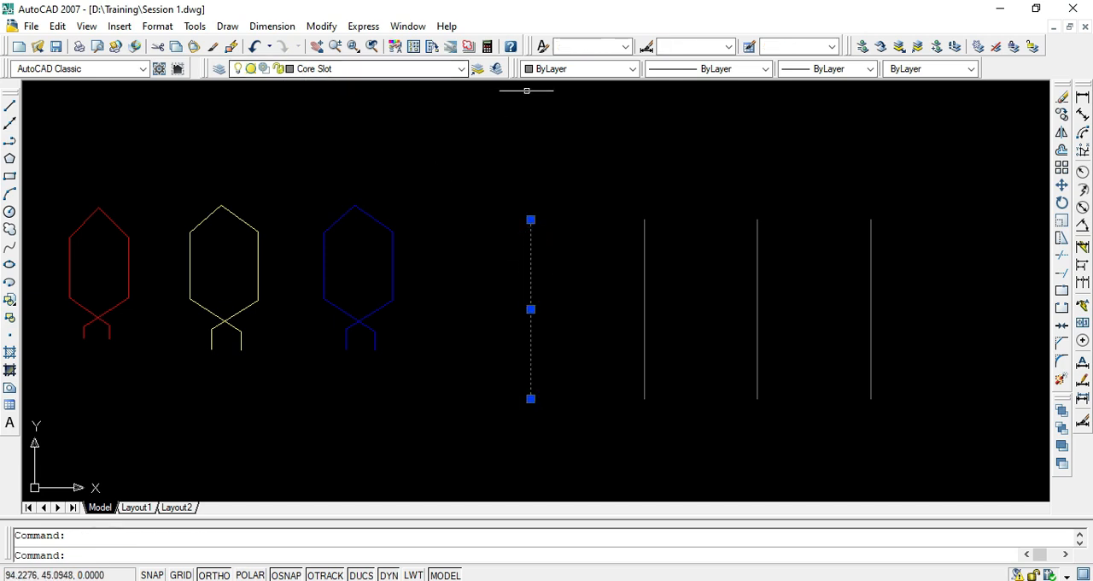
pyautogui.press('Escape')
pyautogui.scroll(-2, 571, 213)
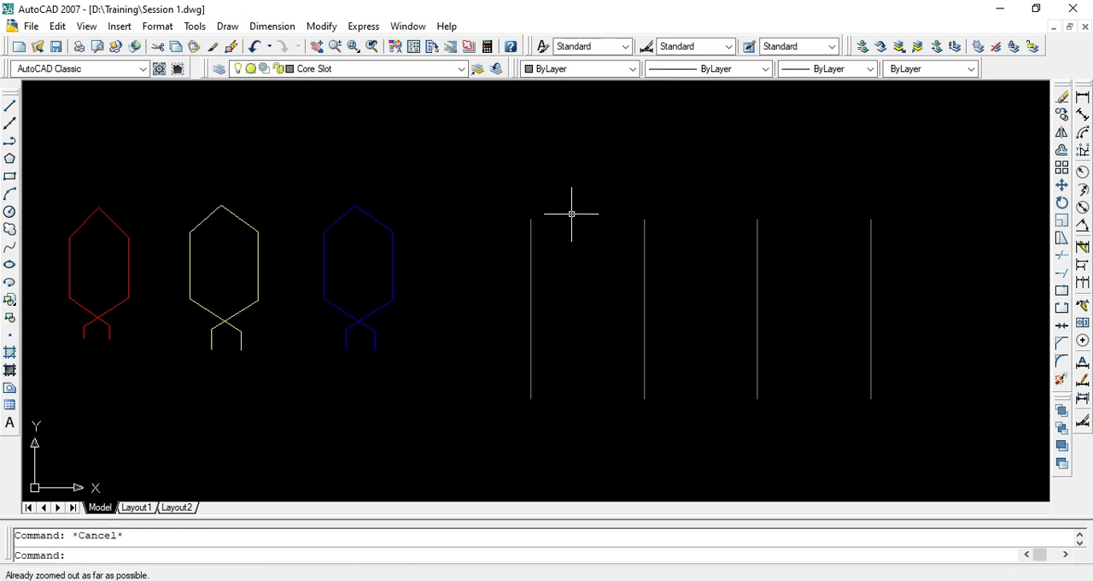
pyautogui.hotkey('ctrl', 'a')
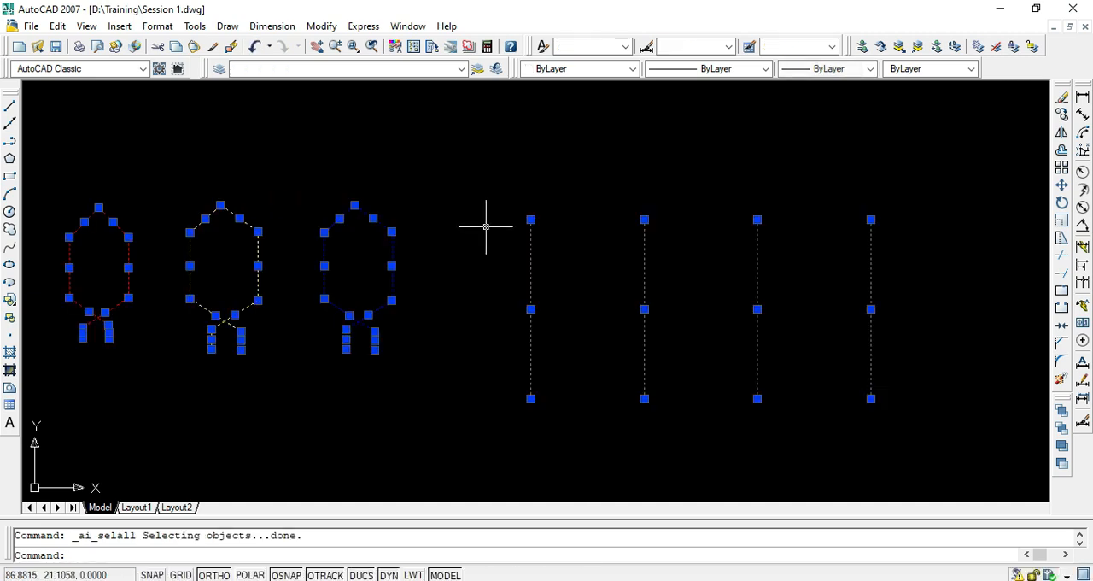
pyautogui.press('Escape')
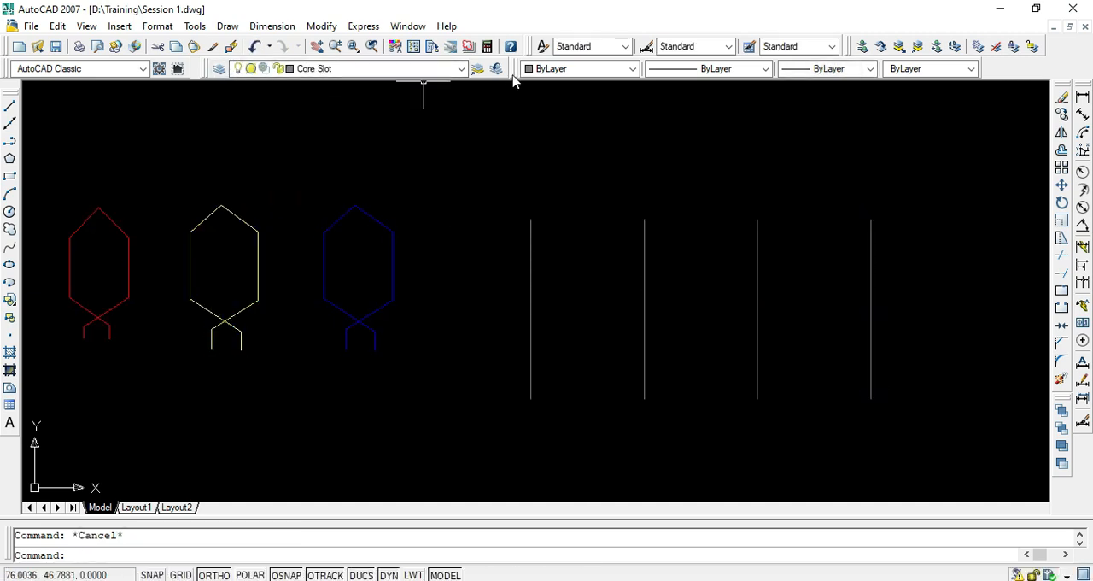
pyautogui.scroll(-2, 491, 211)
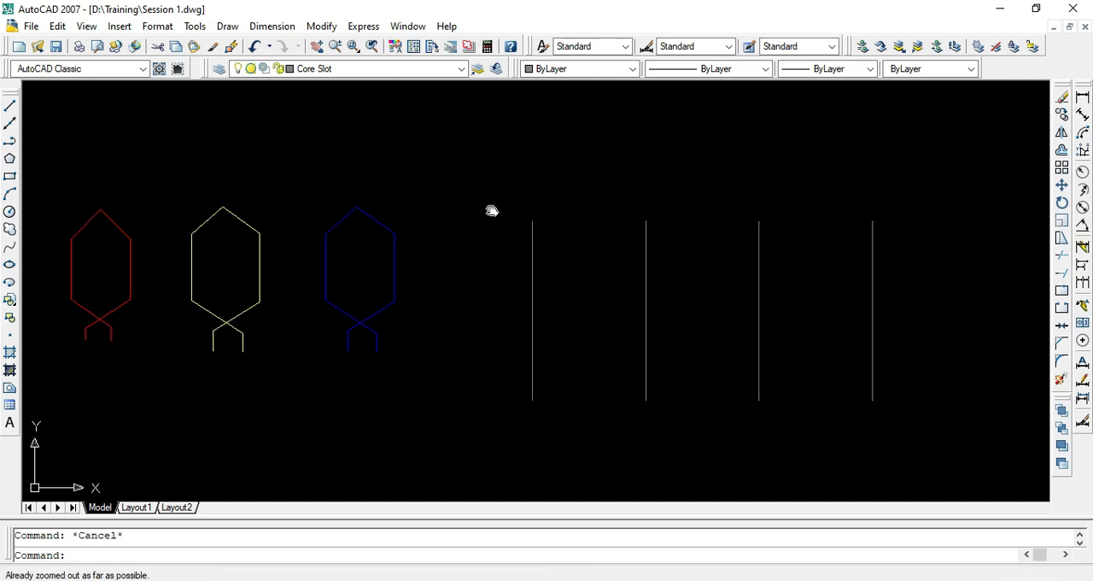
# - Undock the Layers II toolbar, place it over the drawing area, and close it
pyautogui.moveTo(492, 211); pyautogui.dragTo(493, 191, button='middle')
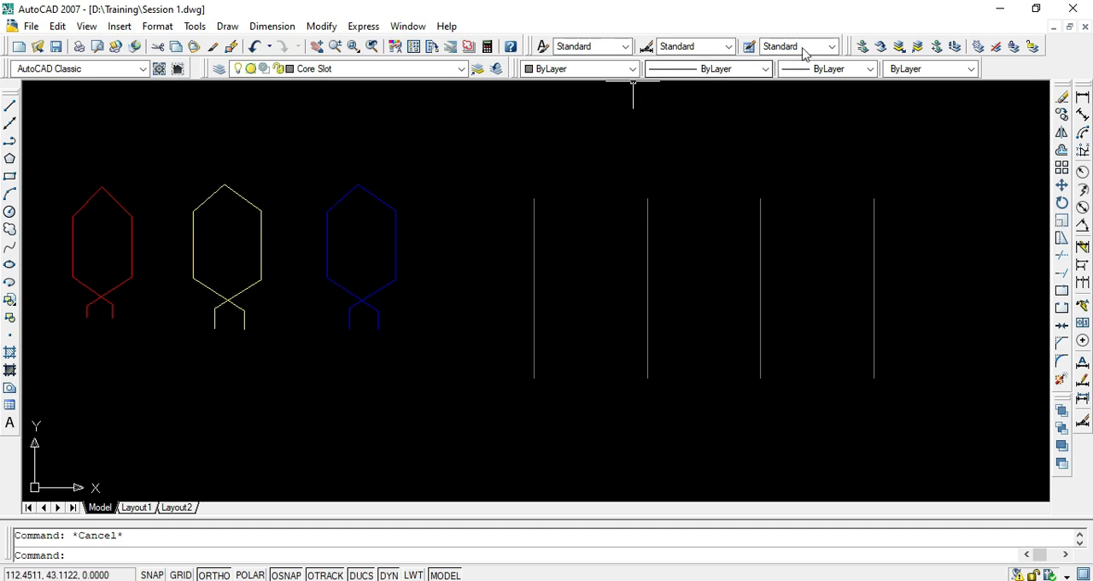
pyautogui.moveTo(850, 44); pyautogui.dragTo(778, 119)
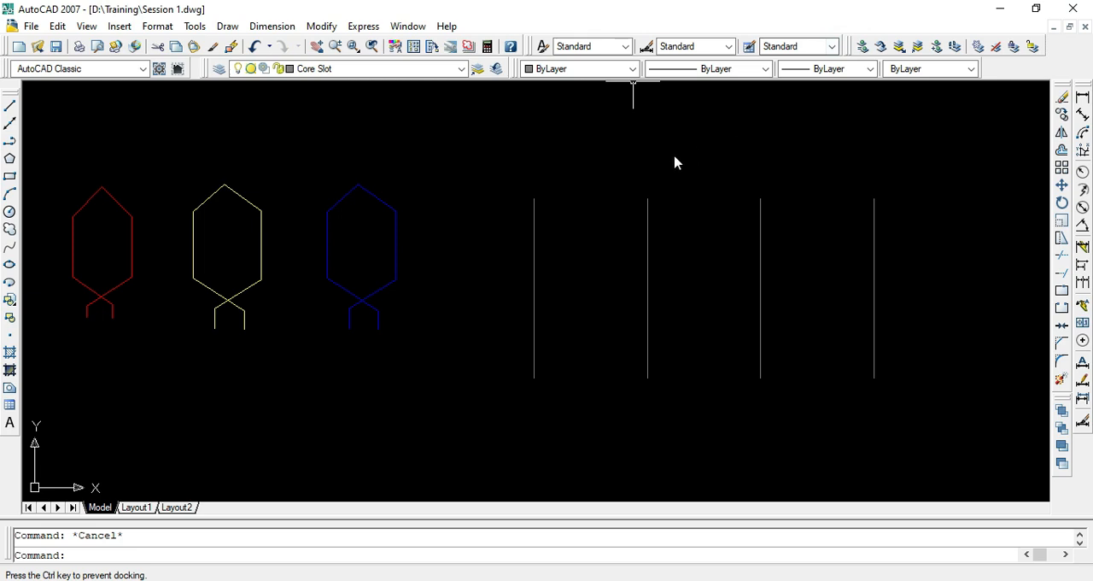
pyautogui.moveTo(675, 162); pyautogui.dragTo(573, 121)
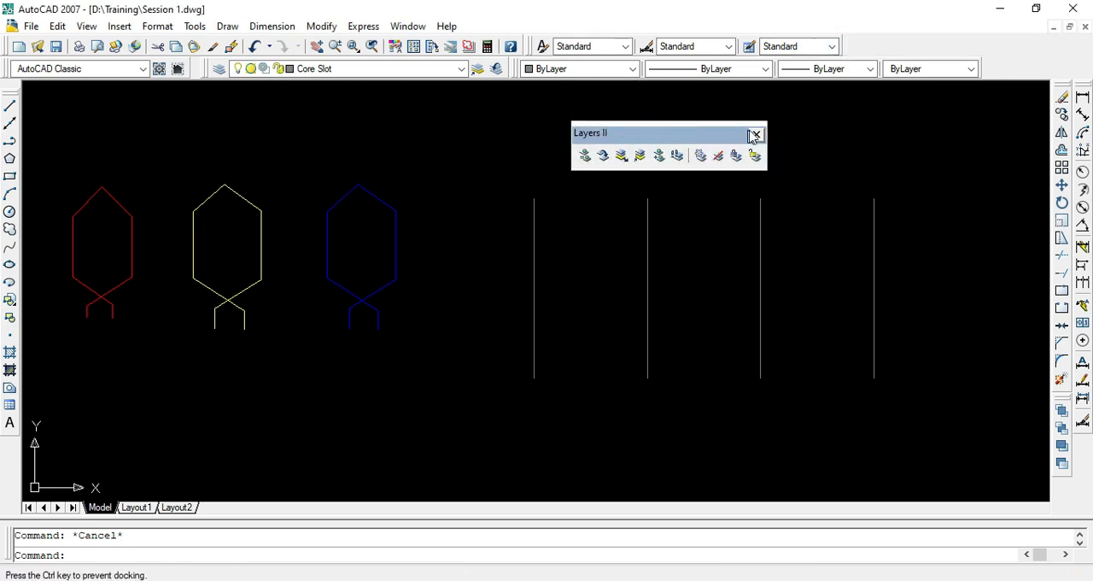
pyautogui.moveTo(754, 137); pyautogui.dragTo(688, 117)
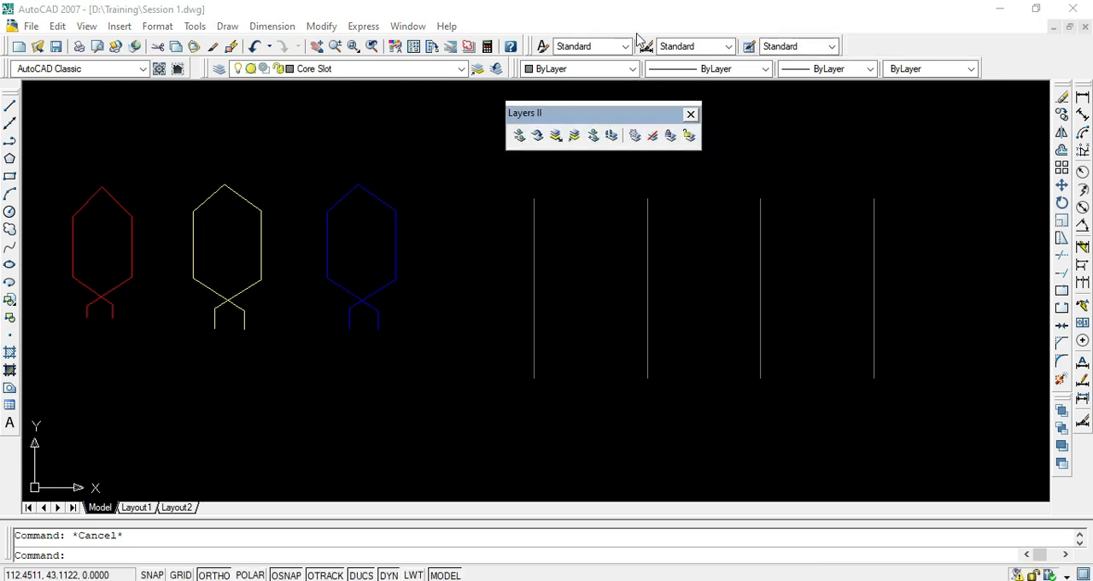
pyautogui.click(690, 114)
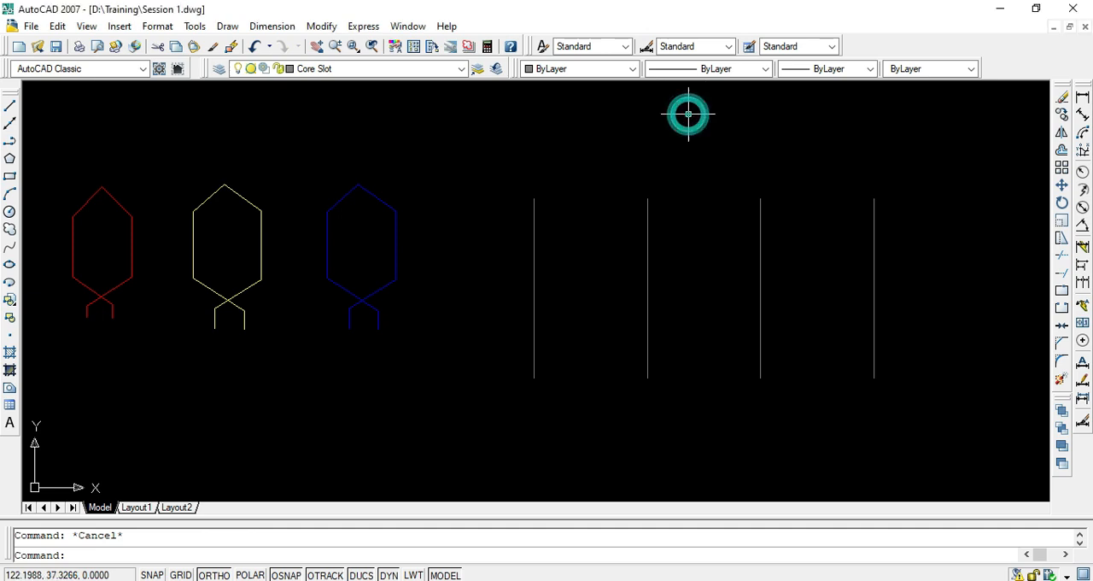
# - Display the Layers II toolbar again and leave it floating above the coils in the drawing area
pyautogui.rightClick(1014, 55)
pyautogui.moveTo(1003, 59)
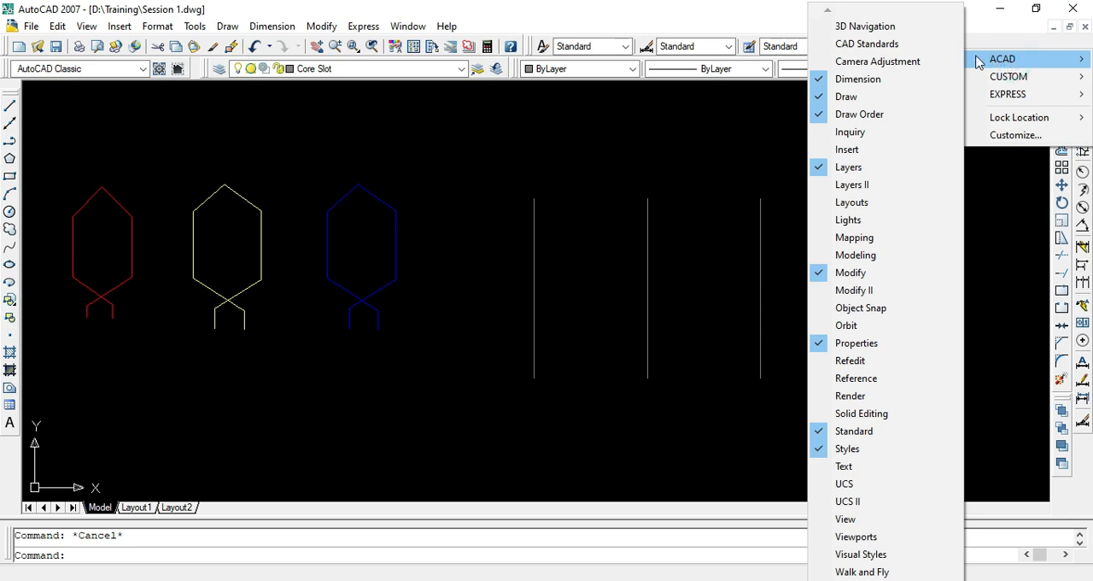
pyautogui.click(870, 186)
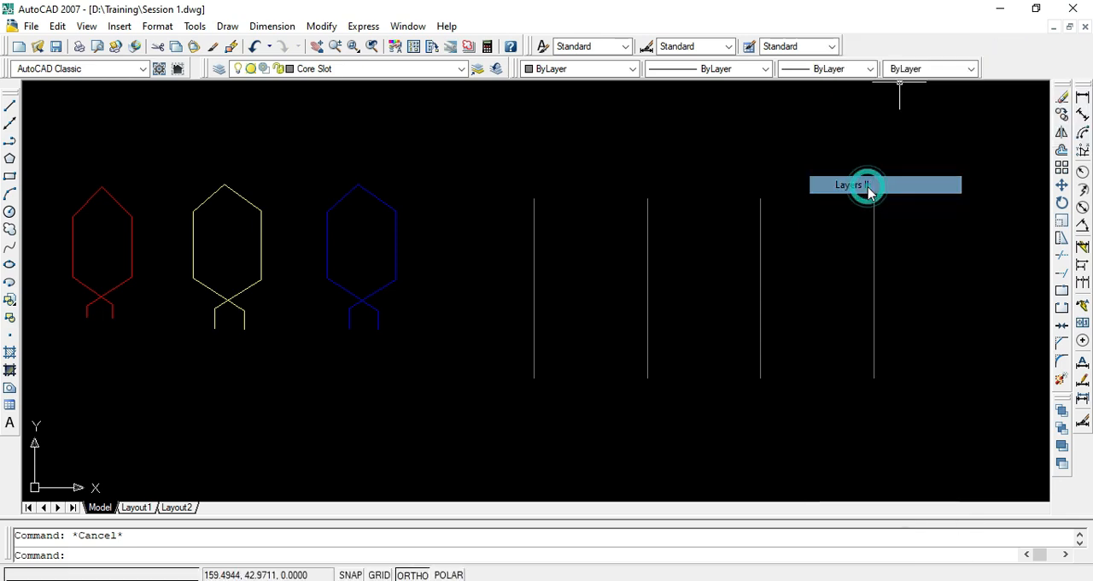
pyautogui.click(607, 114)
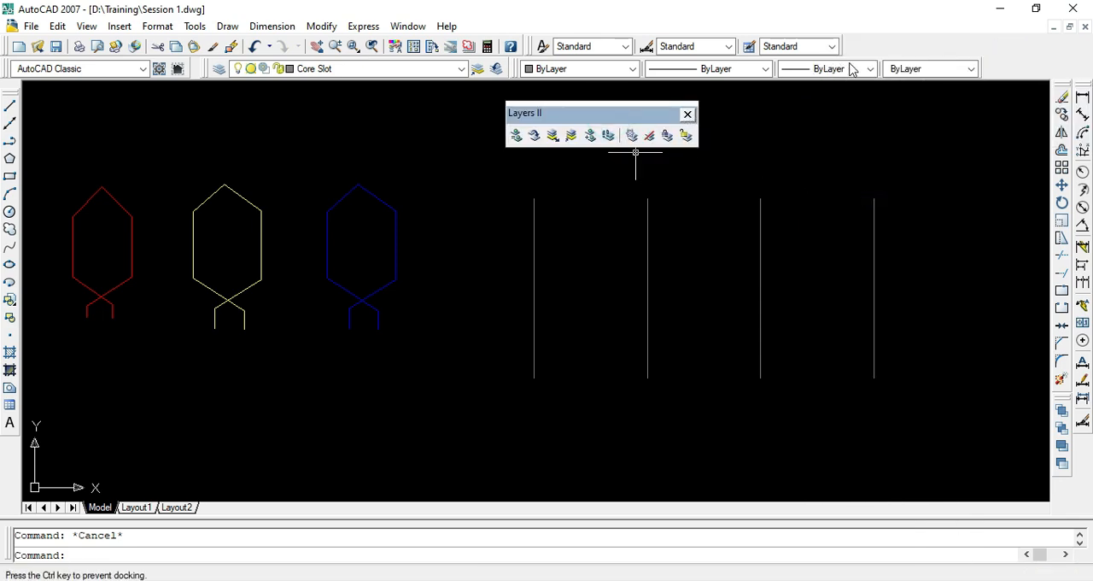
pyautogui.doubleClick(620, 115)
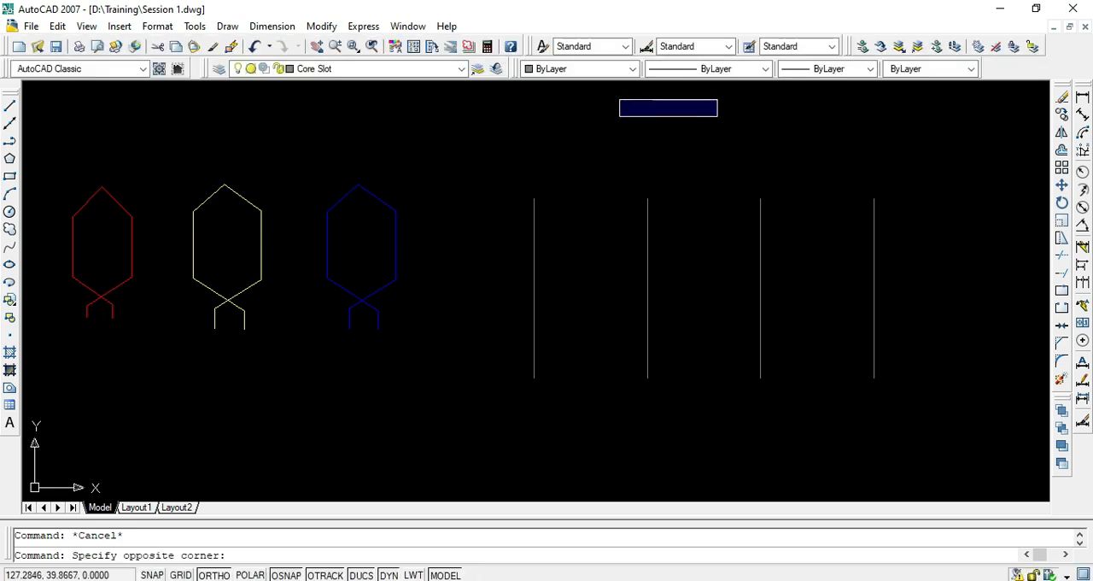
pyautogui.moveTo(848, 45); pyautogui.dragTo(703, 119)
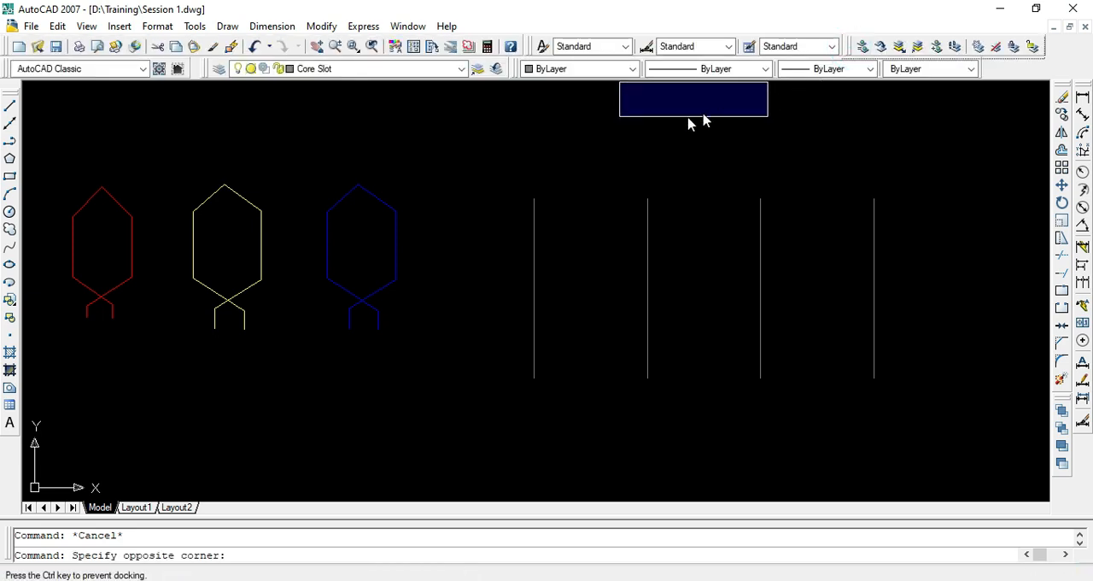
pyautogui.moveTo(573, 128); pyautogui.dragTo(735, 152)
pyautogui.click(661, 156)
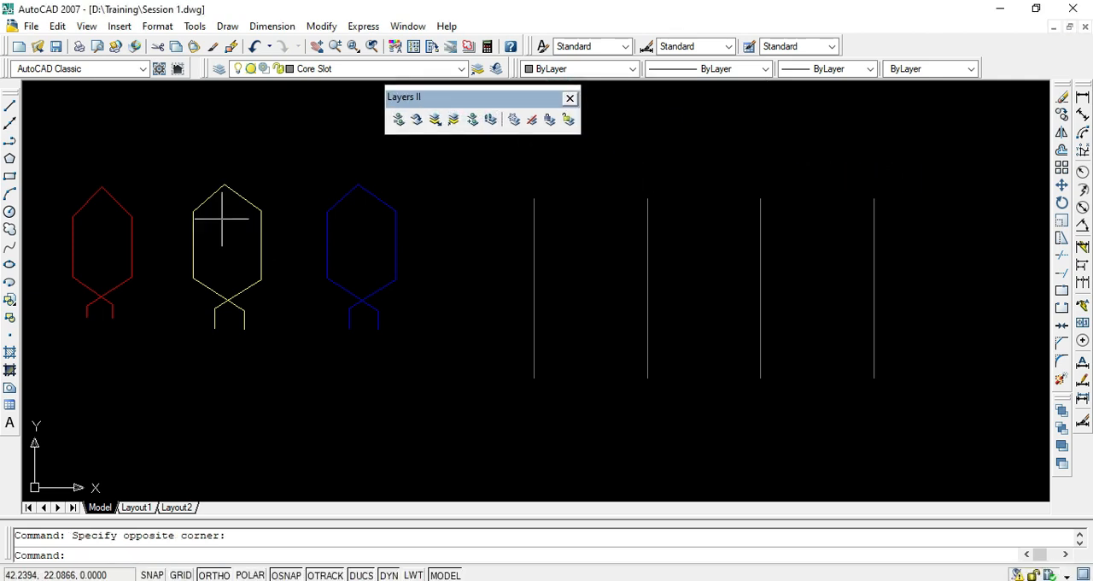
# - Isolate the R Phase winding layer using the upper-right slanted line of the red coil
pyautogui.click(124, 187)
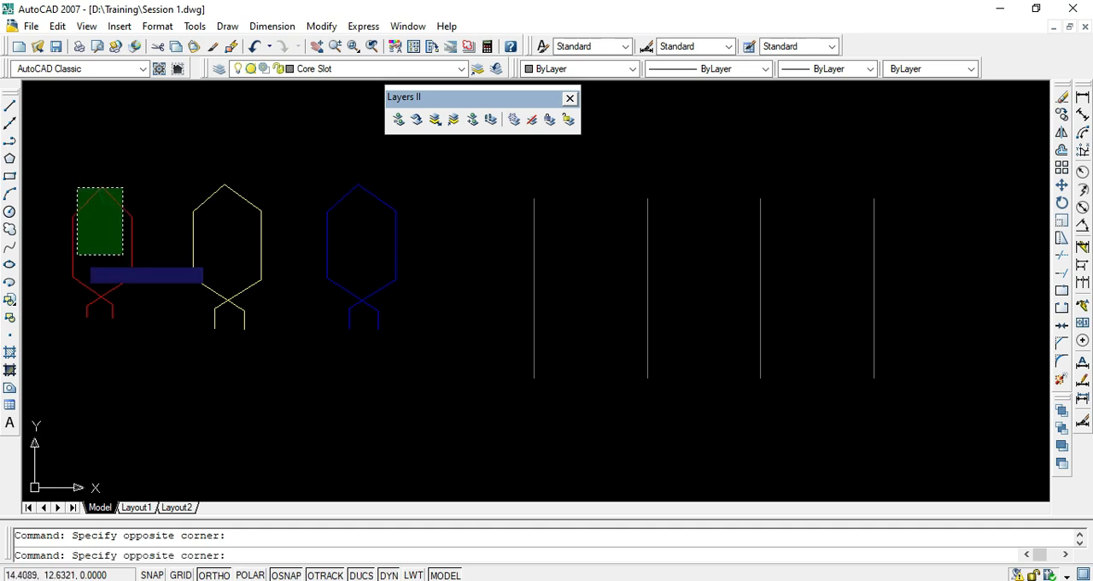
pyautogui.press('Escape')
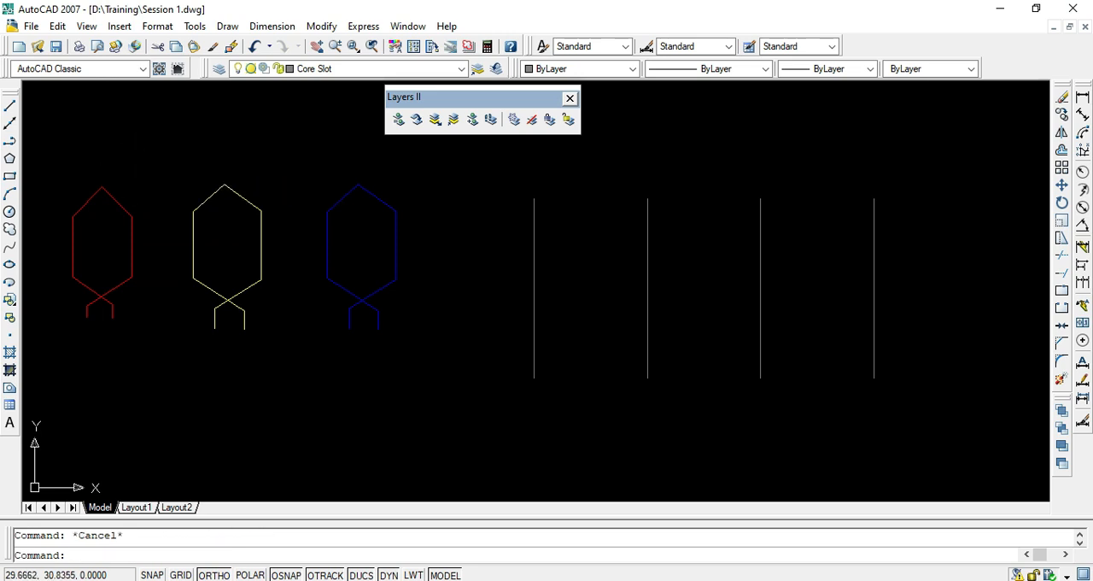
pyautogui.click(436, 121)
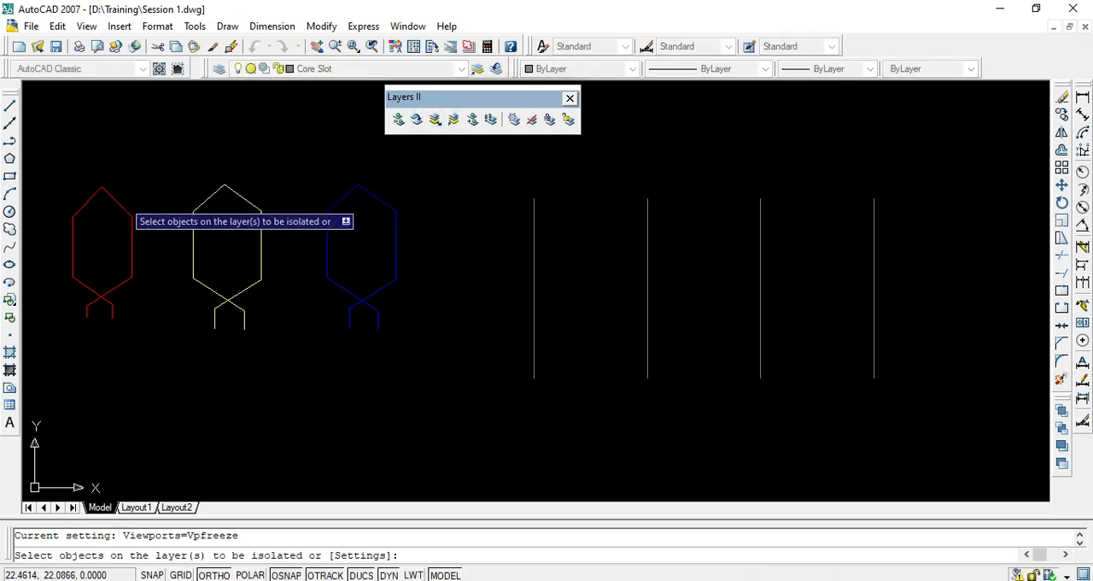
pyautogui.click(118, 203)
pyautogui.click(122, 202)
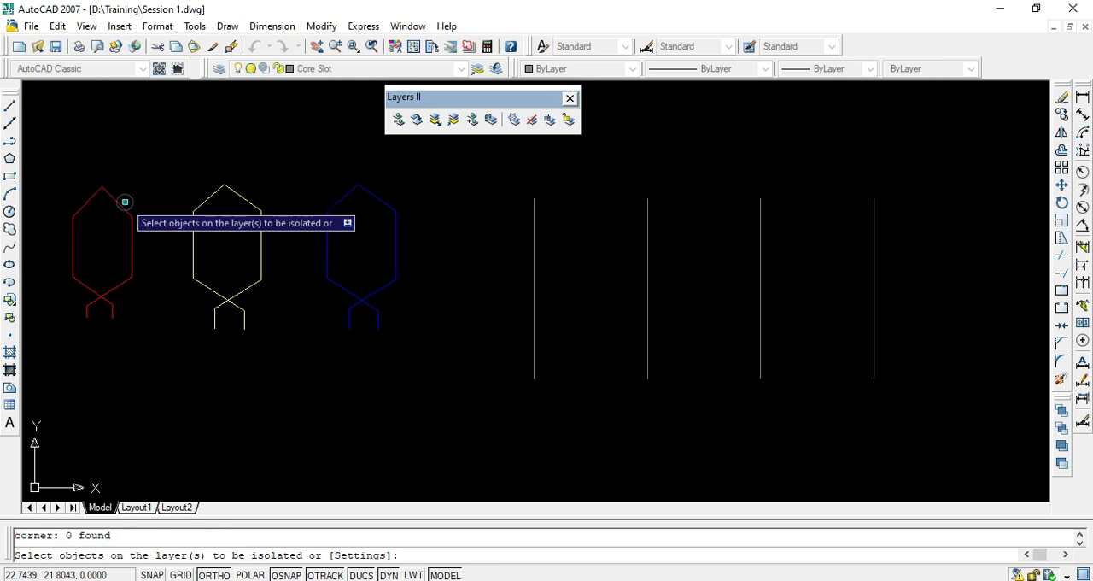
pyautogui.click(112, 196)
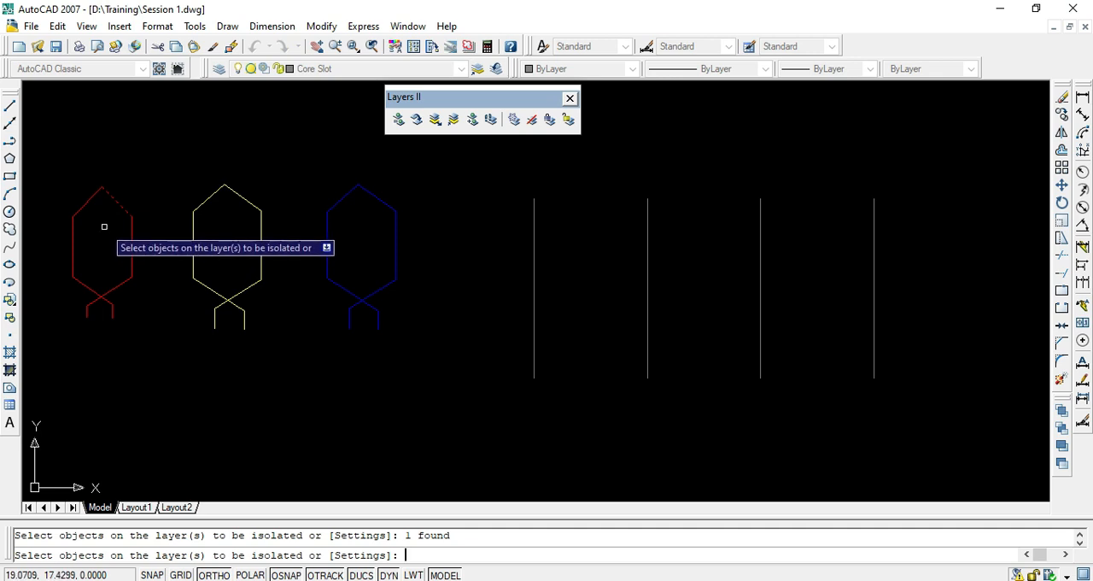
pyautogui.press('Return')
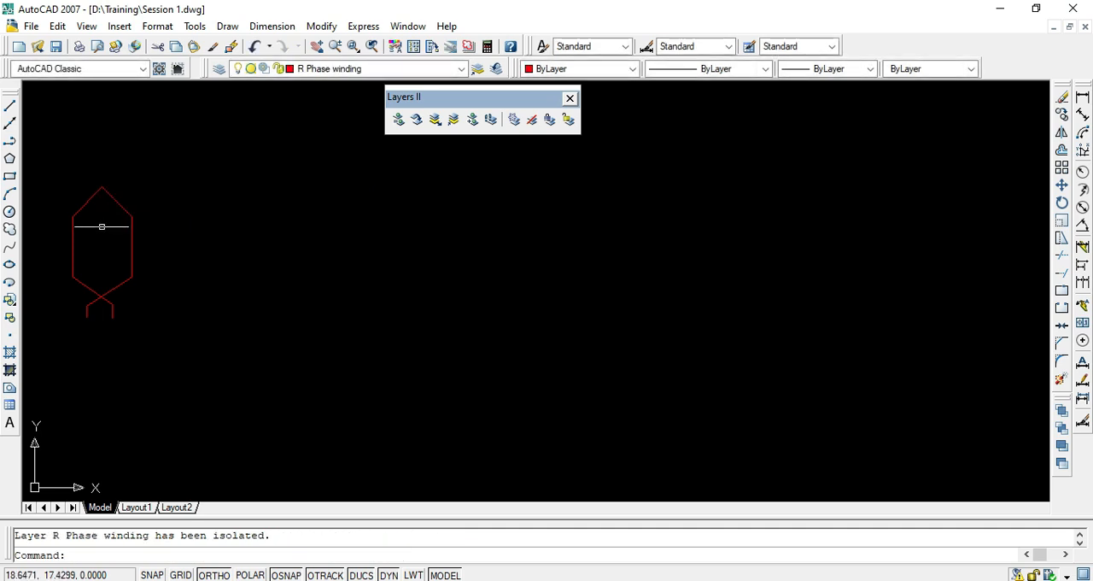
# - Select all the lines of the isolated red coil and clear the selection
pyautogui.click(152, 178)
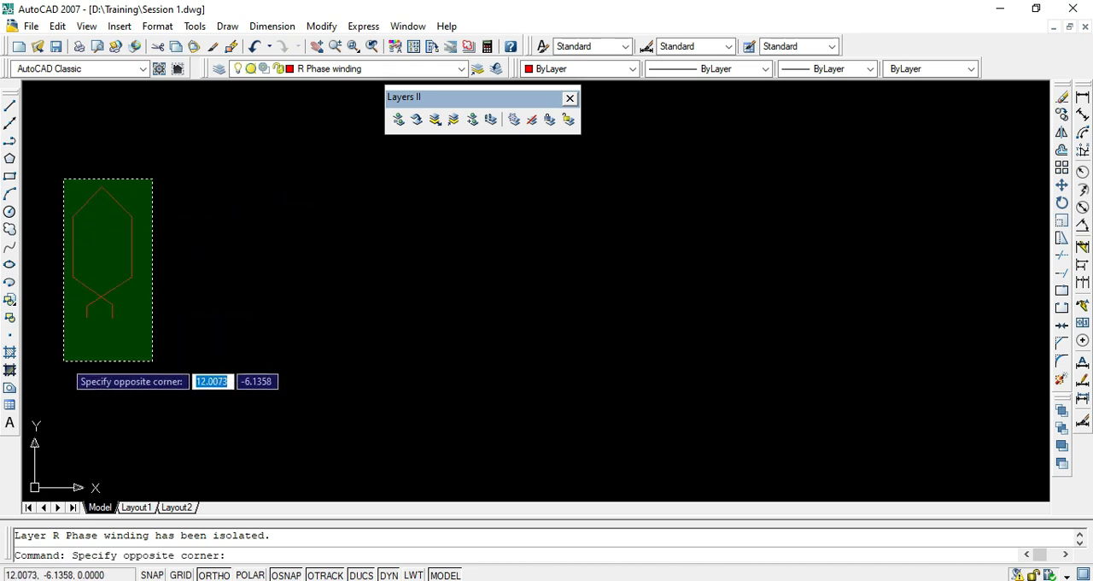
pyautogui.click(64, 361)
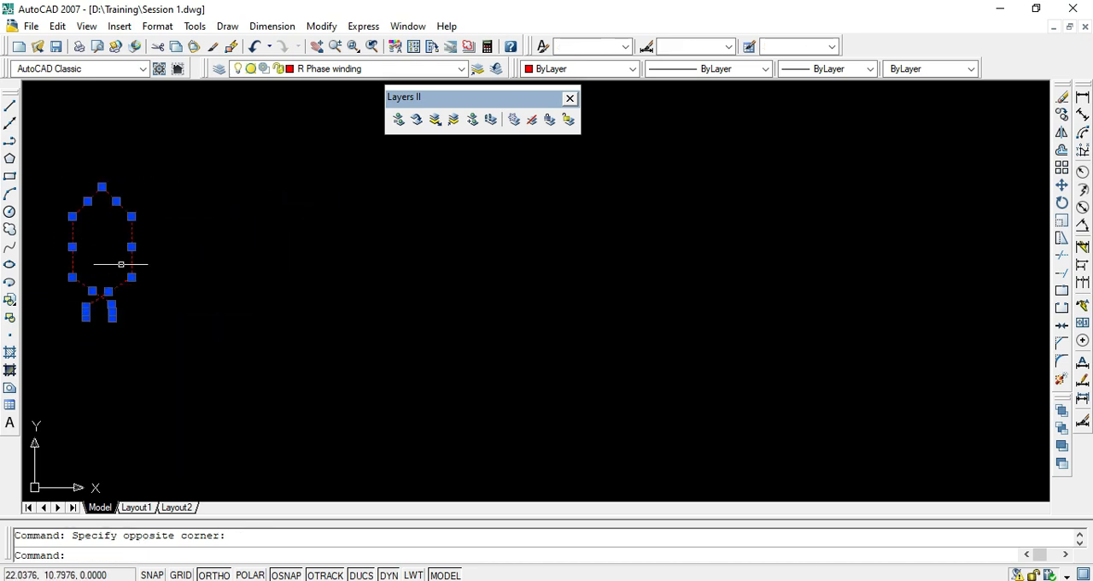
pyautogui.press('Escape')
# - Erase the red coil's right terminal line and the diagonal connected to it, and undo the erase
pyautogui.click(118, 302)
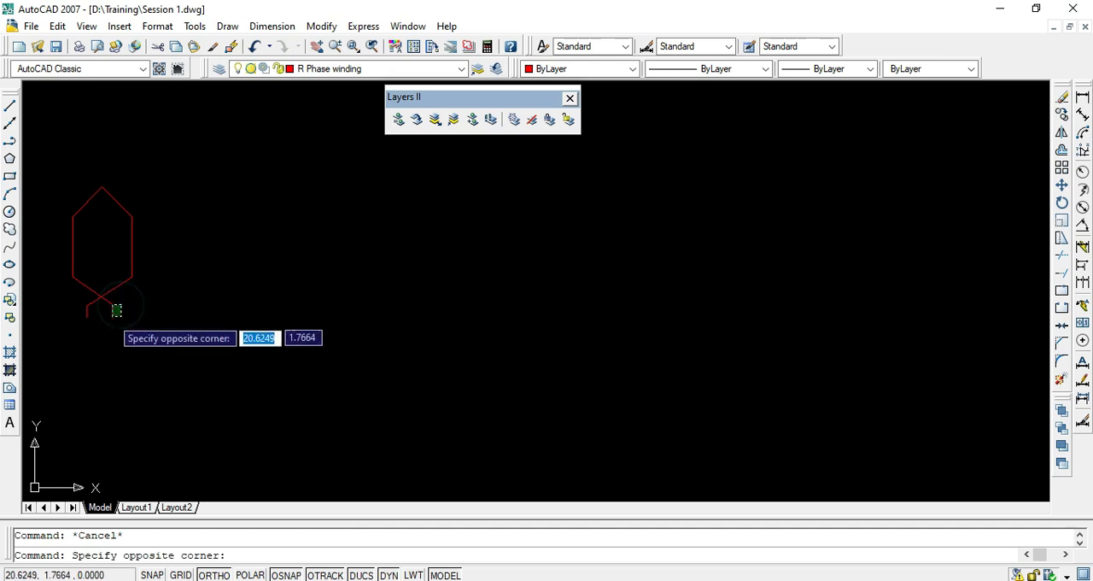
pyautogui.click(103, 323)
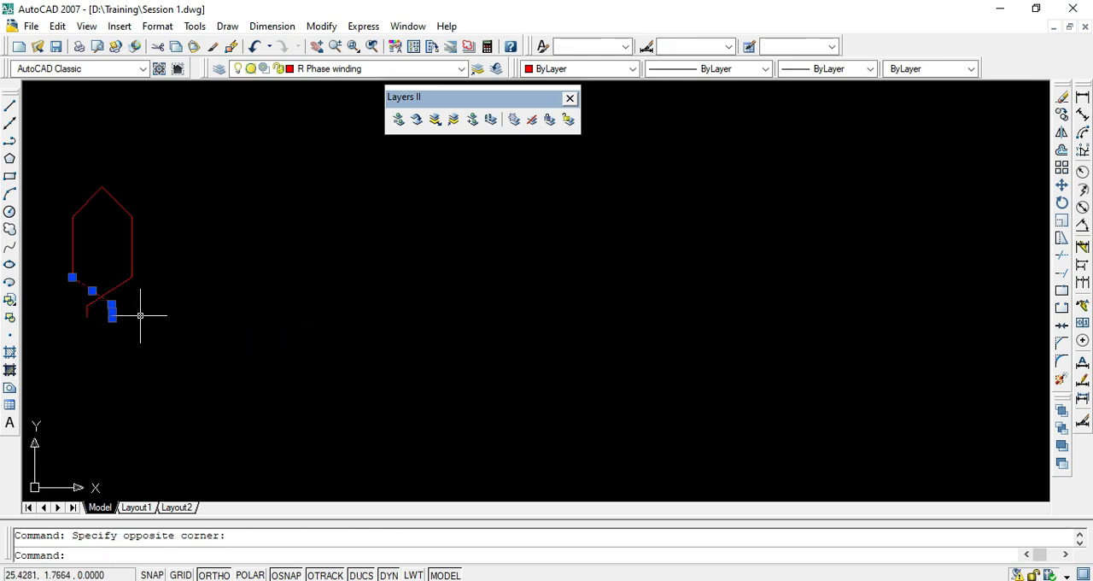
pyautogui.write('e')
pyautogui.press('Return')
pyautogui.press('Escape')
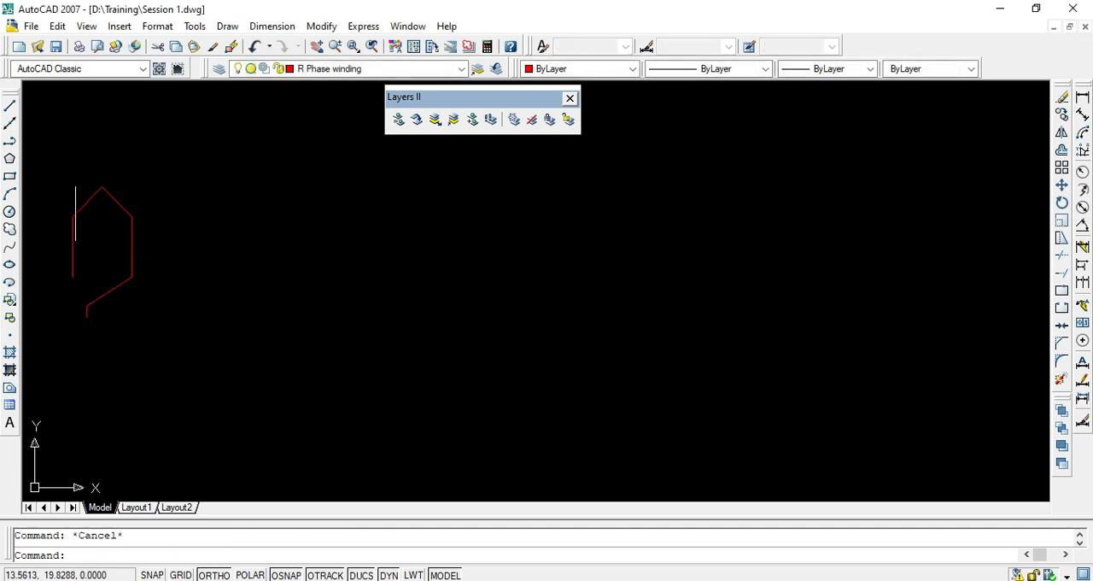
pyautogui.hotkey('ctrl', 'z')
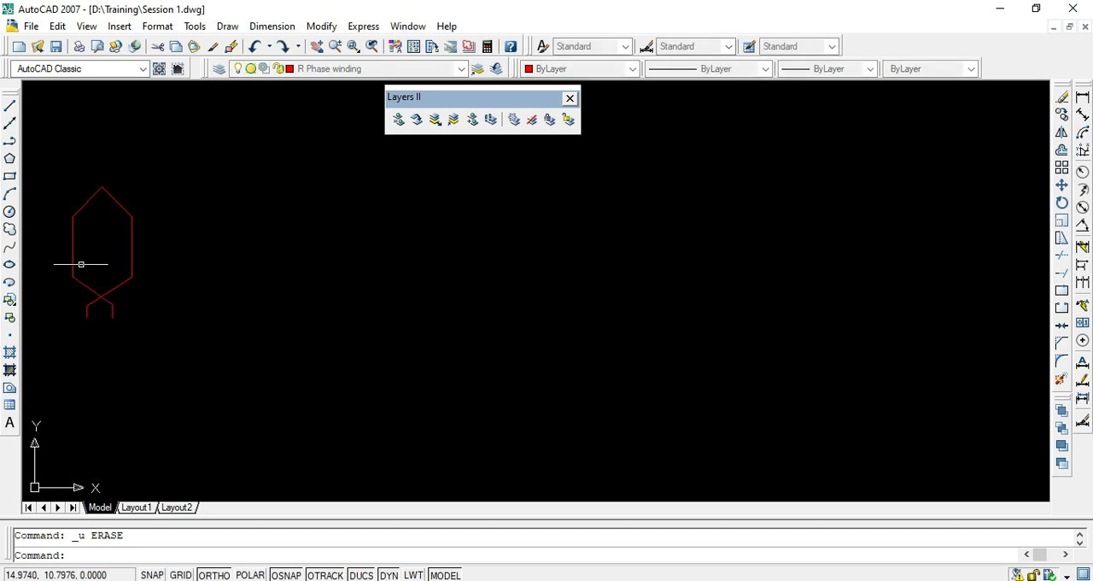
pyautogui.press('Escape')
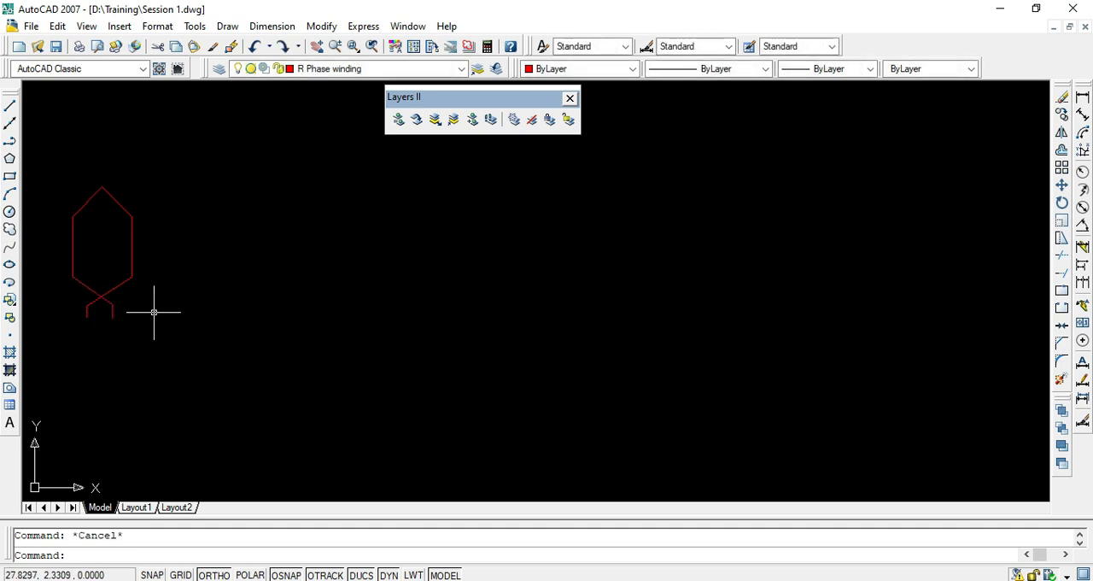
# - Draw a vertical line straight down from the lower end of the red coil's right terminal
pyautogui.write('l')
pyautogui.press('Return')
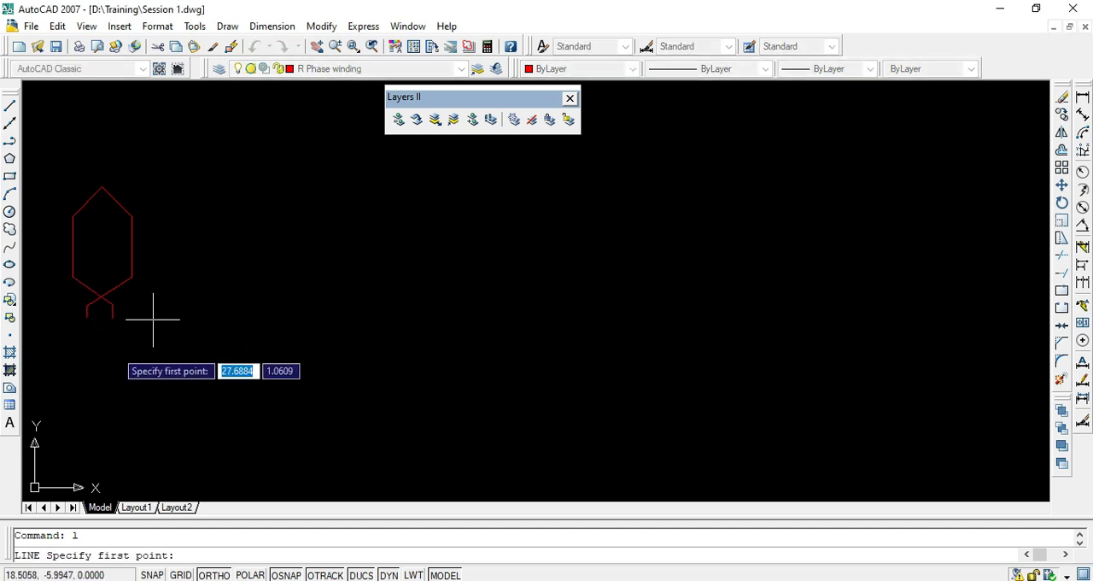
pyautogui.click(112, 311)
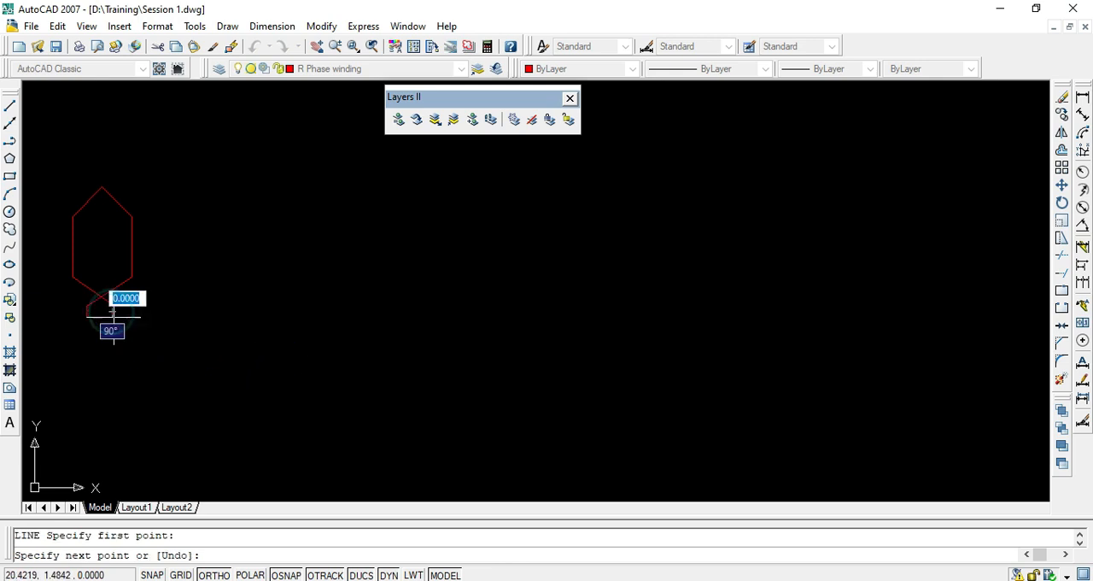
pyautogui.click(98, 391)
pyautogui.press('Escape')
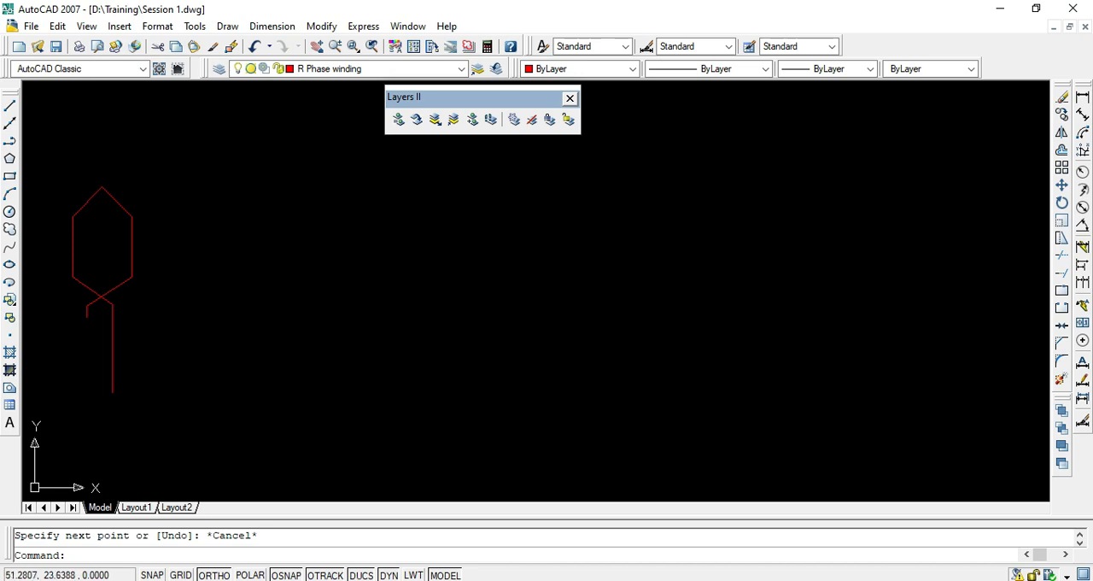
# - Unisolate the layers to restore the other coils and slot lines, and check the layer list
pyautogui.click(453, 122)
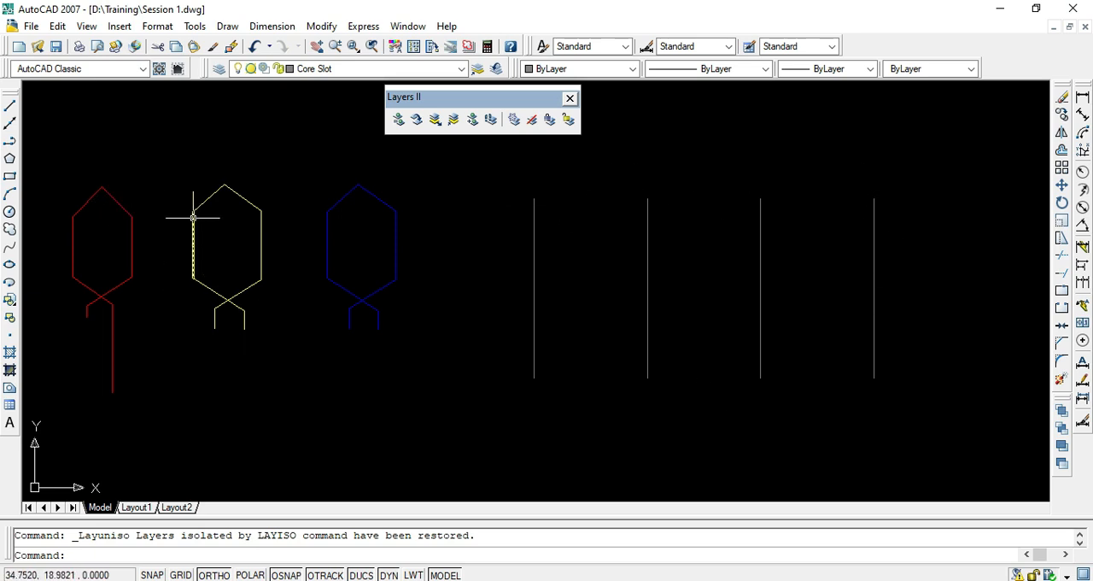
pyautogui.click(341, 72)
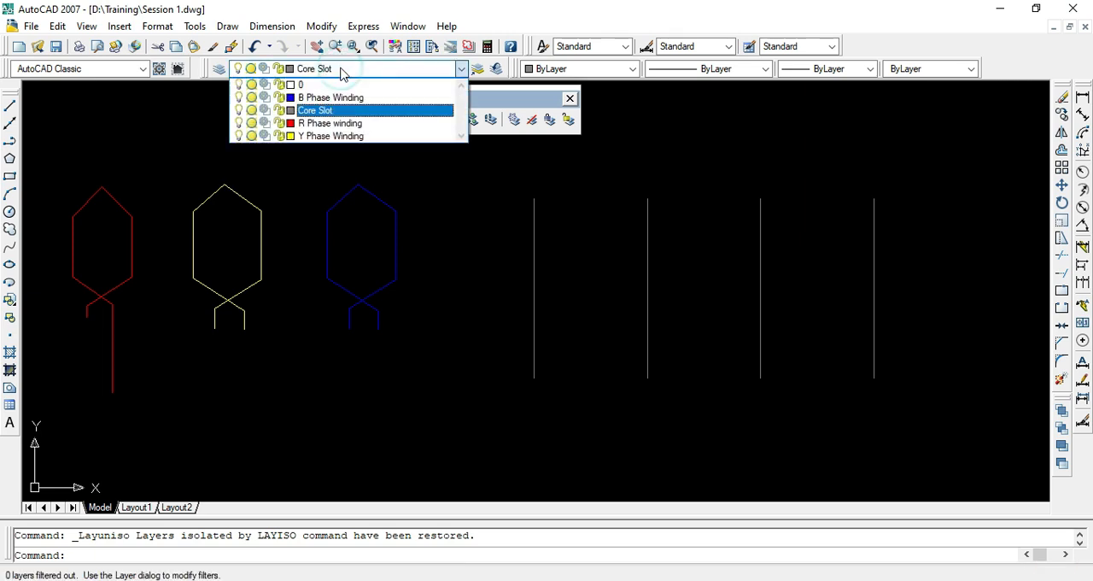
pyautogui.click(341, 70)
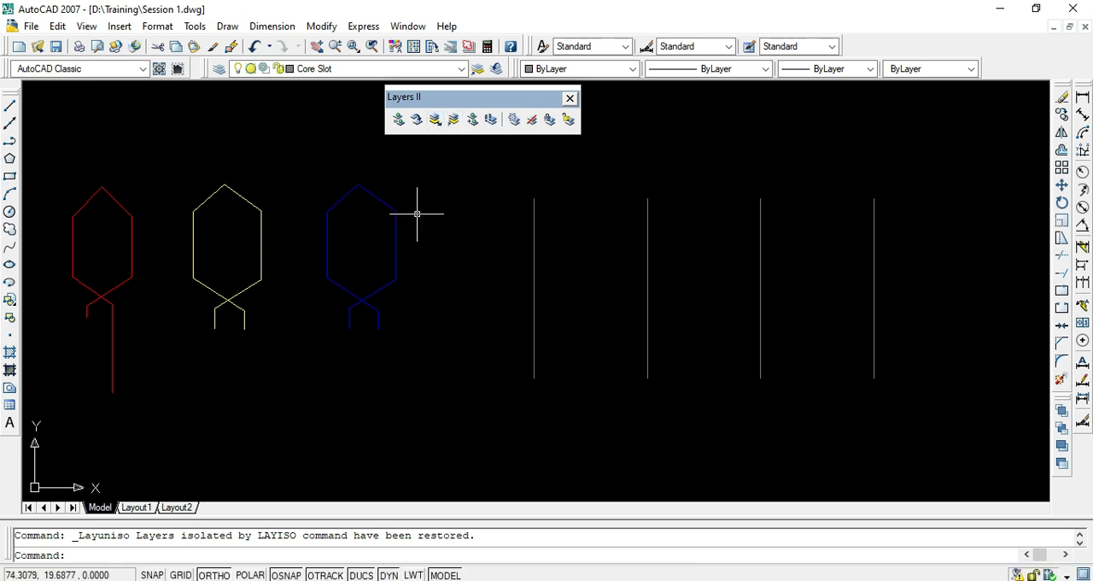
# - Lock the R Phase winding layer using a line of the red coil, and test selecting its upper-right slanted line
pyautogui.click(549, 121)
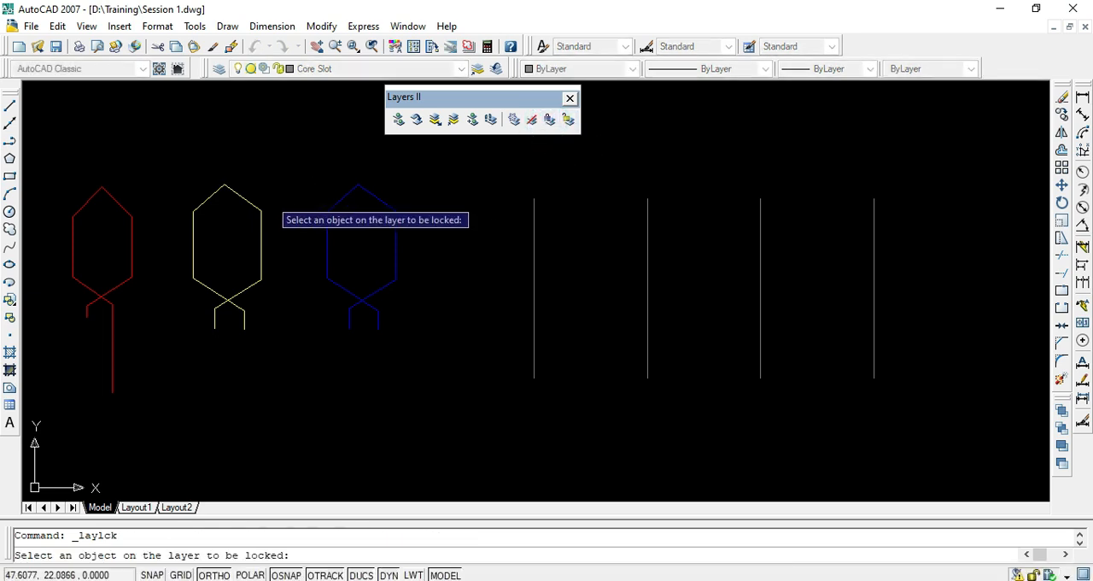
pyautogui.click(125, 207)
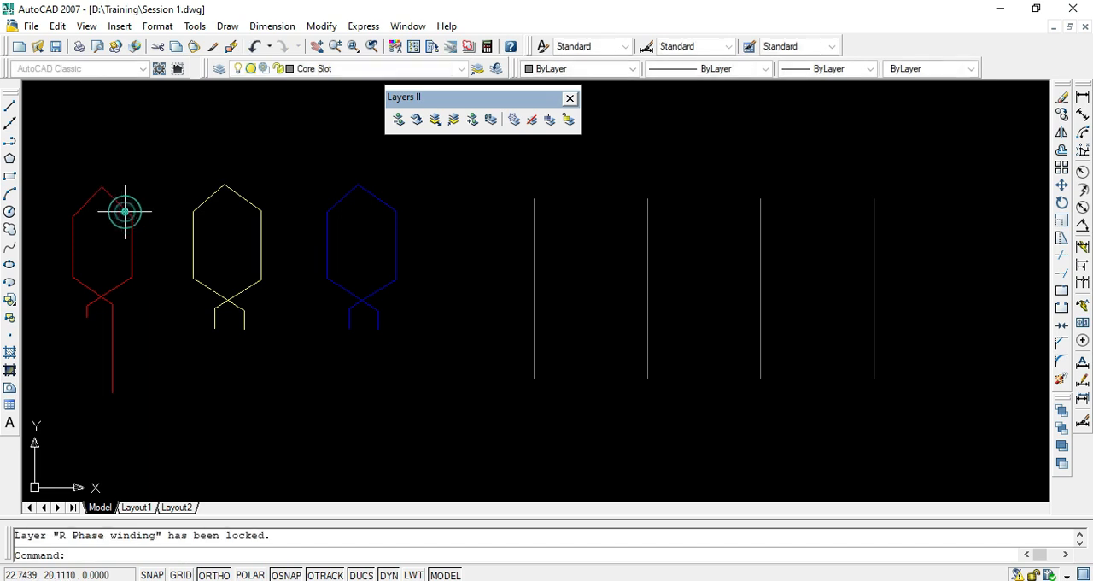
pyautogui.click(132, 204)
pyautogui.click(123, 213)
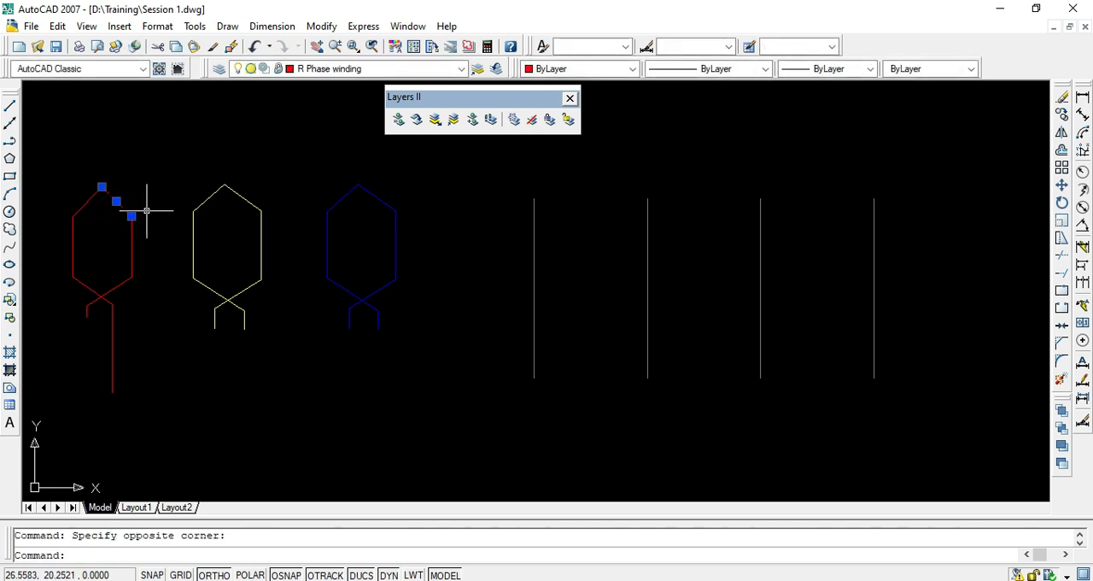
pyautogui.press('Return')
pyautogui.press('Escape')
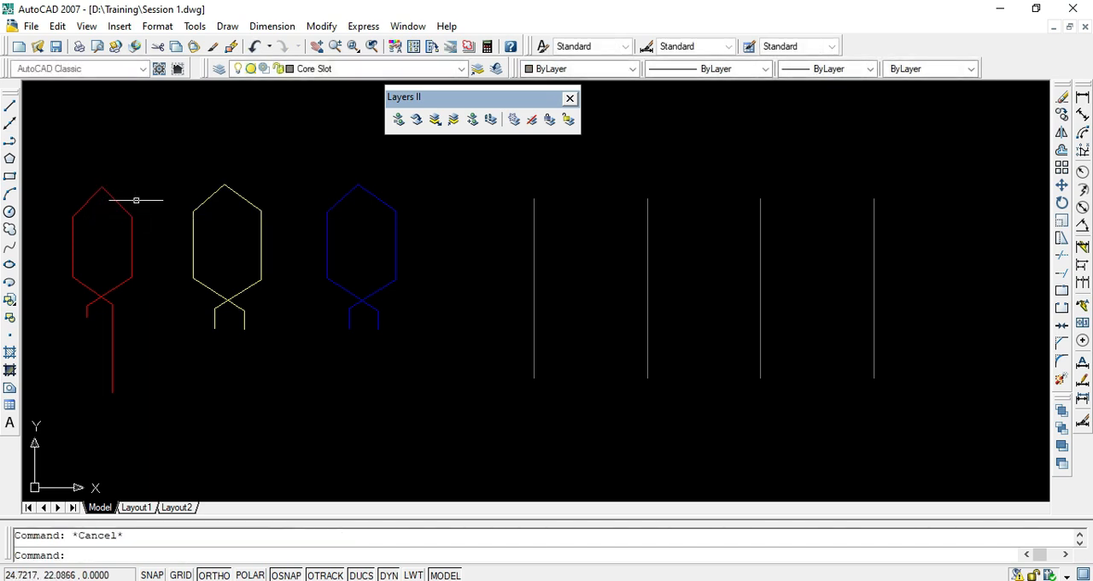
# - Try to erase all coils and slot lines with the R Phase winding layer locked, and undo the erase
pyautogui.click(142, 202)
pyautogui.click(115, 217)
pyautogui.press('Escape')
pyautogui.click(69, 175)
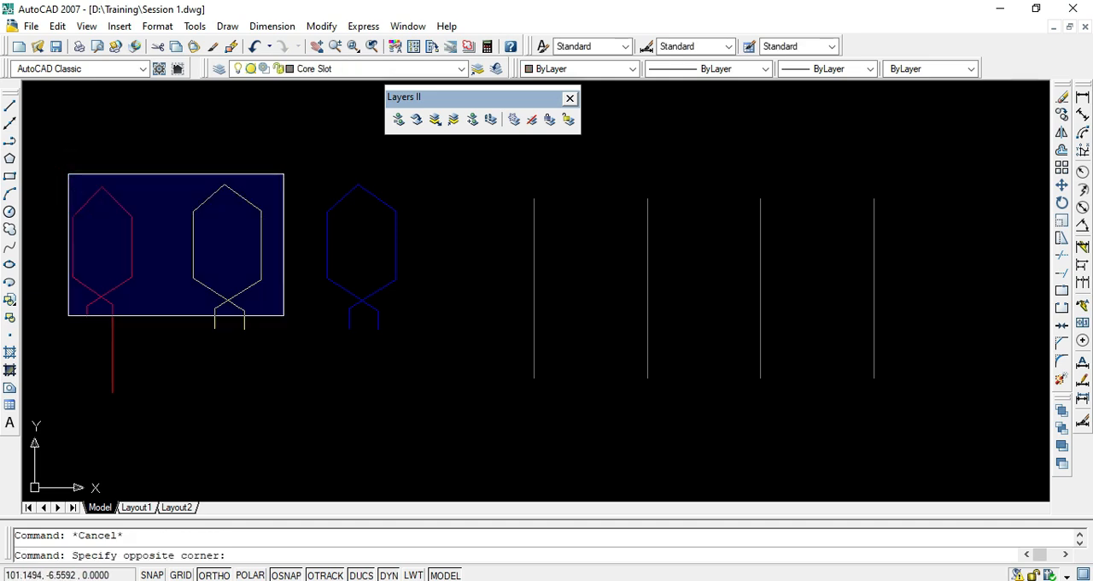
pyautogui.click(935, 387)
pyautogui.write('e')
pyautogui.press('Return')
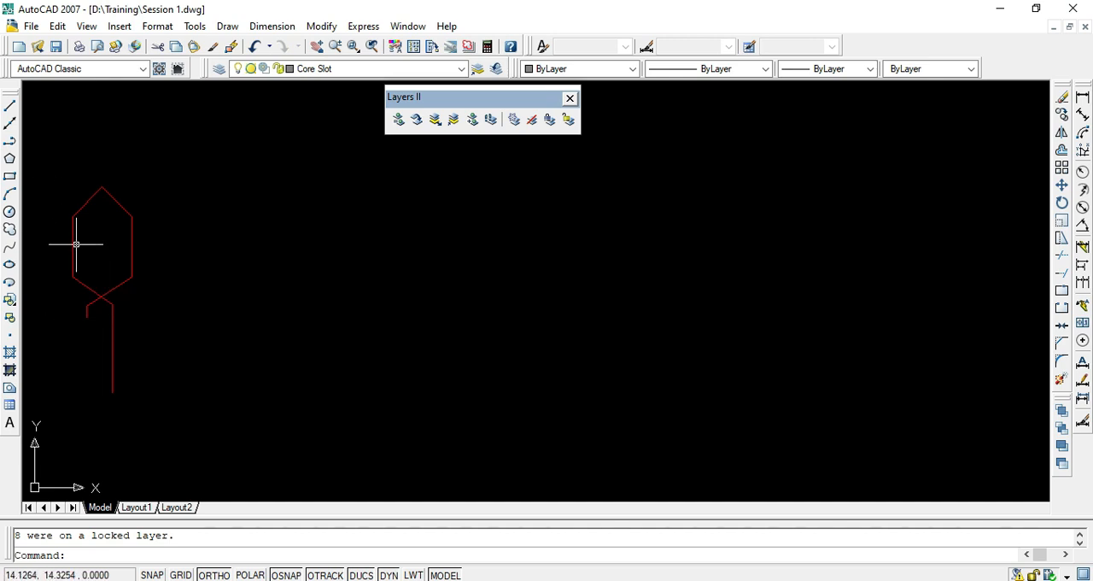
pyautogui.hotkey('ctrl', 'z')
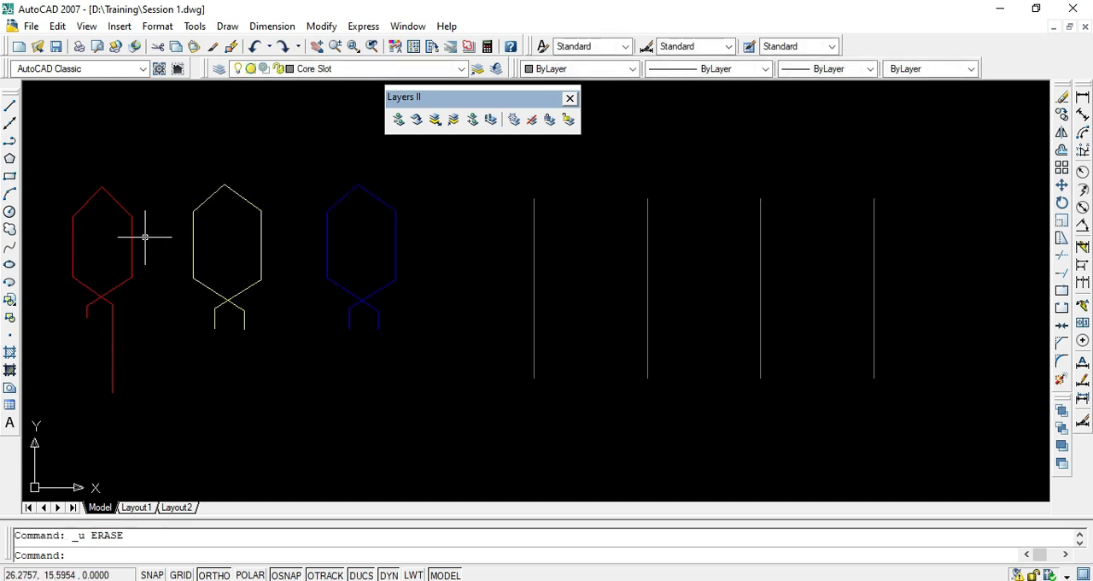
# - Test selecting the upper-right slanted line and right vertical line of the red coil, and clear the selection
pyautogui.click(115, 201)
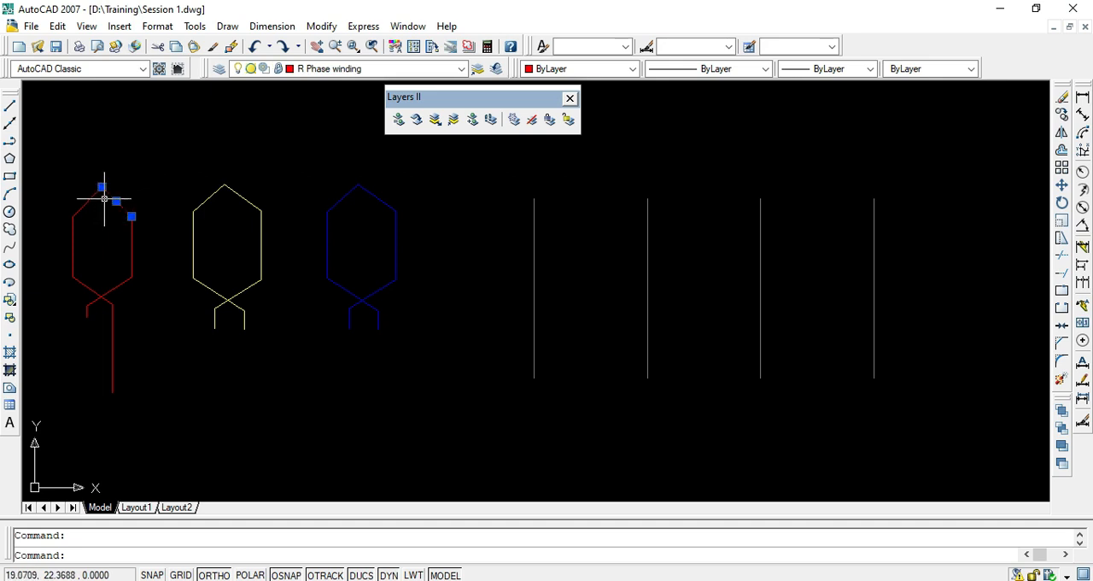
pyautogui.click(568, 120)
pyautogui.press('Escape')
pyautogui.click(134, 202)
pyautogui.click(97, 230)
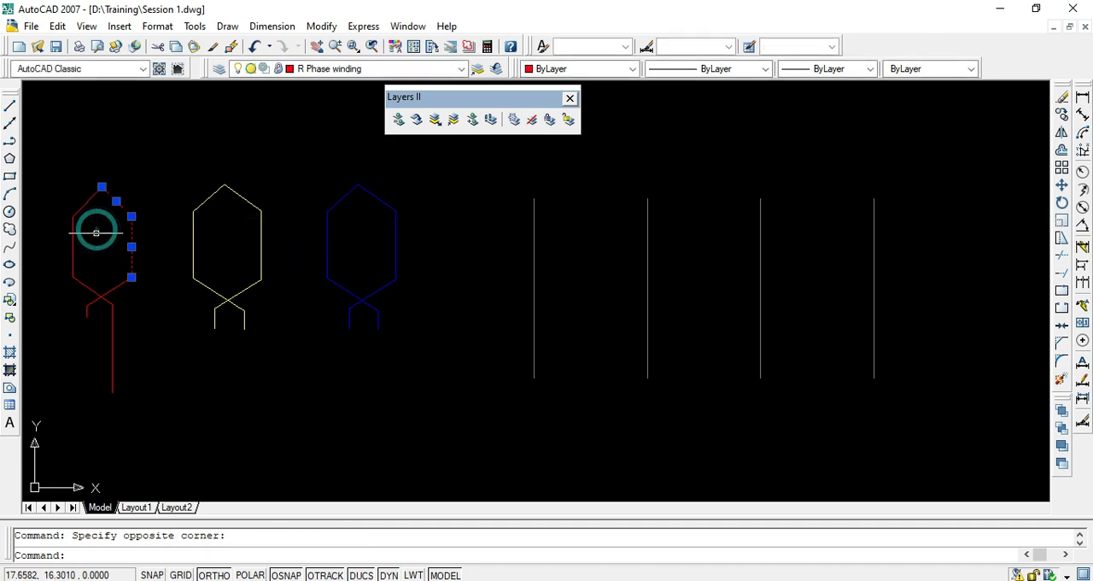
pyautogui.press('Escape')
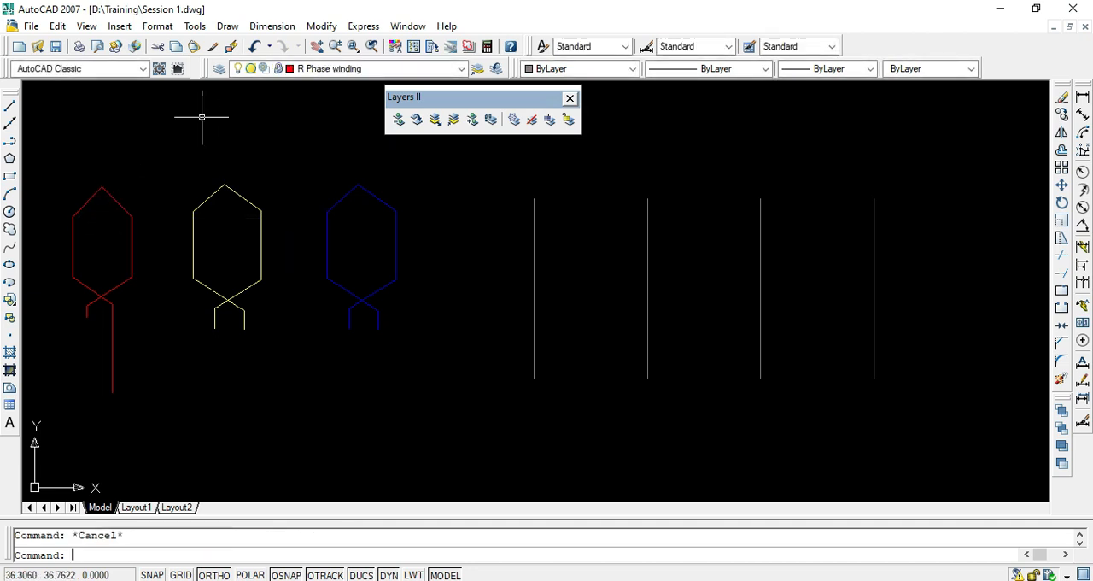
pyautogui.click(162, 155)
pyautogui.press('Escape')
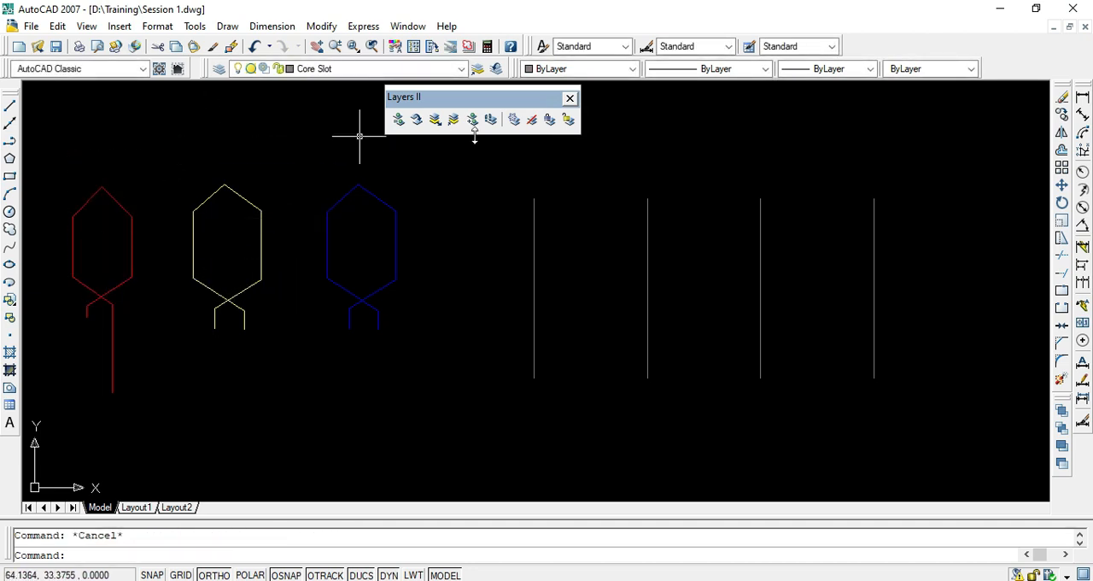
# - Apply Layer Lock to the R Phase winding layer again using the red coil's upper-right slanted line
pyautogui.click(551, 121)
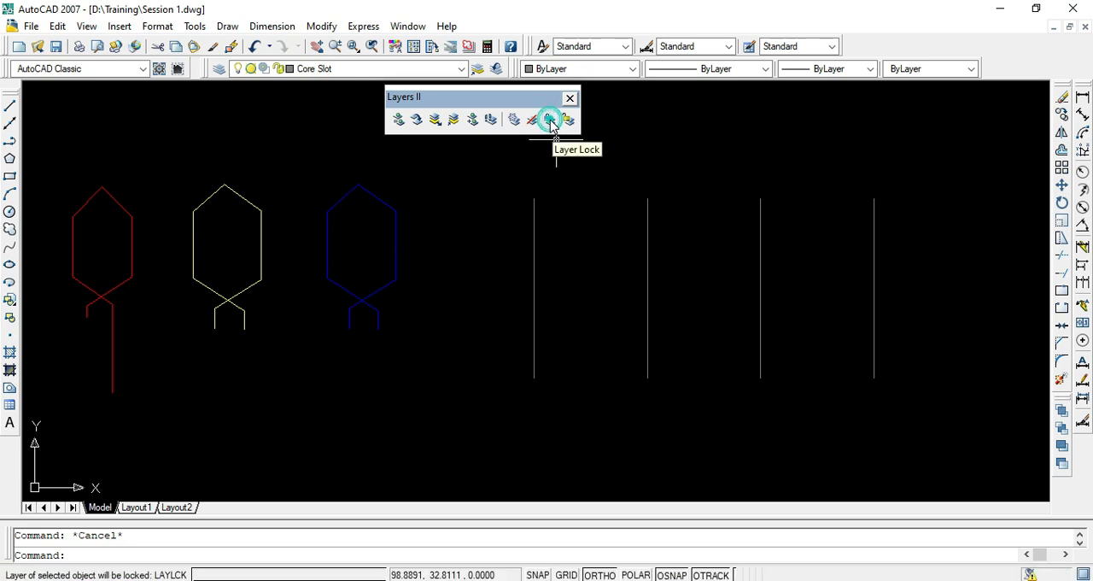
pyautogui.click(120, 206)
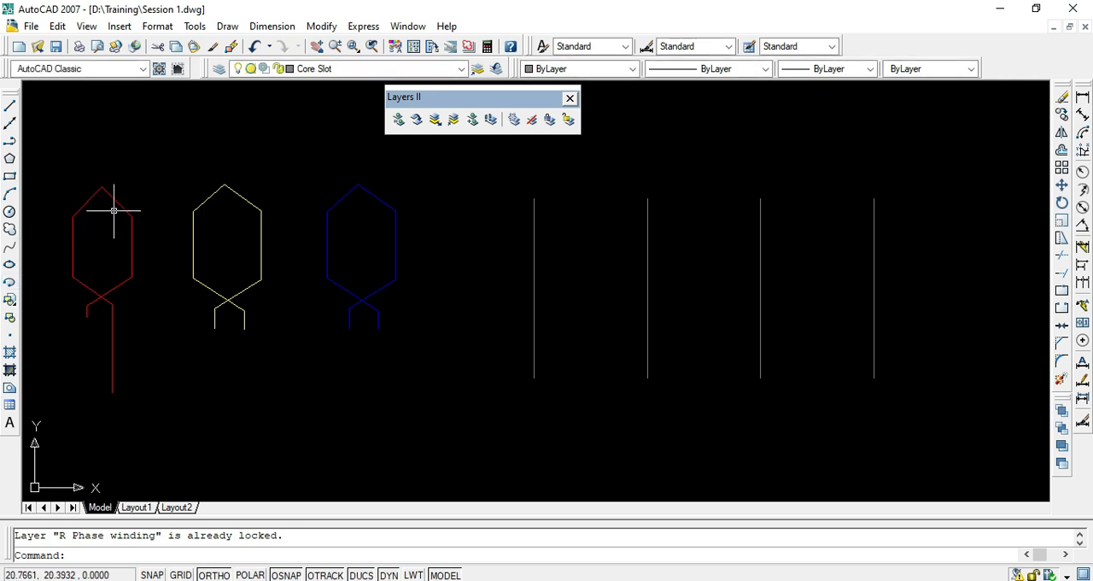
pyautogui.press('Escape')
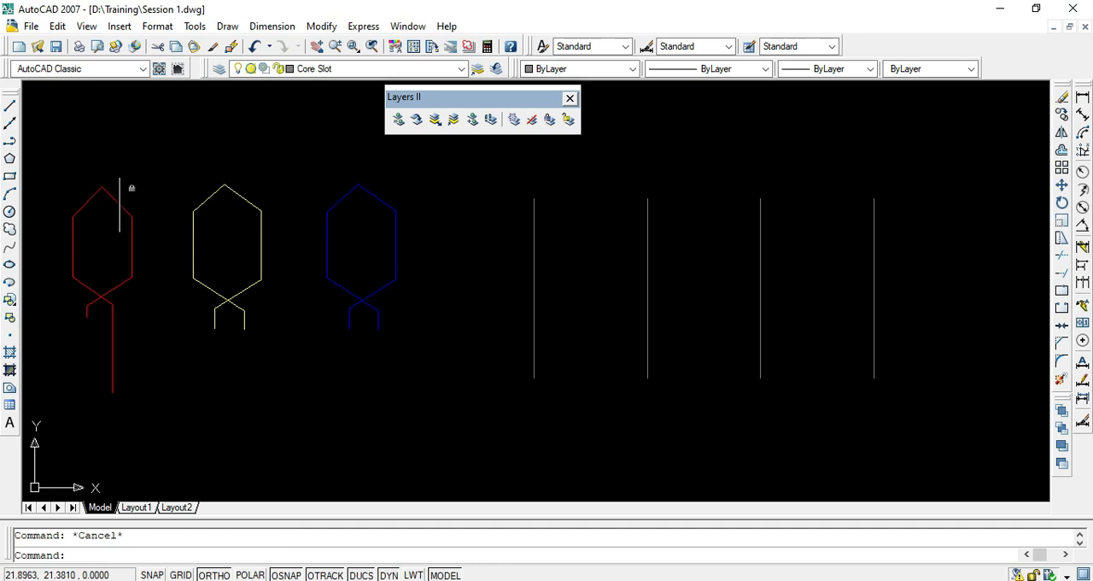
# - Try to delete all three coils and the slot lines, test selecting the red coil's upper-right line, and undo the deletion
pyautogui.scroll(-3, 166, 238)
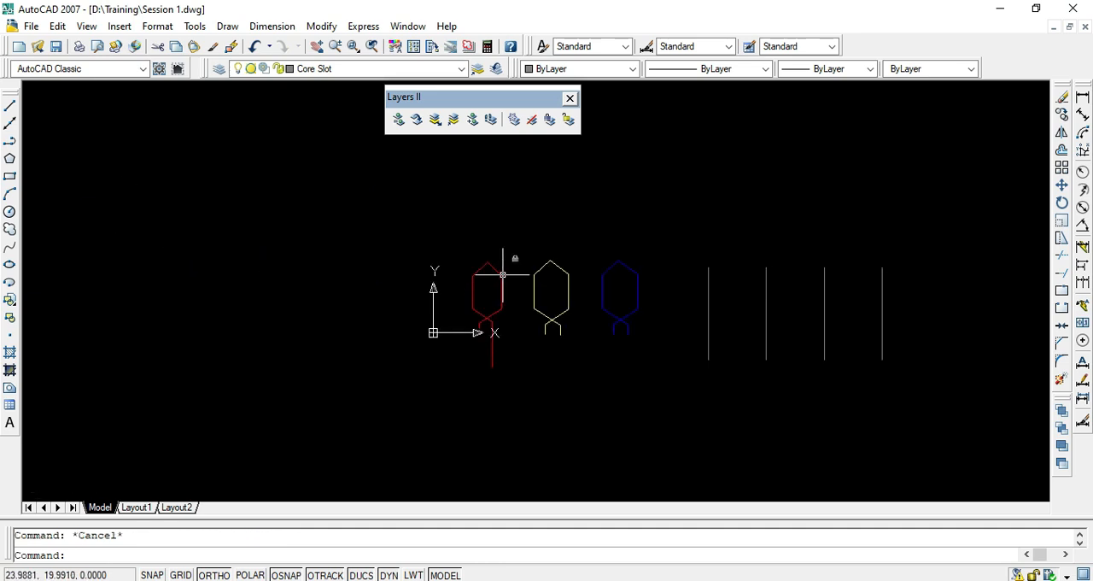
pyautogui.scroll(2, 499, 273)
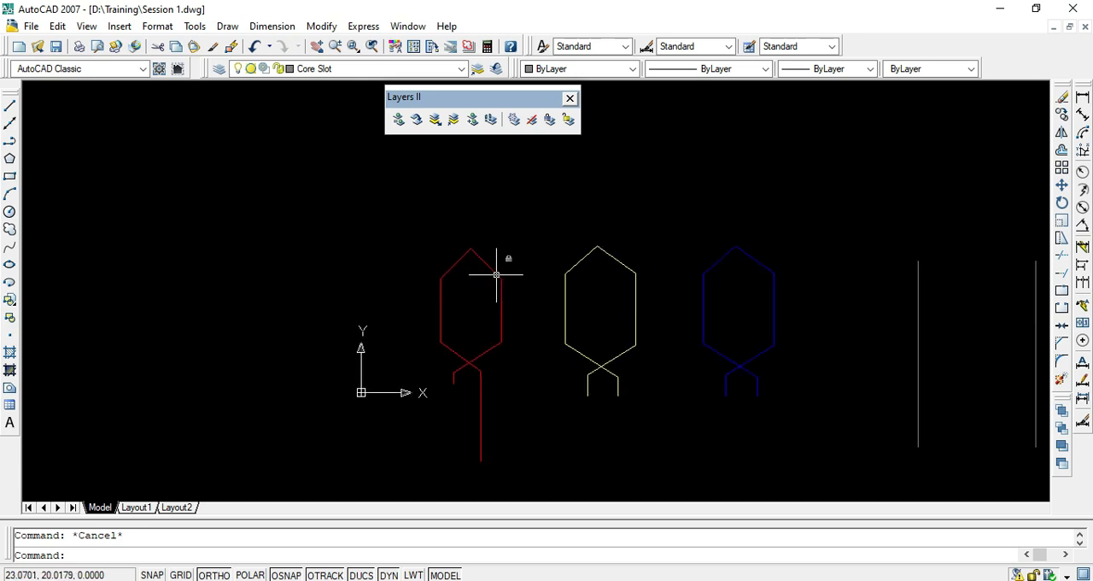
pyautogui.scroll(-2, 503, 273)
pyautogui.moveTo(504, 273); pyautogui.dragTo(359, 229, button='middle')
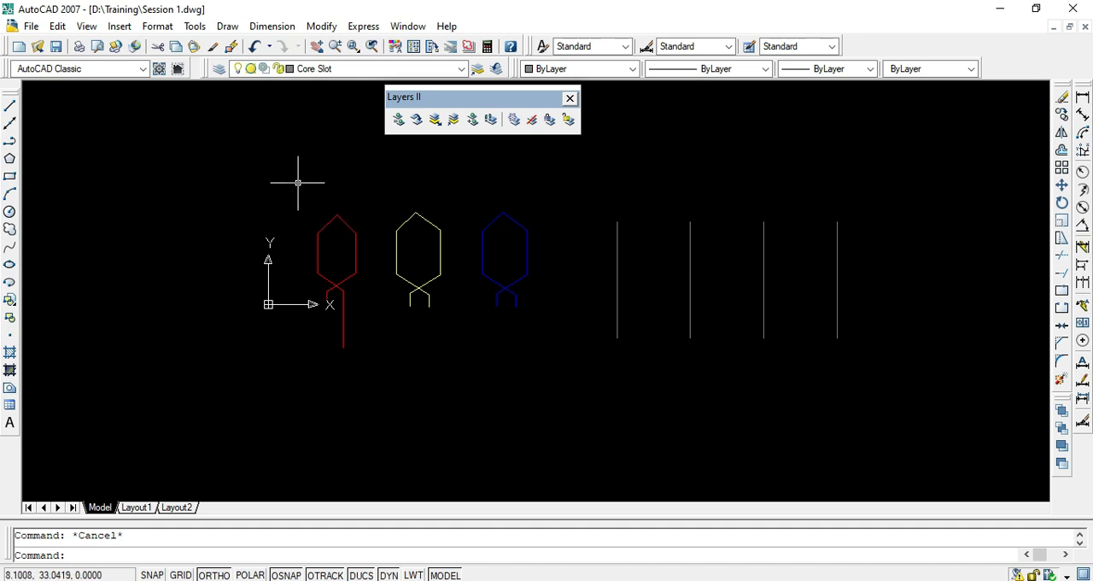
pyautogui.click(274, 200)
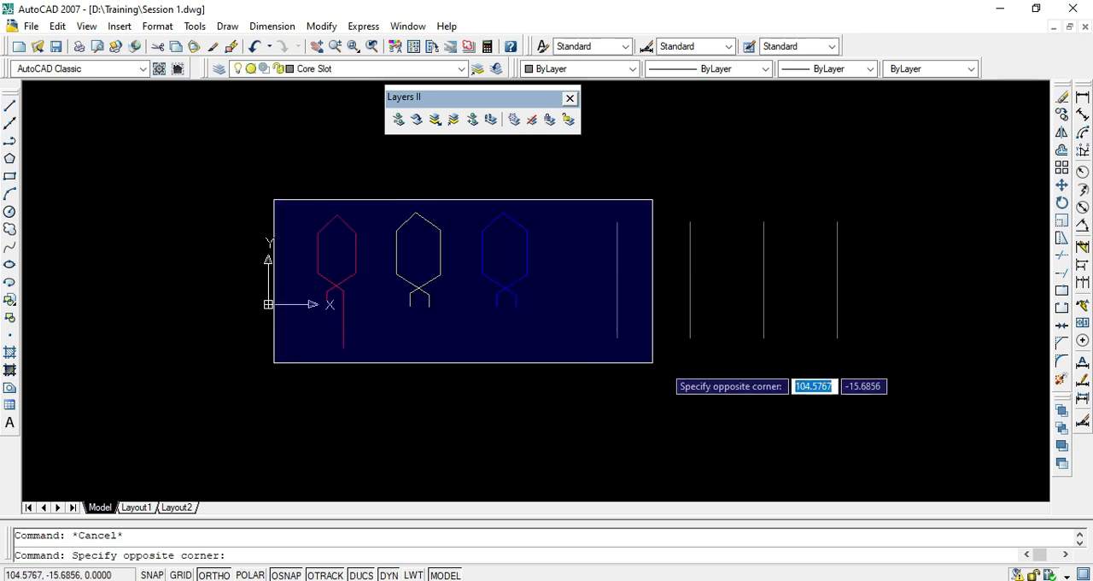
pyautogui.click(863, 370)
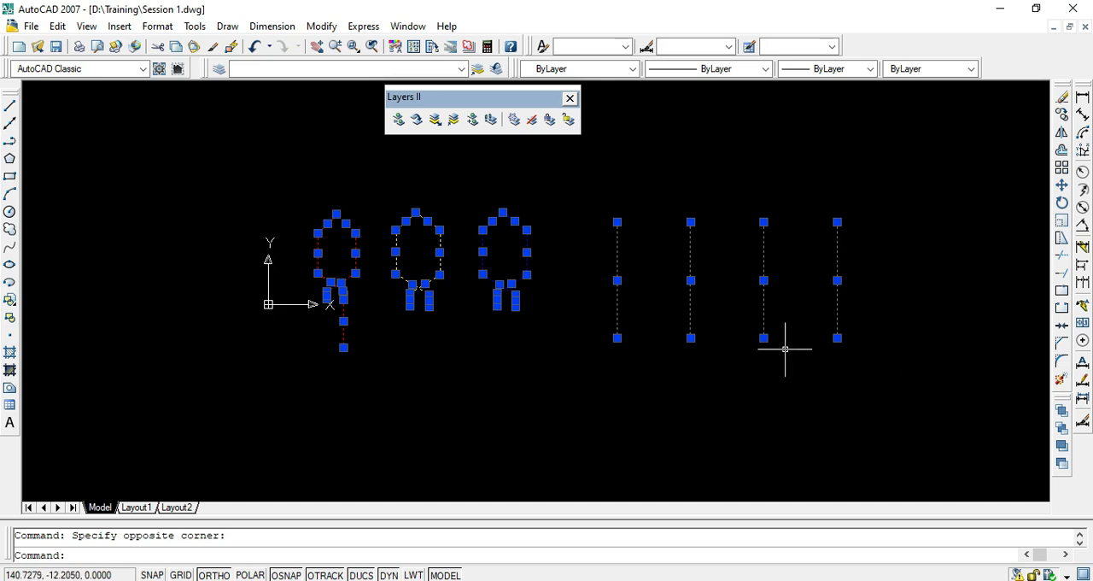
pyautogui.press('Delete')
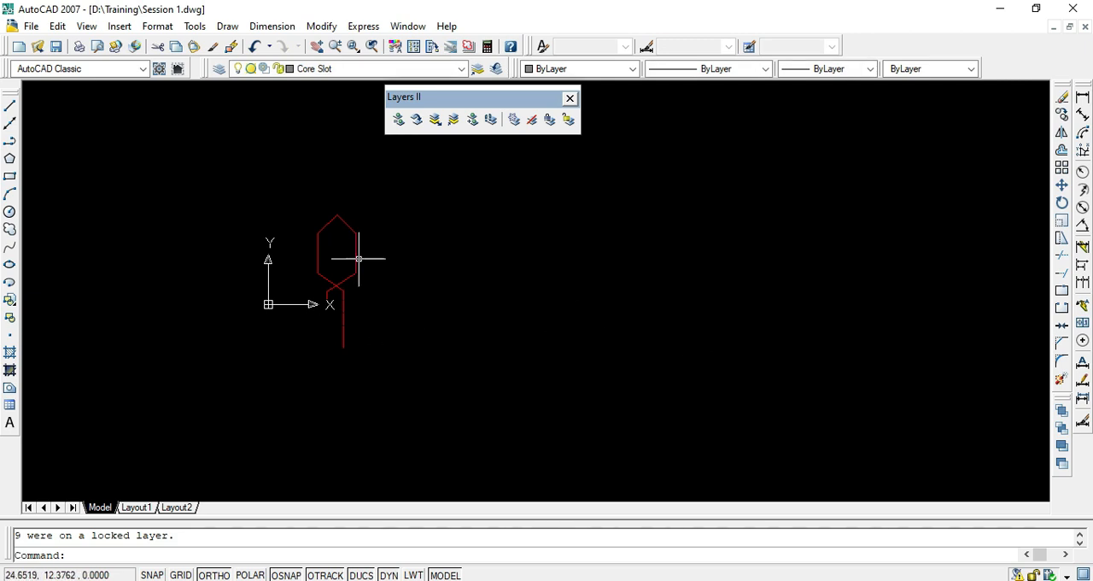
pyautogui.click(349, 223)
pyautogui.click(332, 236)
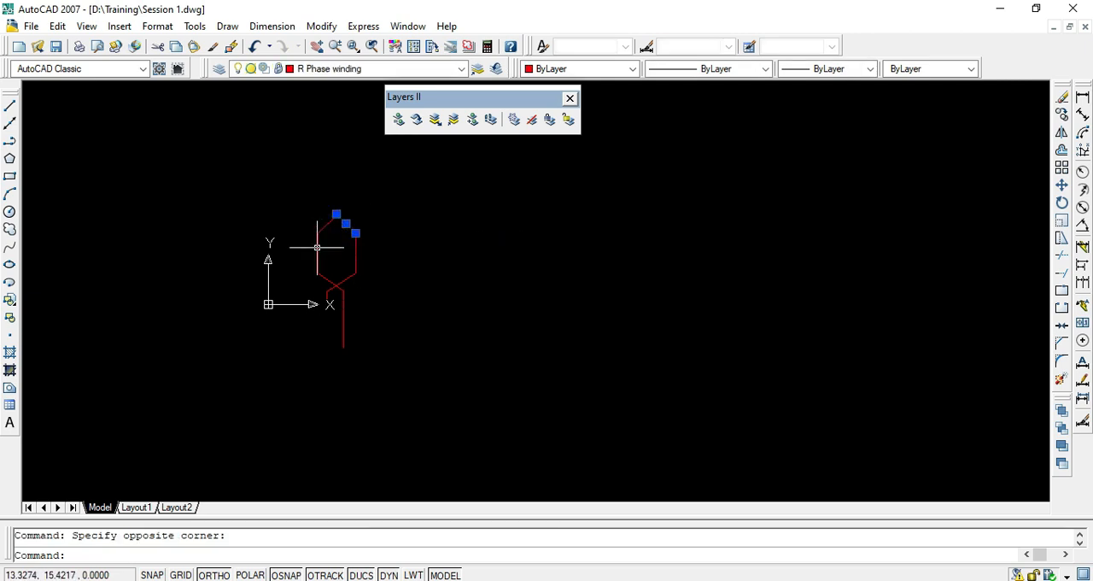
pyautogui.press('Escape')
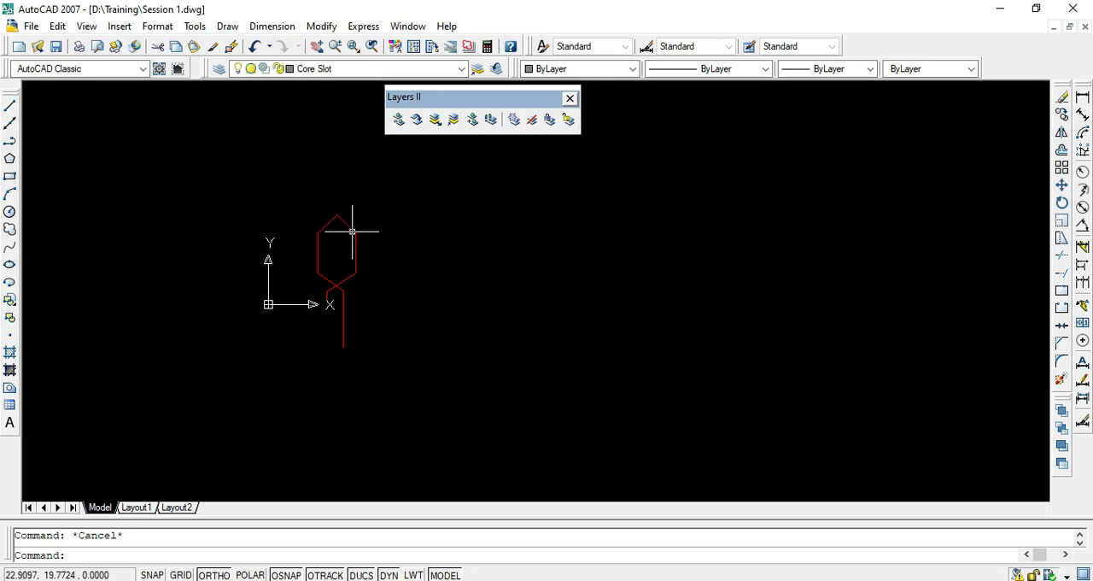
pyautogui.hotkey('ctrl', 'z')
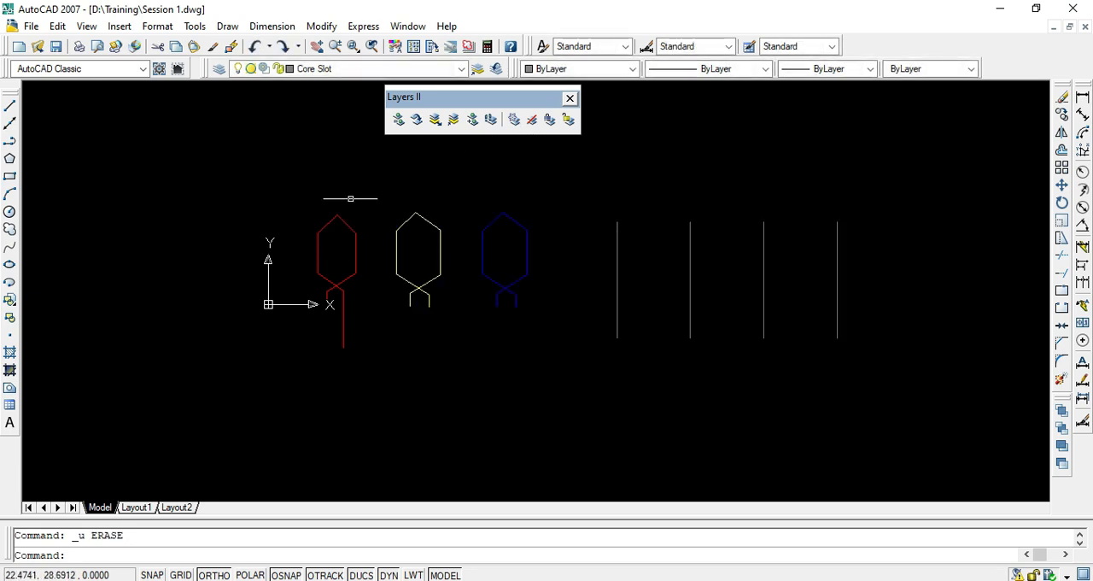
# - Unlock the R Phase winding layer with the red coil's upper-right slanted line selected, and clear the selection
pyautogui.click(338, 210)
pyautogui.click(353, 225)
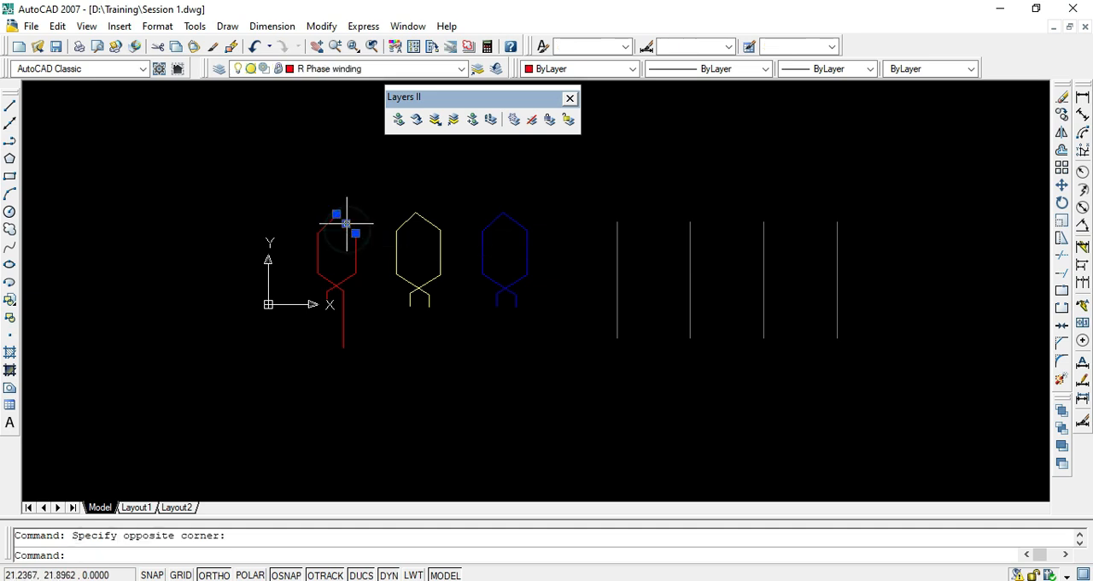
pyautogui.click(461, 69)
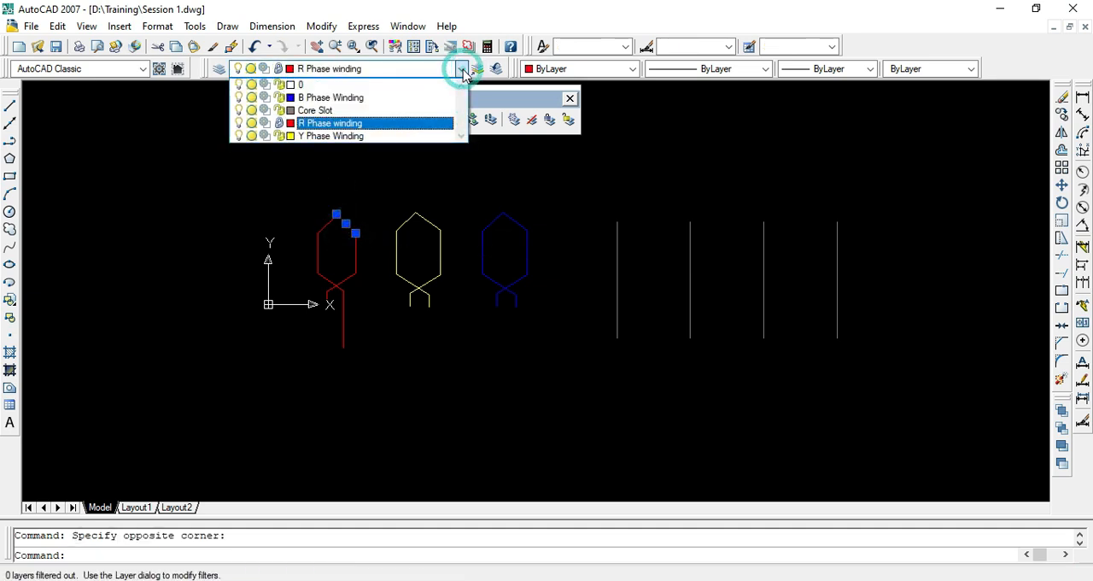
pyautogui.click(279, 125)
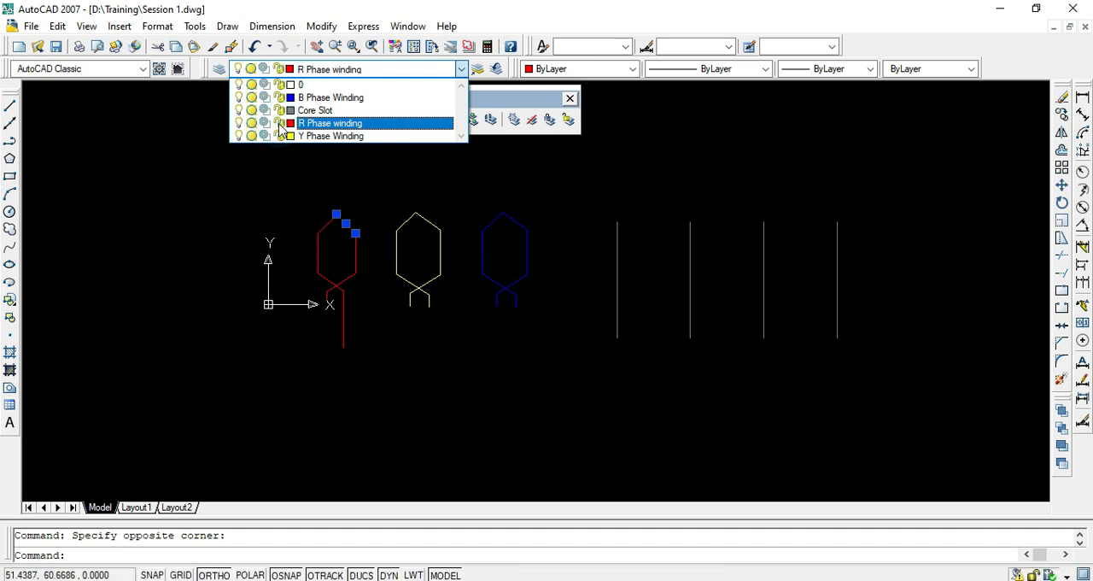
pyautogui.click(260, 210)
pyautogui.press('Escape')
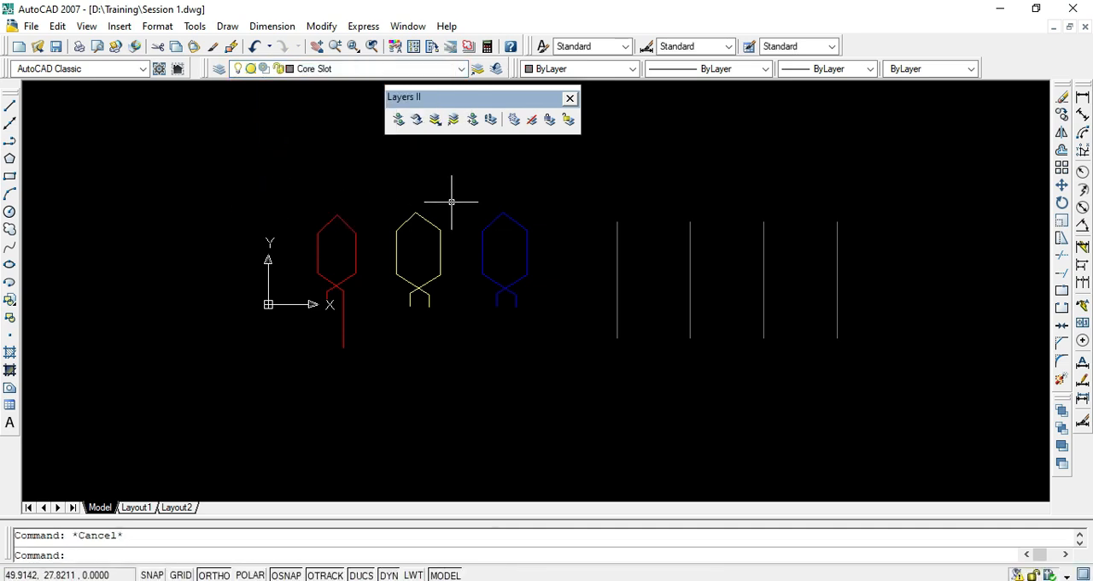
# - Turn off the Y Phase Winding layer using a line of the yellow coil, and turn the layer back on
pyautogui.click(531, 124)
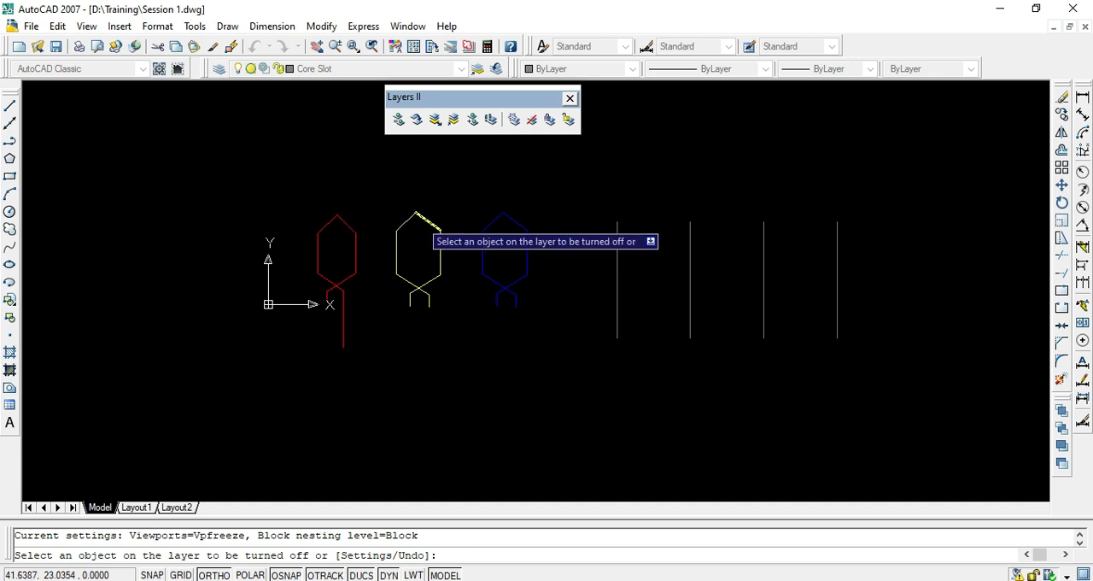
pyautogui.click(418, 216)
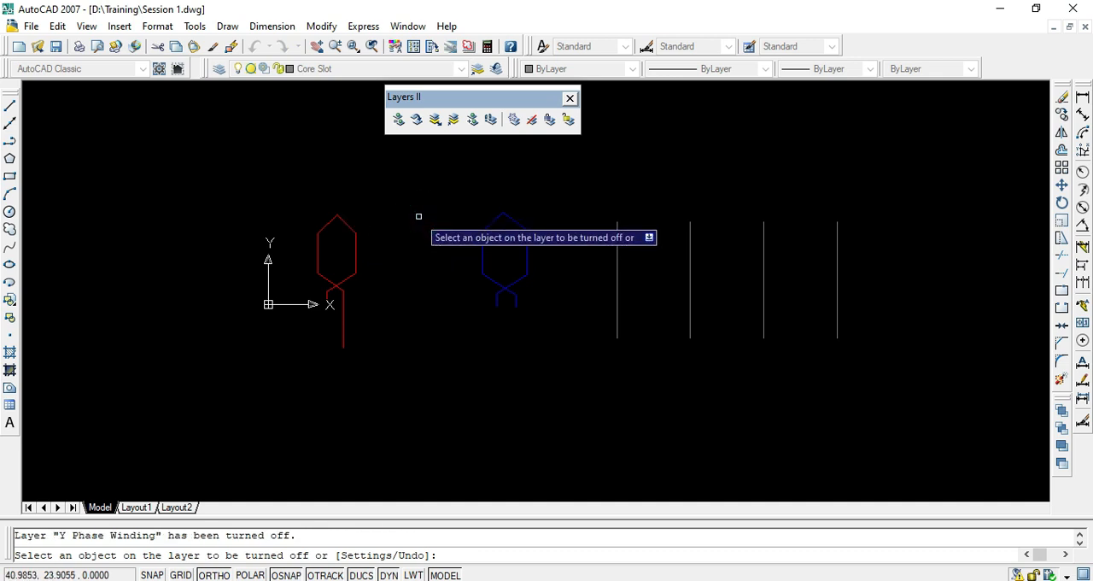
pyautogui.press('Return')
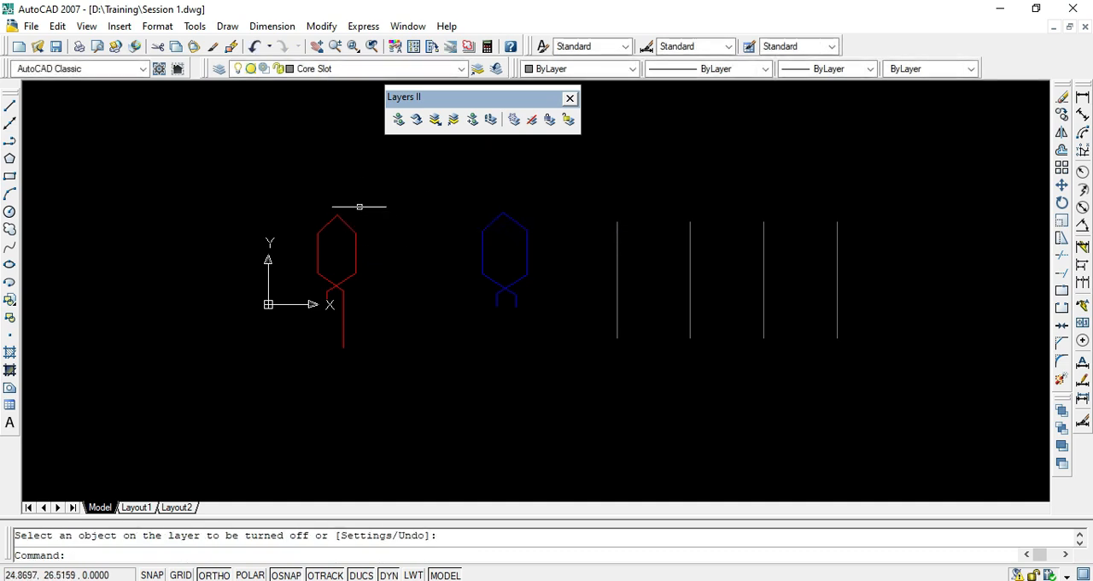
pyautogui.click(461, 68)
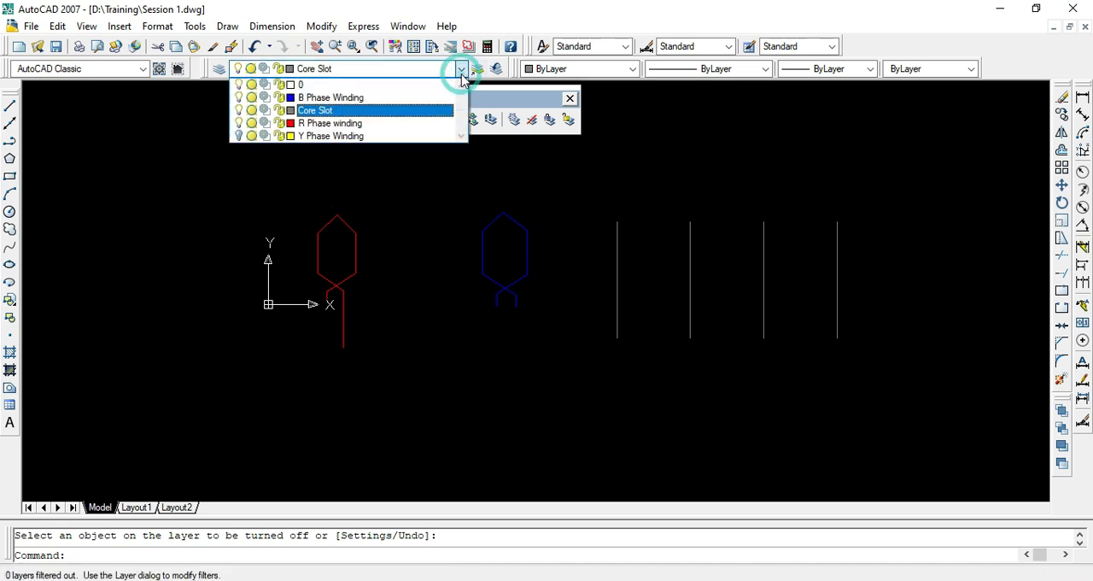
pyautogui.click(238, 136)
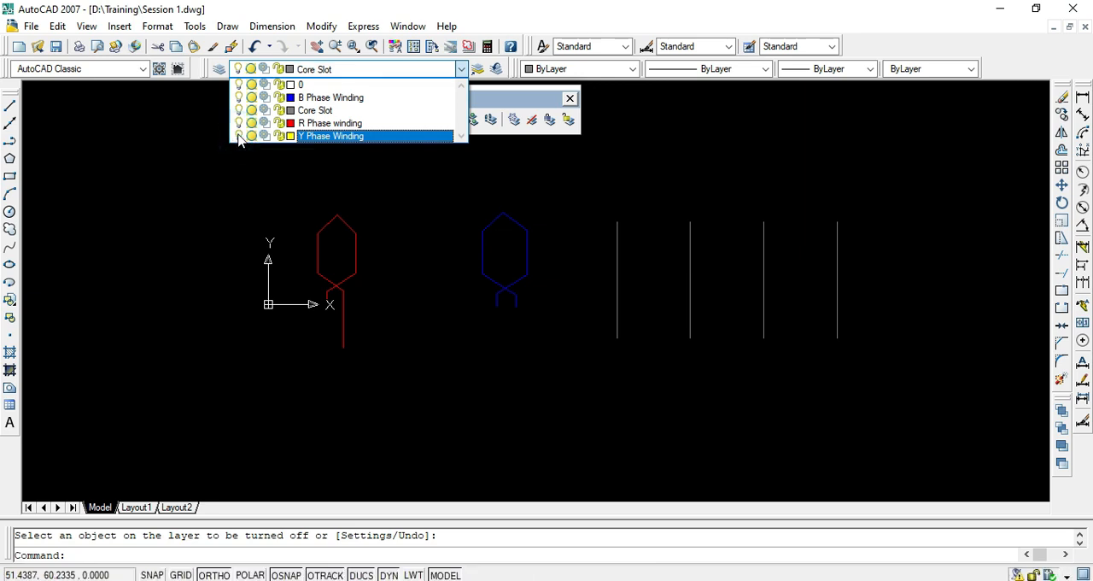
pyautogui.click(414, 229)
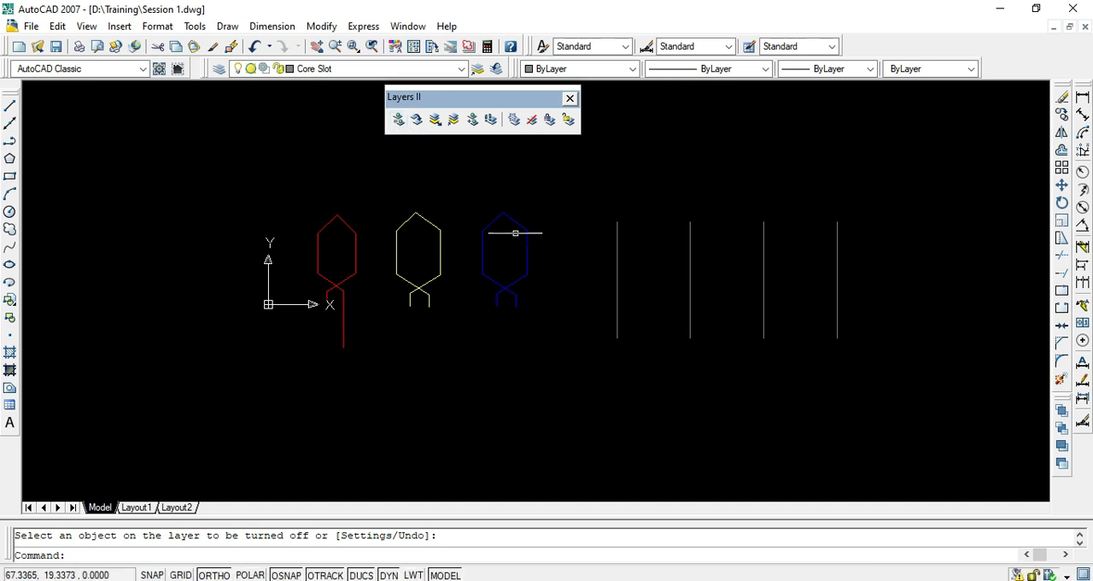
pyautogui.press('Escape')
# - Check the layers of the first slot line and the red coil's upper lines by selecting them in turn
pyautogui.click(616, 241)
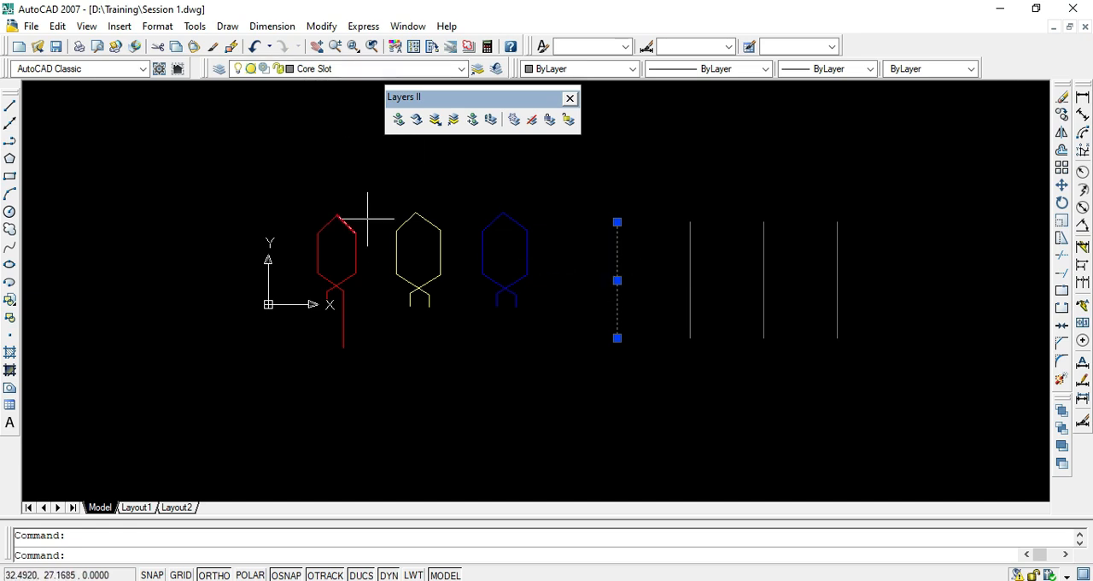
pyautogui.click(419, 170)
pyautogui.press('Escape')
pyautogui.press('Escape')
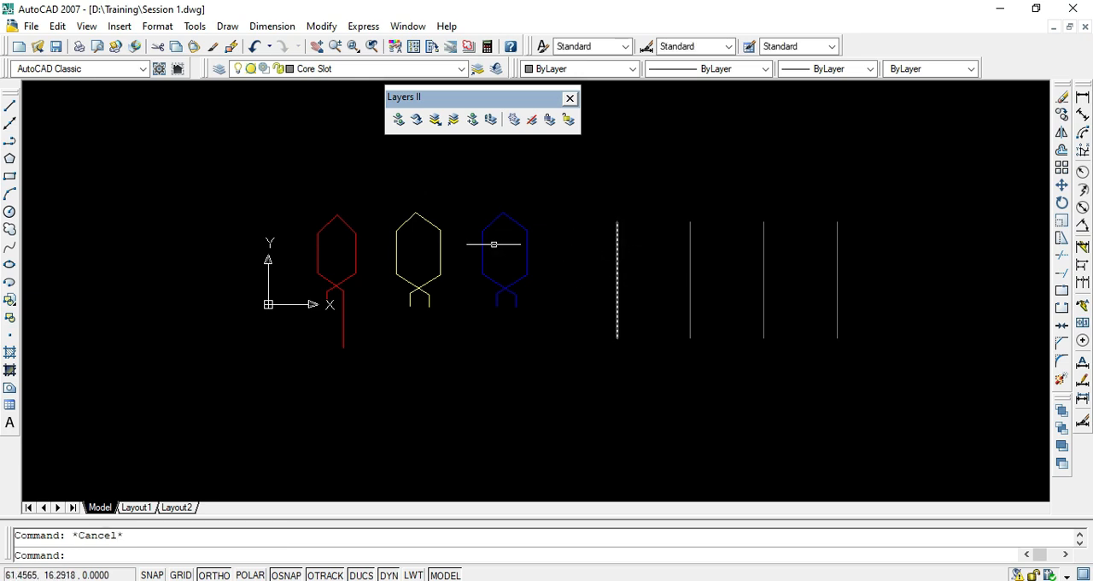
pyautogui.click(354, 212)
pyautogui.click(304, 232)
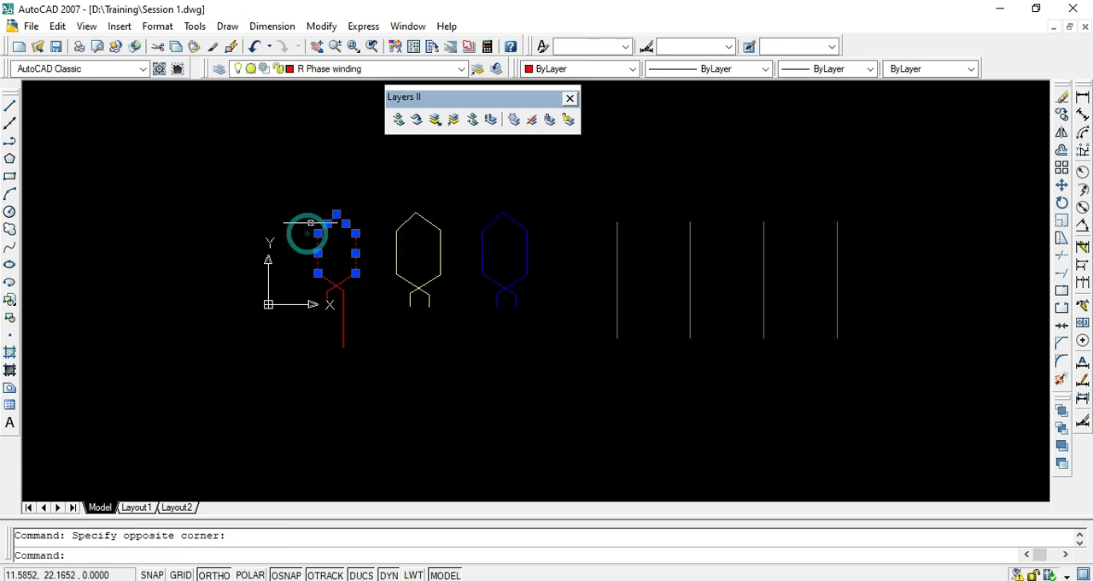
pyautogui.press('Escape')
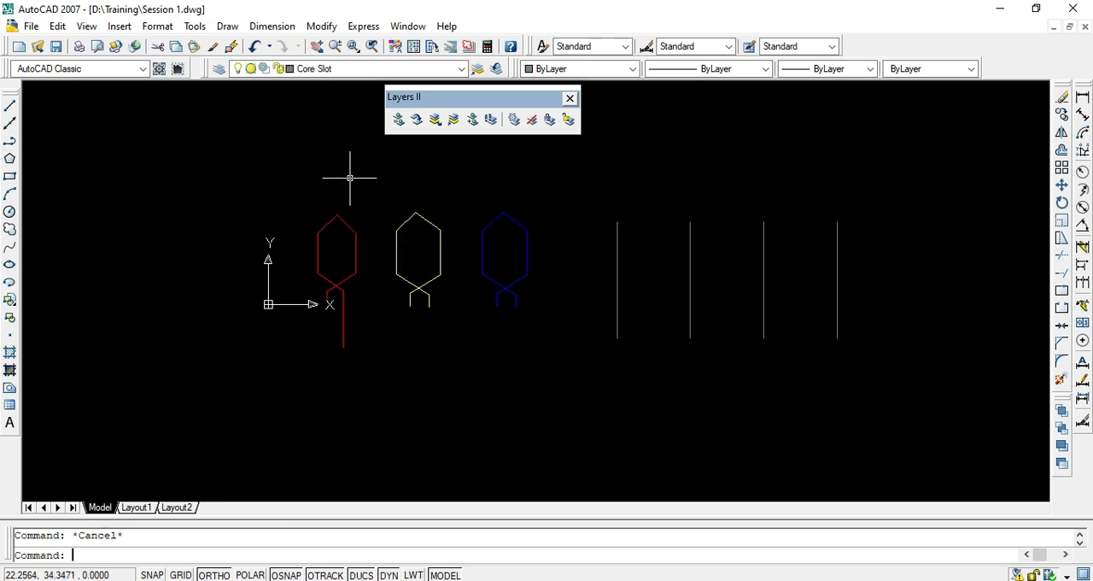
# - Try to match the layers of the red coil's upper-left slanted line and the first slot line with Layer Match, and clear the selection
pyautogui.click(402, 122)
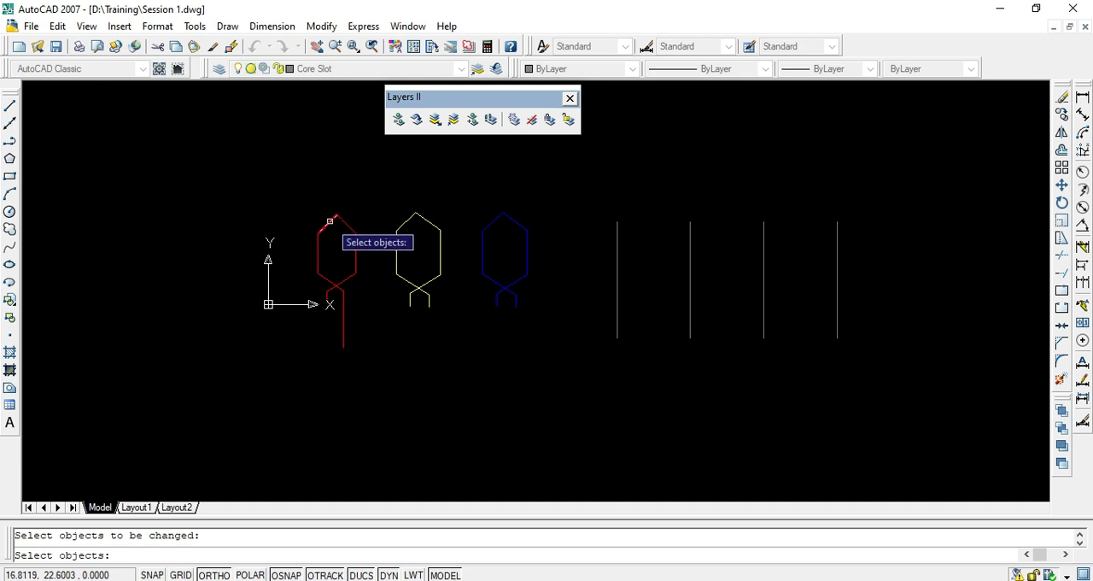
pyautogui.click(329, 221)
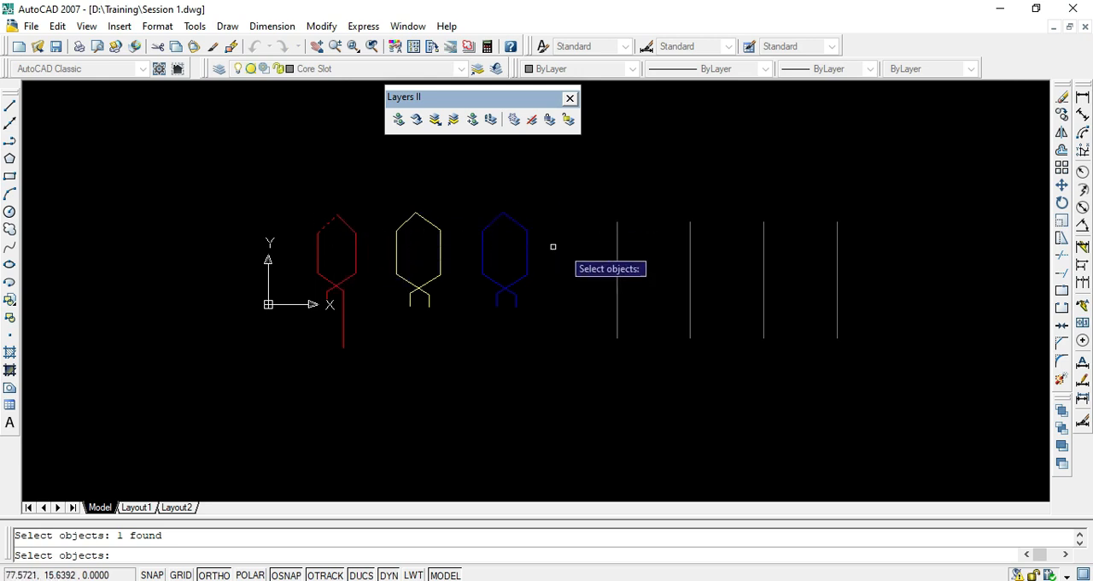
pyautogui.click(617, 250)
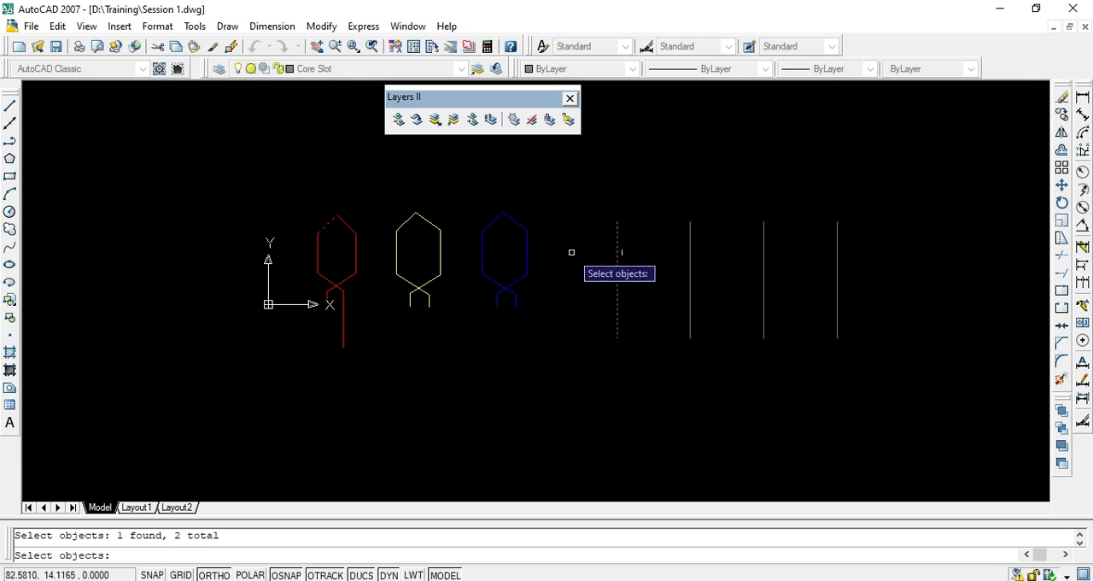
pyautogui.press('Return')
pyautogui.click(617, 276)
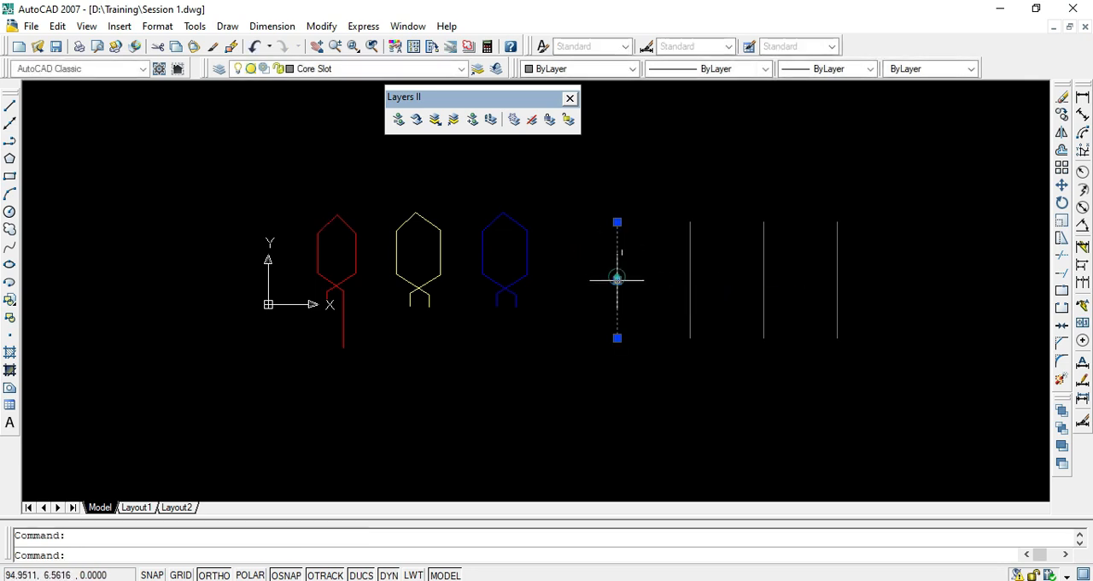
pyautogui.press('Escape')
# - Match the first slot line's properties to the red coil's right vertical line, and check the slot line's layer by selecting it
pyautogui.write('m')
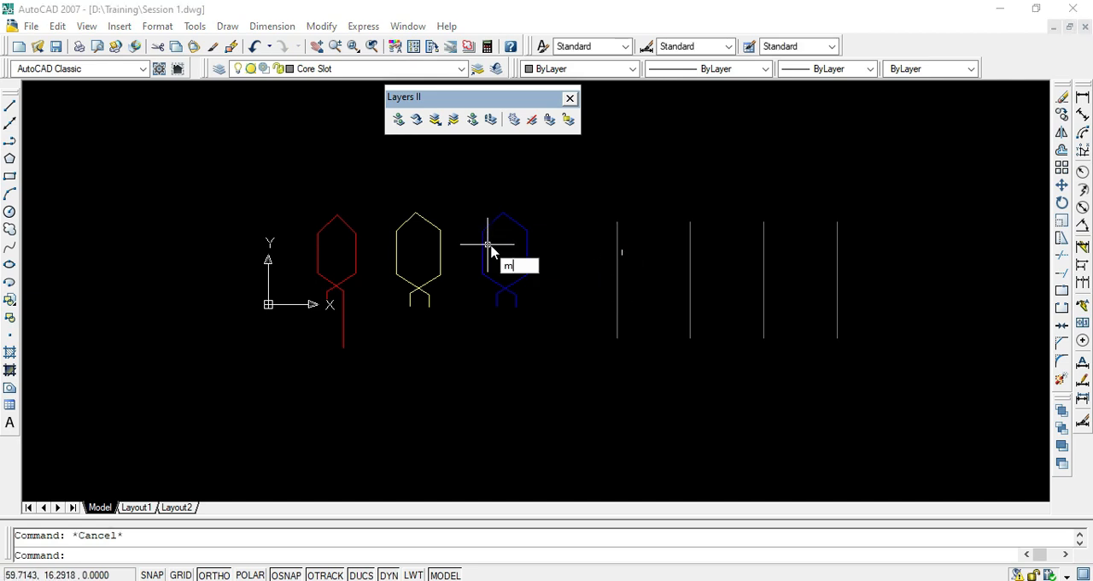
pyautogui.write('a')
pyautogui.press('Return')
pyautogui.click(356, 243)
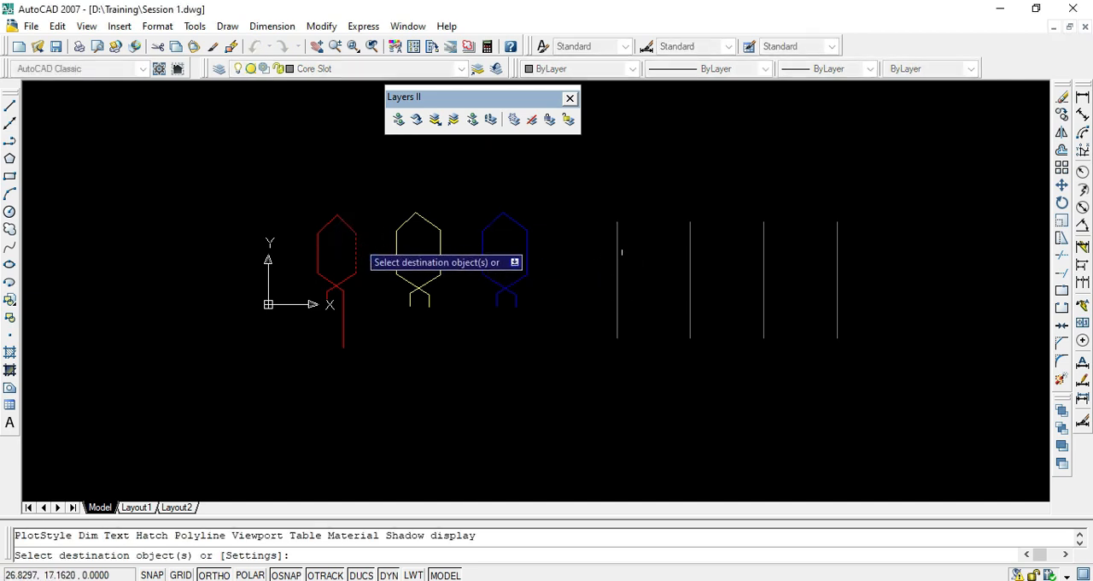
pyautogui.click(619, 268)
pyautogui.click(589, 271)
pyautogui.press('Escape')
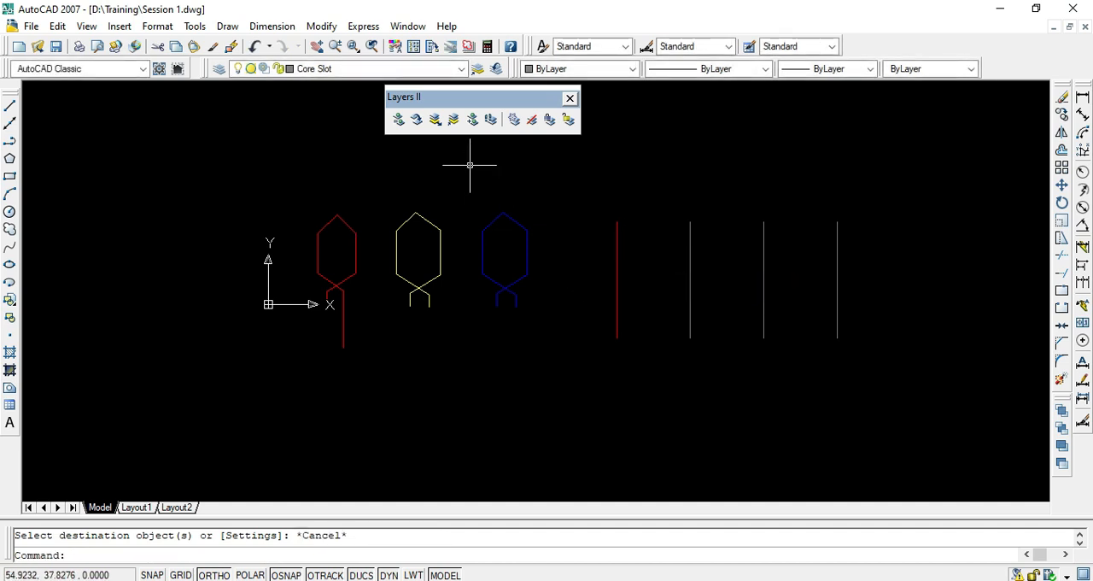
pyautogui.click(617, 241)
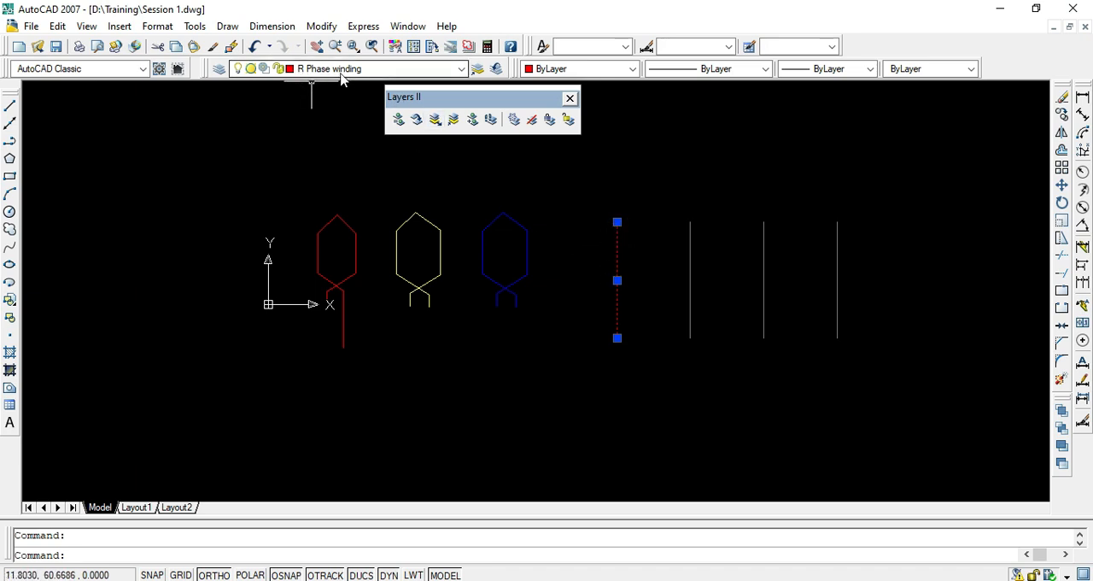
pyautogui.press('Escape')
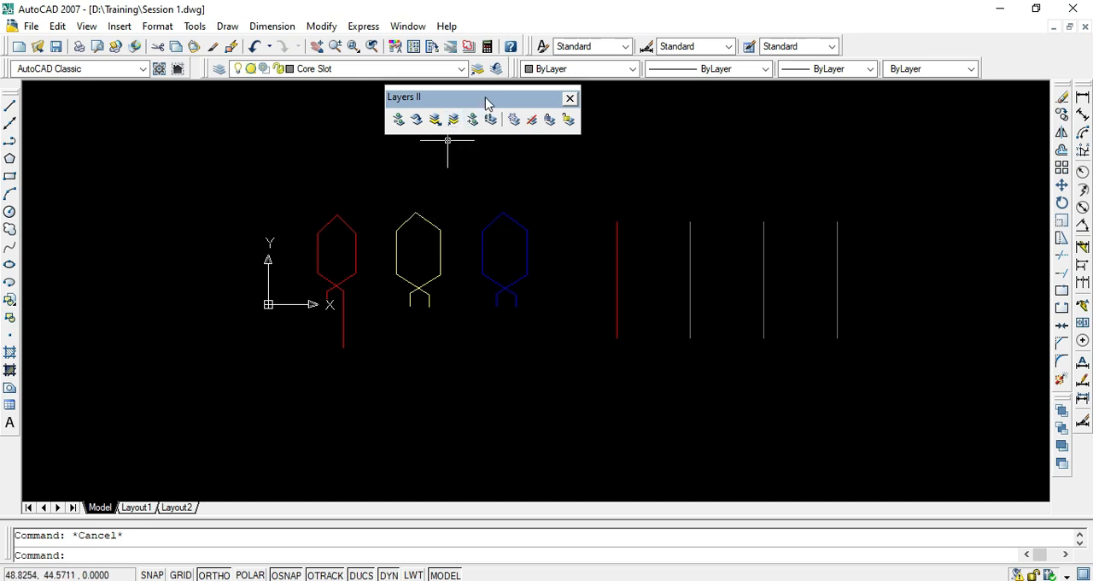
# - Dock the floating Layers II toolbar in the same row as the text, dimension and table style controls
pyautogui.moveTo(487, 103); pyautogui.dragTo(897, 54)
pyautogui.moveTo(571, 86); pyautogui.dragTo(476, 99)
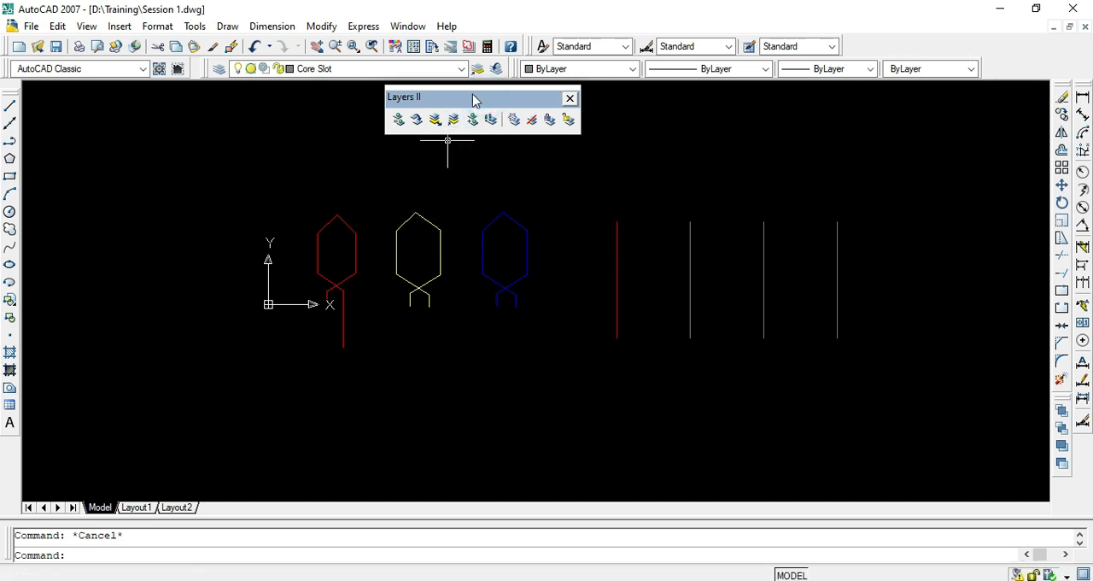
pyautogui.doubleClick(474, 98)
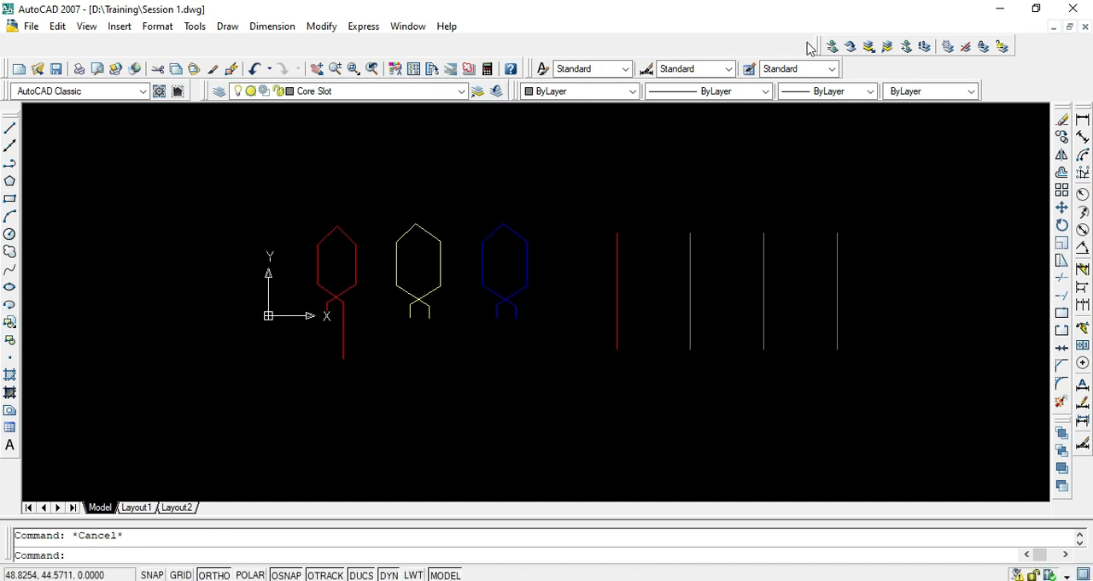
pyautogui.moveTo(818, 48); pyautogui.dragTo(862, 77)
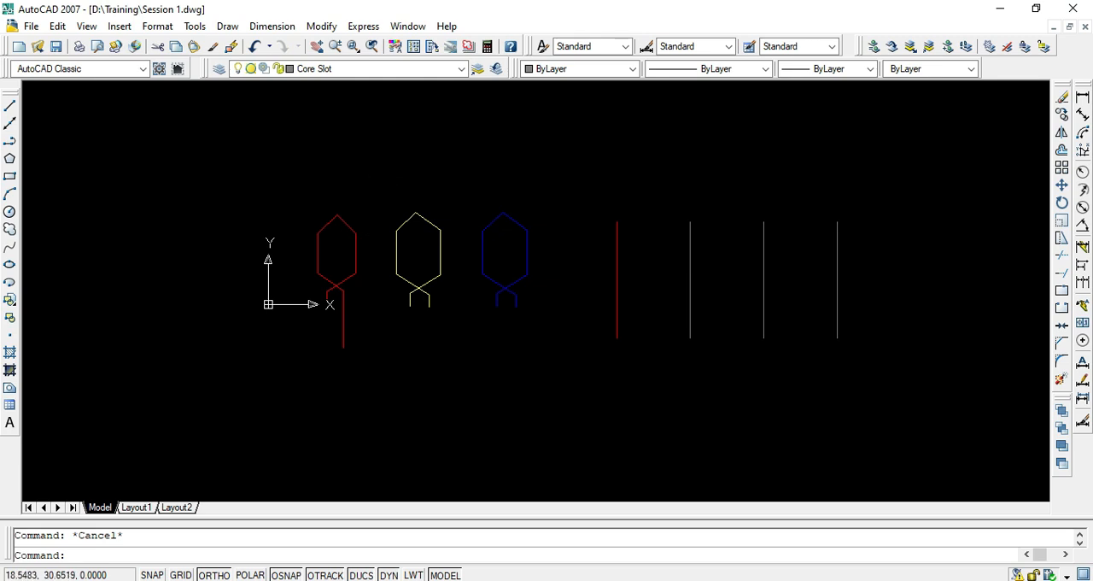
# - Select all three coils and the four slot lines with one selection window
pyautogui.click(246, 173)
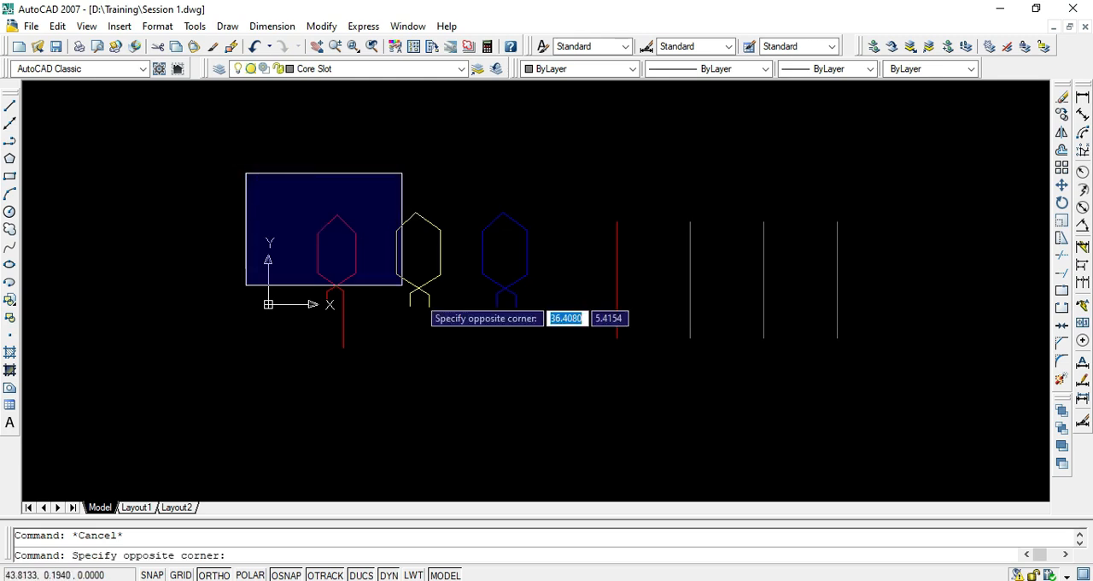
pyautogui.click(903, 372)
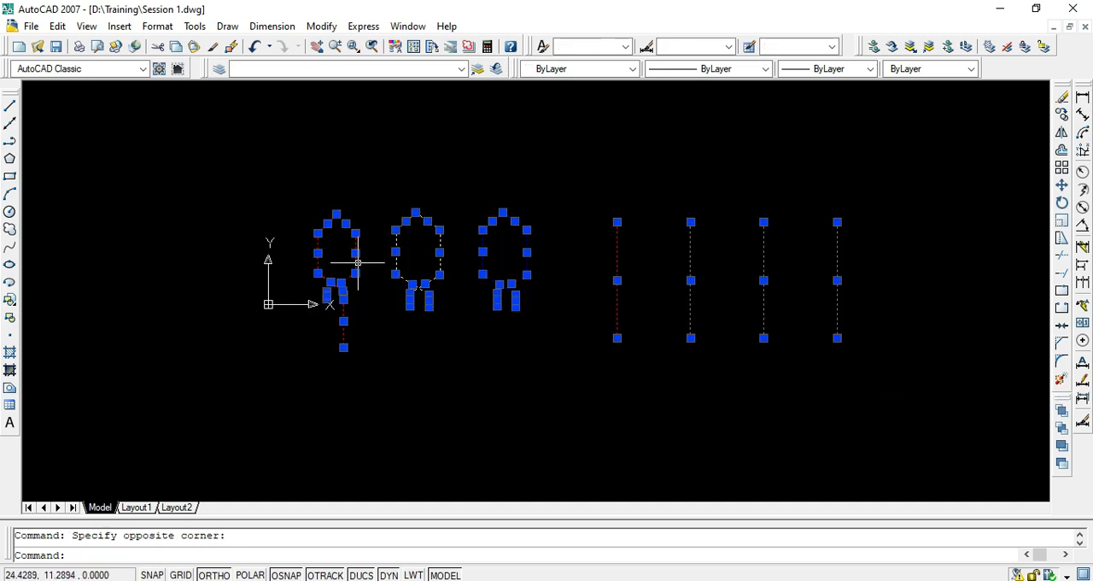